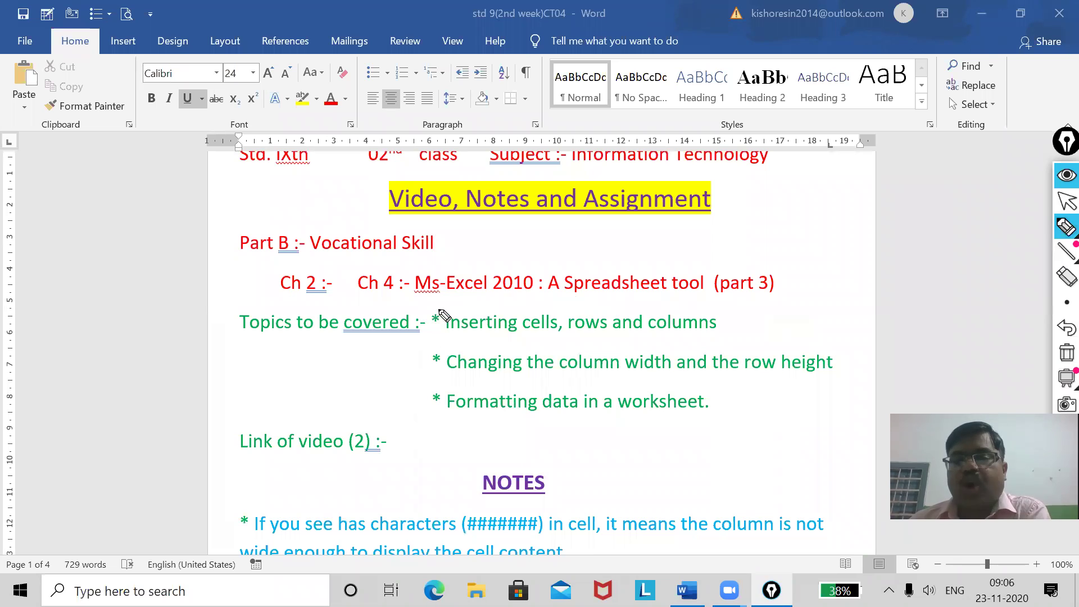
Ink a curly brace beside the three topic bullets and underline each topic in blue.
{"action": "left_click_drag", "start_coordinate": [862, 300], "coordinate": [887, 444]}
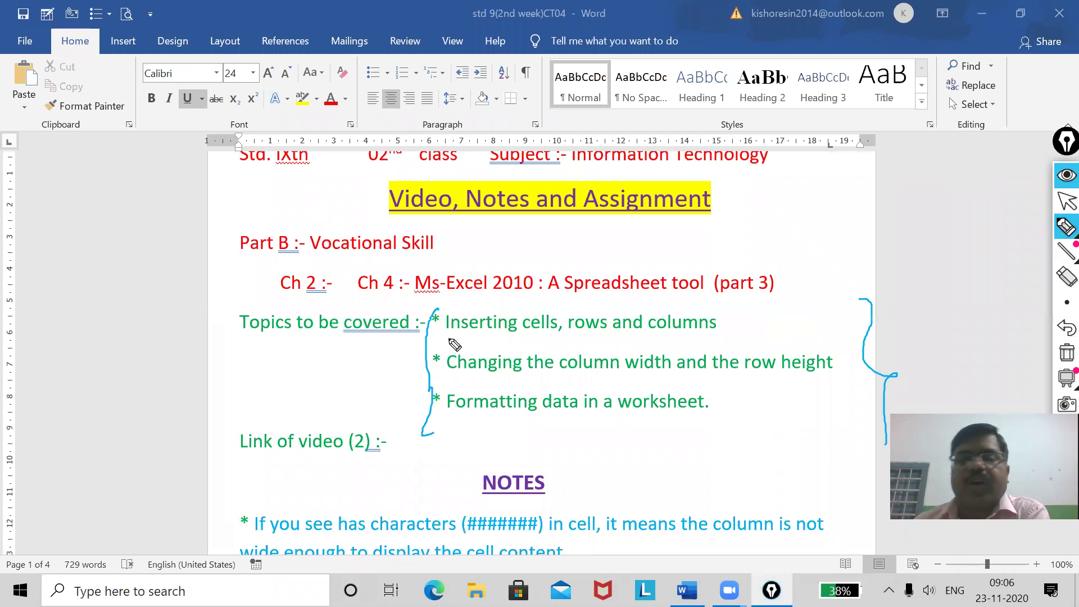
{"action": "left_click_drag", "start_coordinate": [449, 339], "coordinate": [715, 345]}
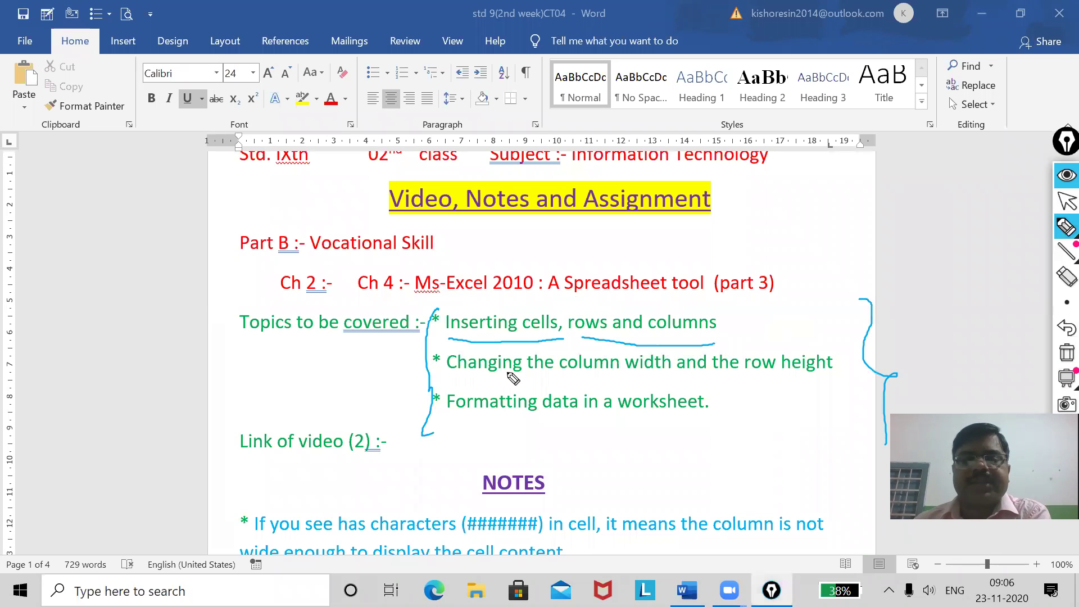
{"action": "left_click_drag", "start_coordinate": [454, 380], "coordinate": [814, 377]}
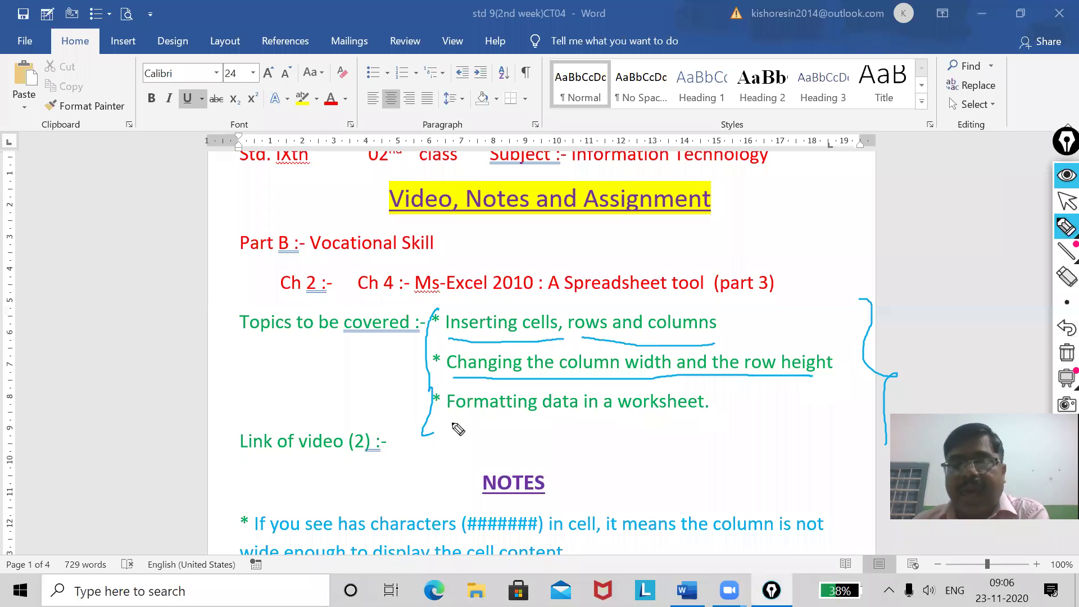
{"action": "mouse_move", "coordinate": [450, 422]}
{"action": "left_mouse_down"}
{"action": "mouse_move", "coordinate": [718, 423]}
{"action": "mouse_move", "coordinate": [753, 387]}
{"action": "mouse_move", "coordinate": [753, 416]}
{"action": "mouse_move", "coordinate": [774, 403]}
{"action": "left_mouse_up"}
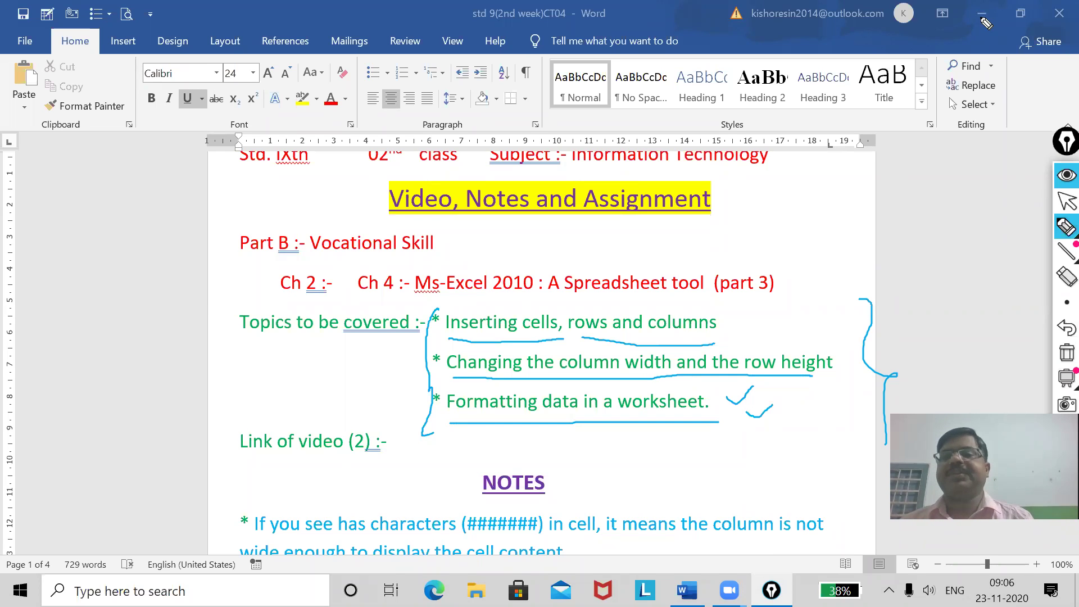
{"action": "left_click", "coordinate": [1067, 202]}
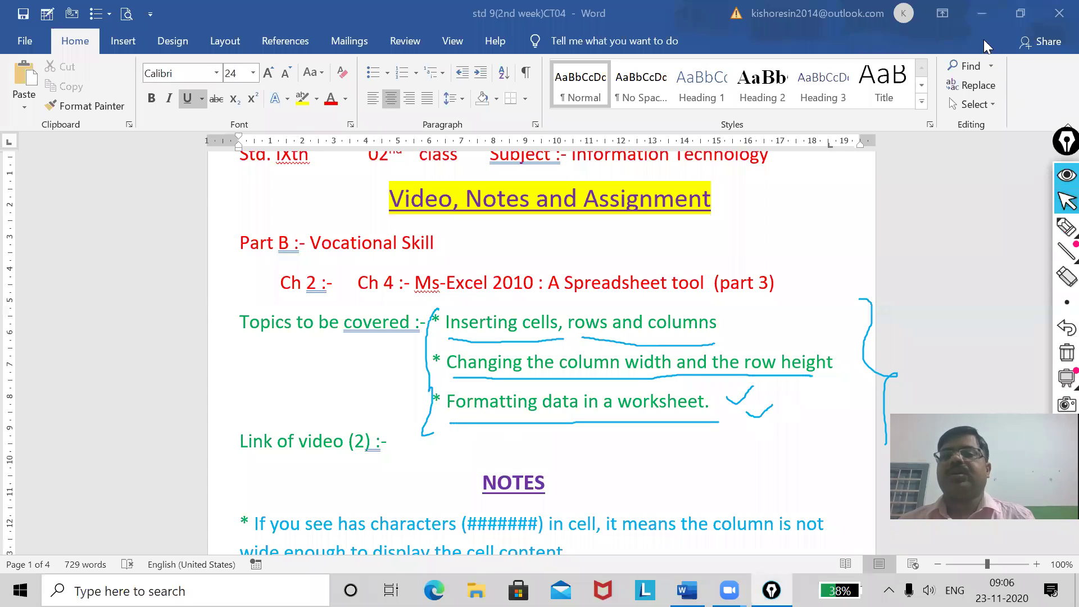
Minimize Word, clear the ink, and open workbook 7 from the desktop in Excel.
{"action": "left_click", "coordinate": [983, 15]}
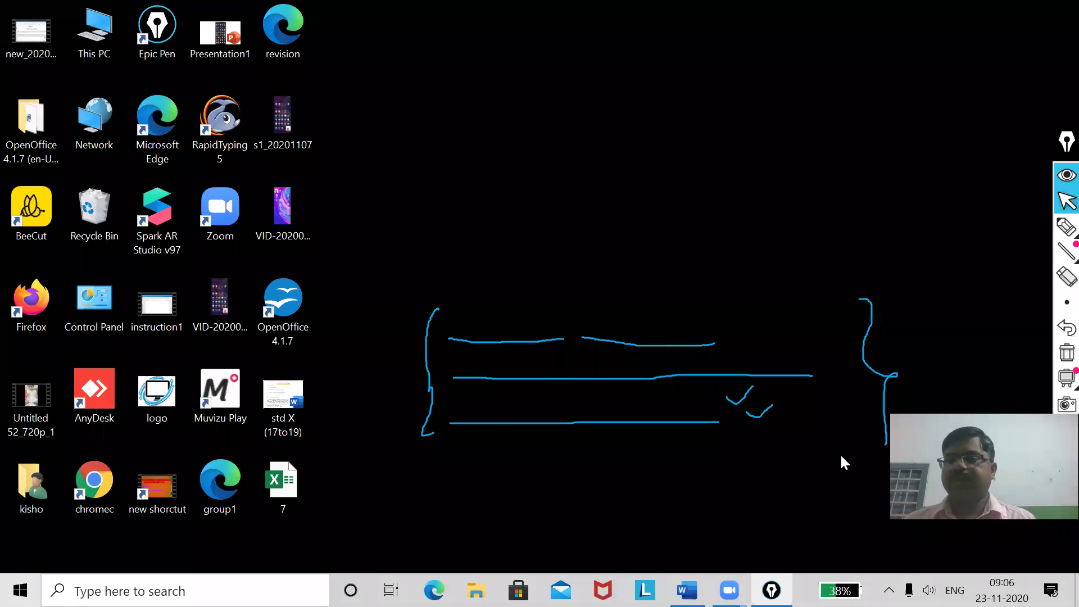
{"action": "left_click", "coordinate": [1067, 352]}
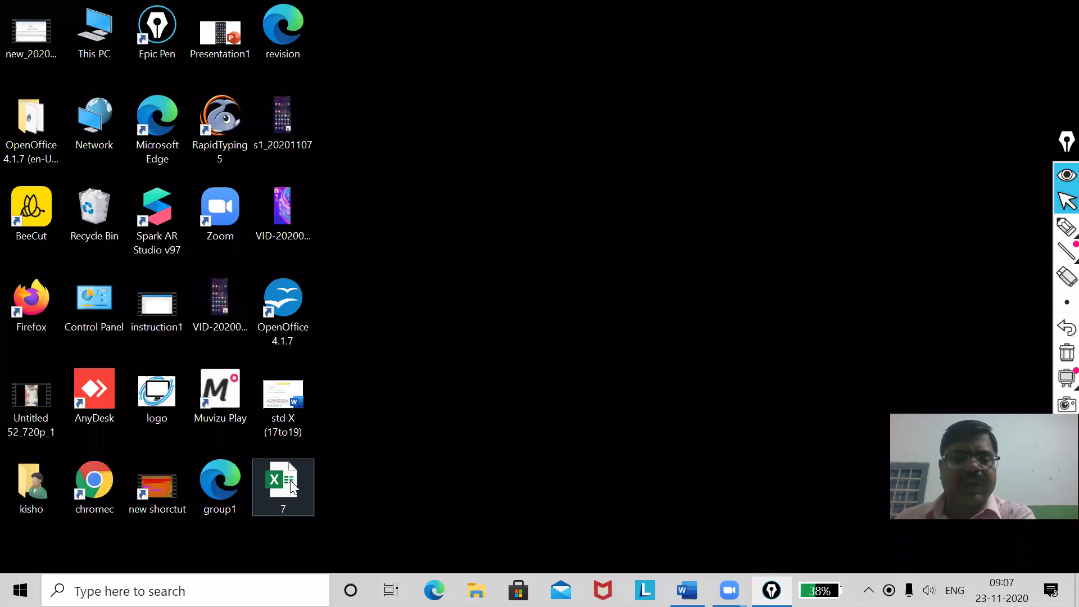
{"action": "right_click", "coordinate": [290, 480]}
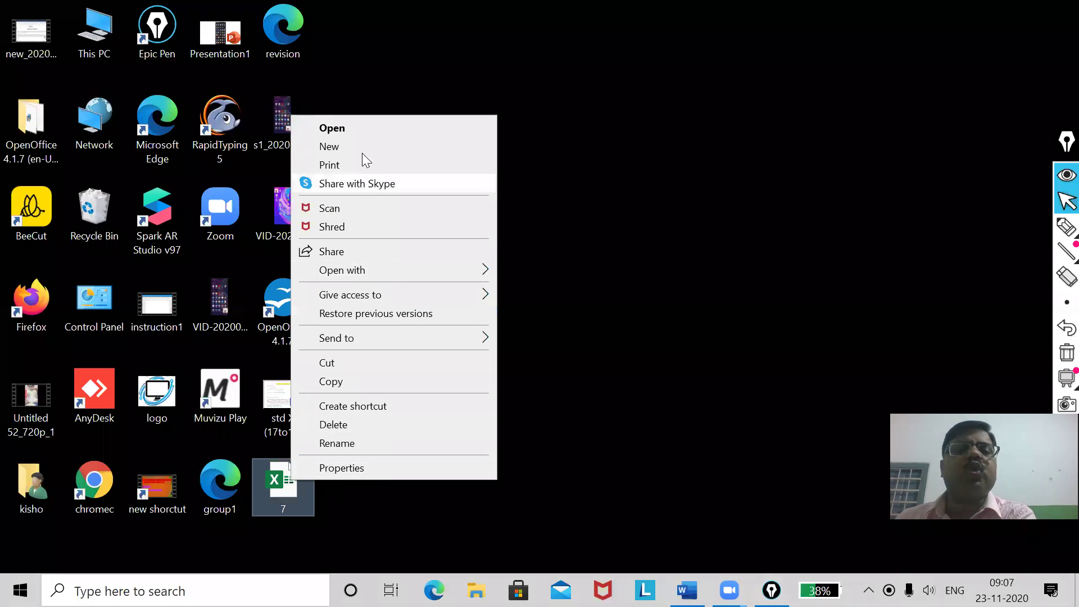
{"action": "left_click", "coordinate": [366, 128]}
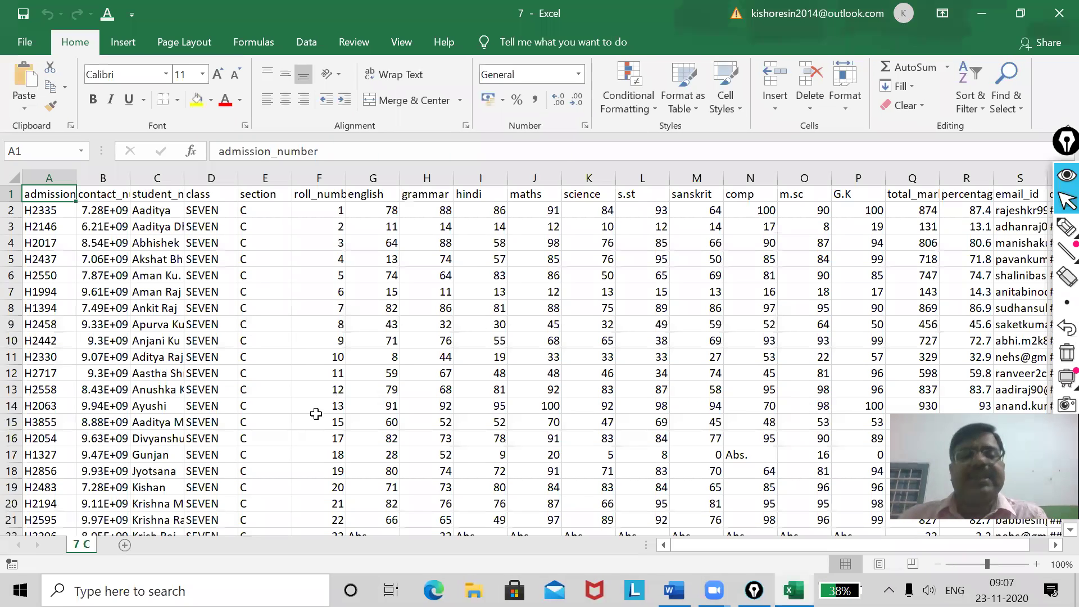
Delete the admission_number column A from the 7 C sheet.
{"action": "scroll", "coordinate": [317, 415], "scroll_direction": "down", "scroll_amount": 4}
{"action": "scroll", "coordinate": [316, 414], "scroll_direction": "up", "scroll_amount": 4}
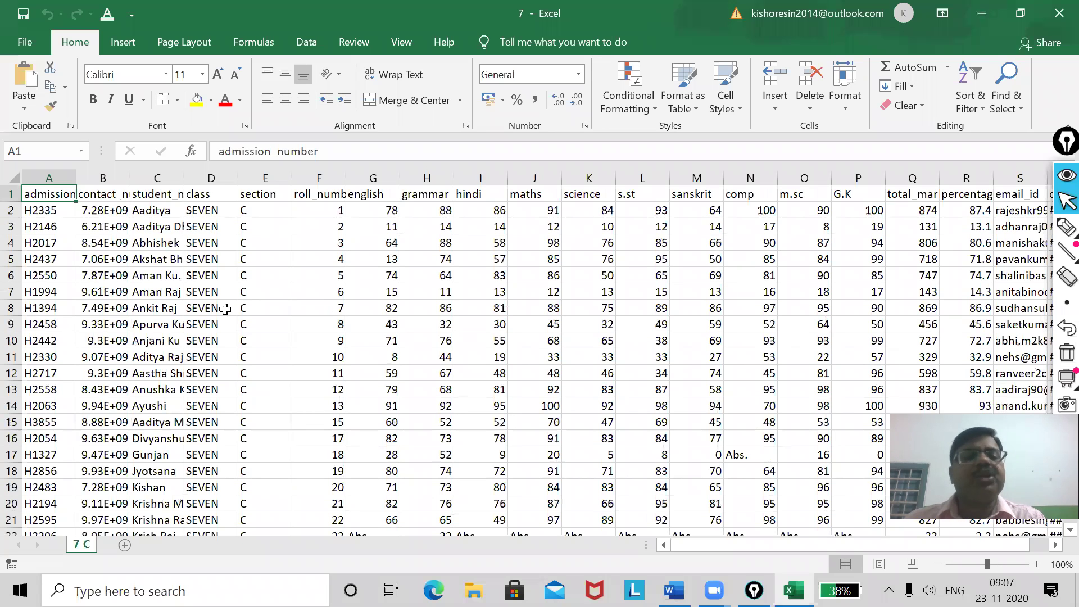
{"action": "left_click_drag", "start_coordinate": [76, 178], "coordinate": [57, 264]}
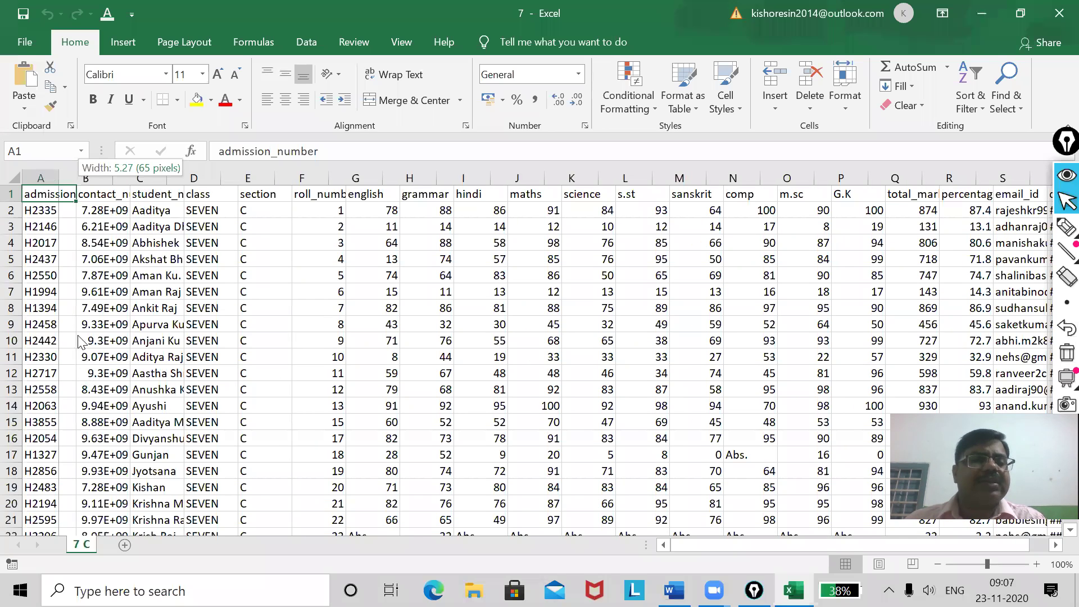
{"action": "right_click", "coordinate": [47, 178]}
{"action": "left_click", "coordinate": [77, 323]}
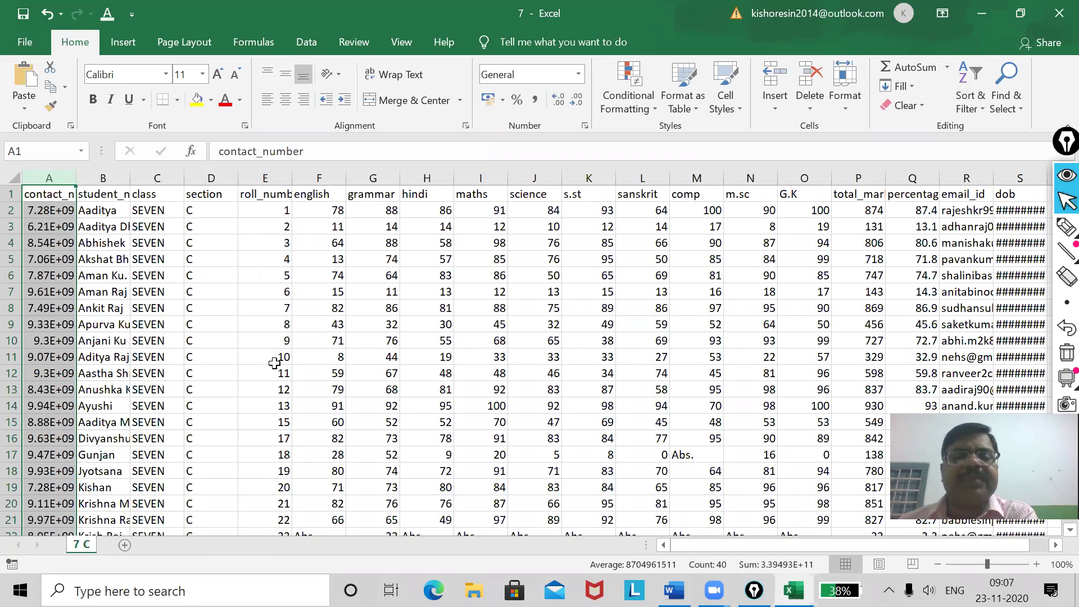
Highlight the rows around the missing roll number near E15, then erase the ink.
{"action": "left_click", "coordinate": [280, 423]}
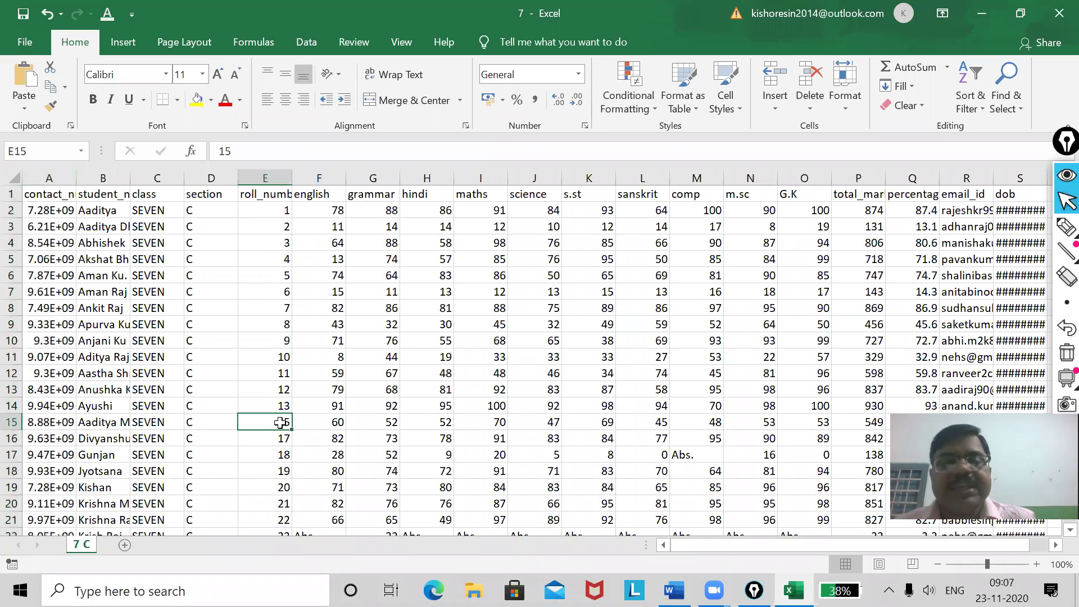
{"action": "left_click", "coordinate": [1067, 228]}
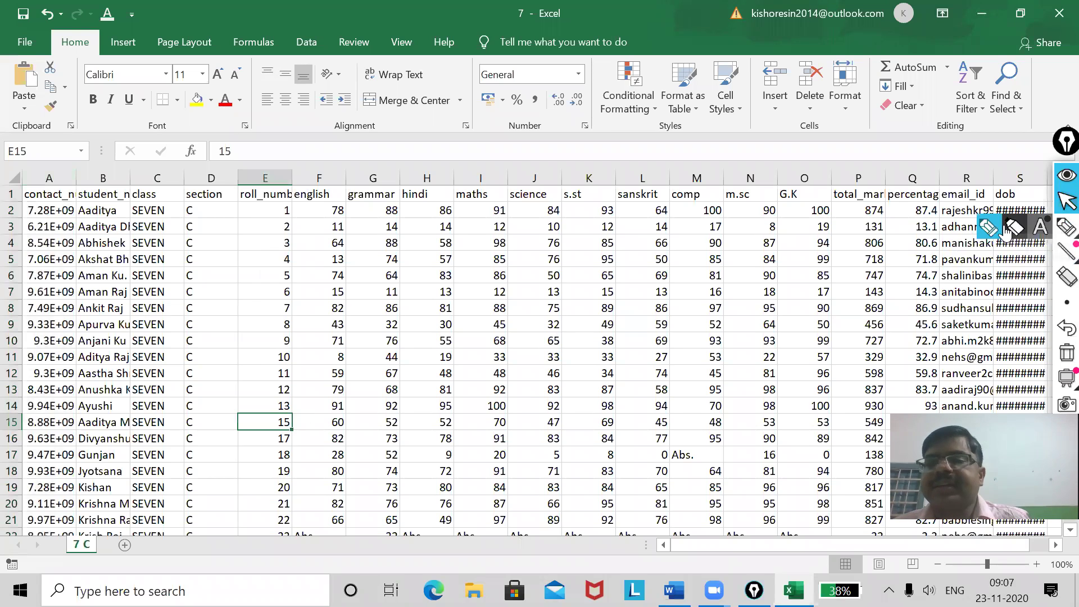
{"action": "mouse_move", "coordinate": [297, 406]}
{"action": "left_mouse_down"}
{"action": "mouse_move", "coordinate": [330, 398]}
{"action": "mouse_move", "coordinate": [332, 426]}
{"action": "left_mouse_up"}
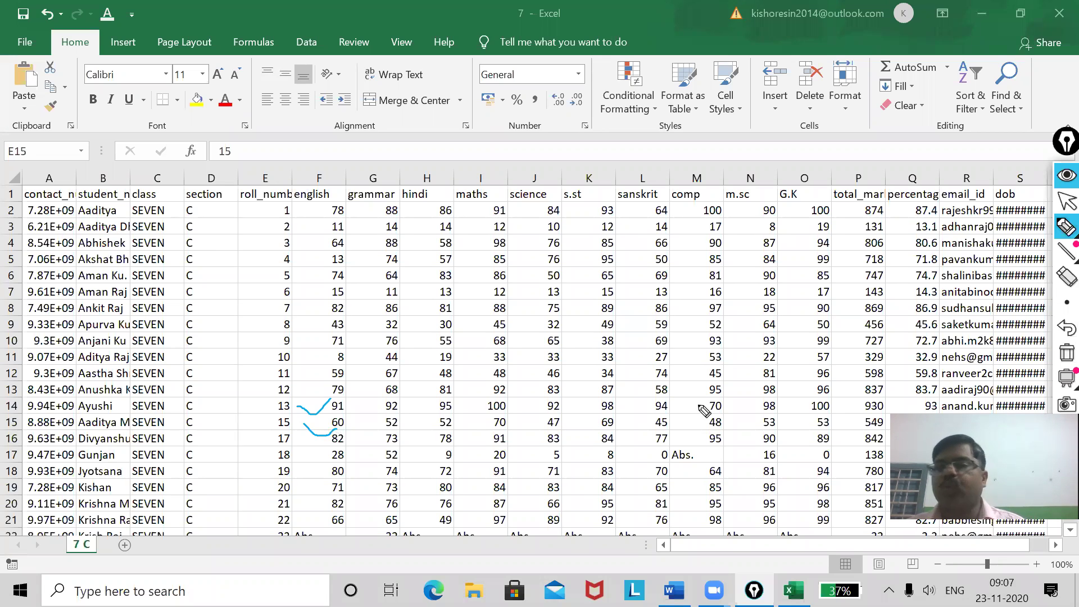
{"action": "left_click", "coordinate": [1060, 355]}
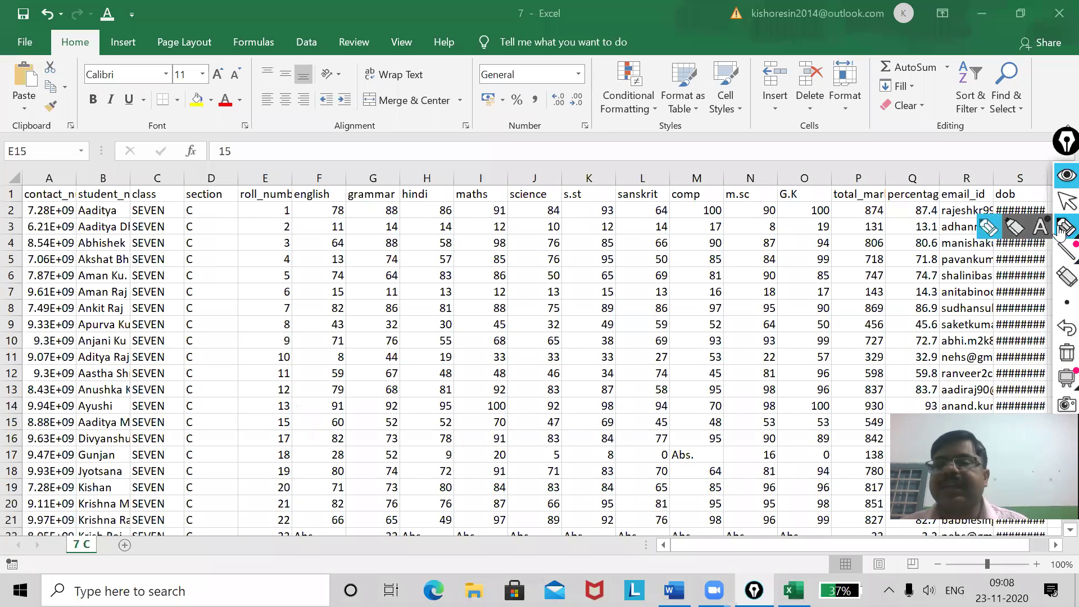
{"action": "left_click", "coordinate": [1066, 201]}
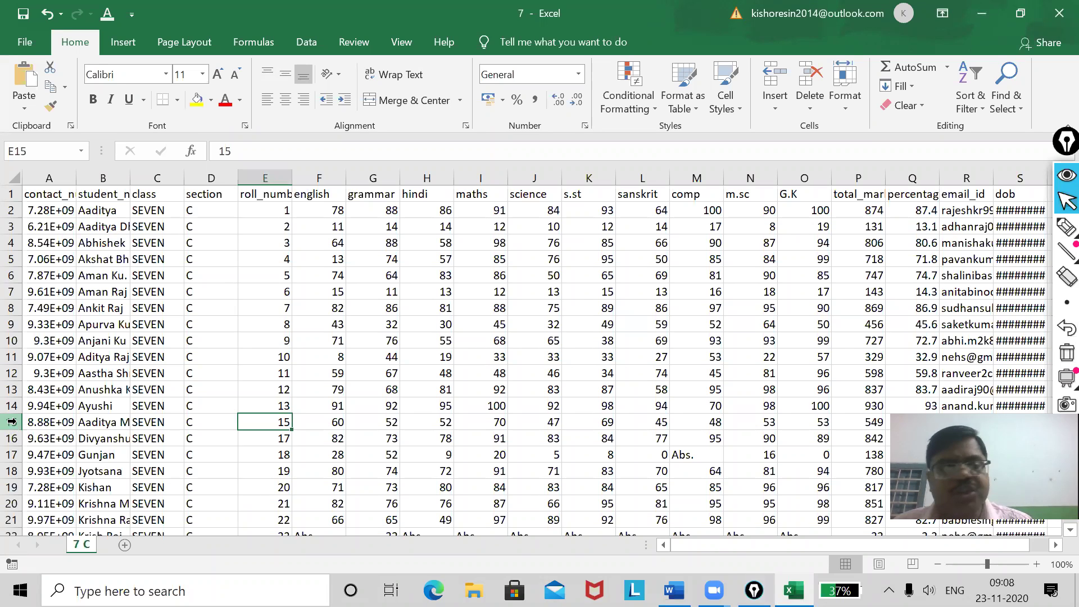
Insert a blank row at row 15.
{"action": "right_click", "coordinate": [11, 422]}
{"action": "left_click", "coordinate": [11, 421]}
{"action": "right_click", "coordinate": [13, 425]}
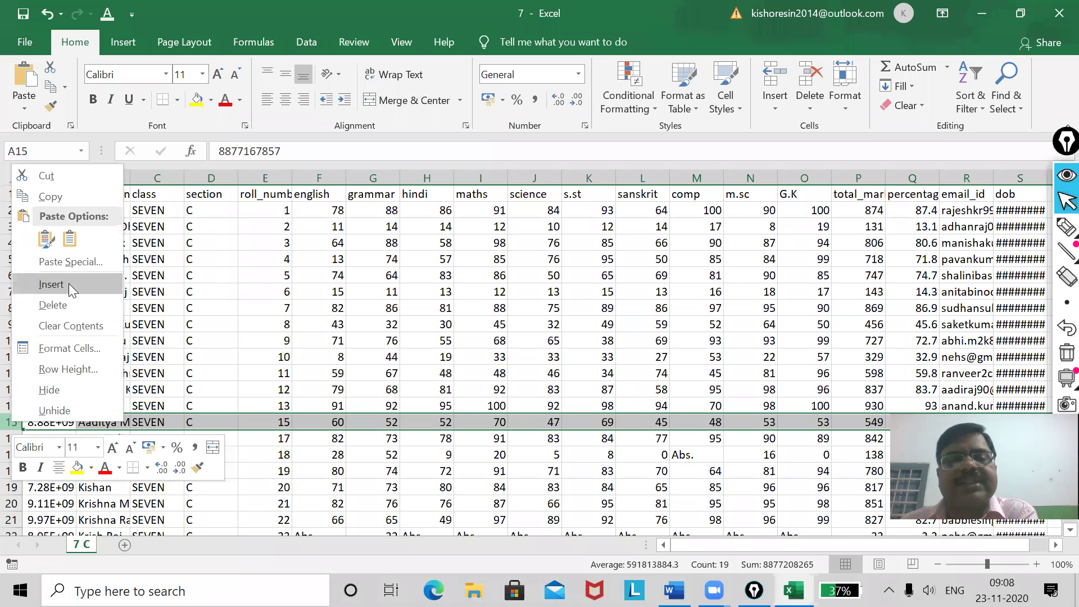
{"action": "left_click", "coordinate": [51, 284]}
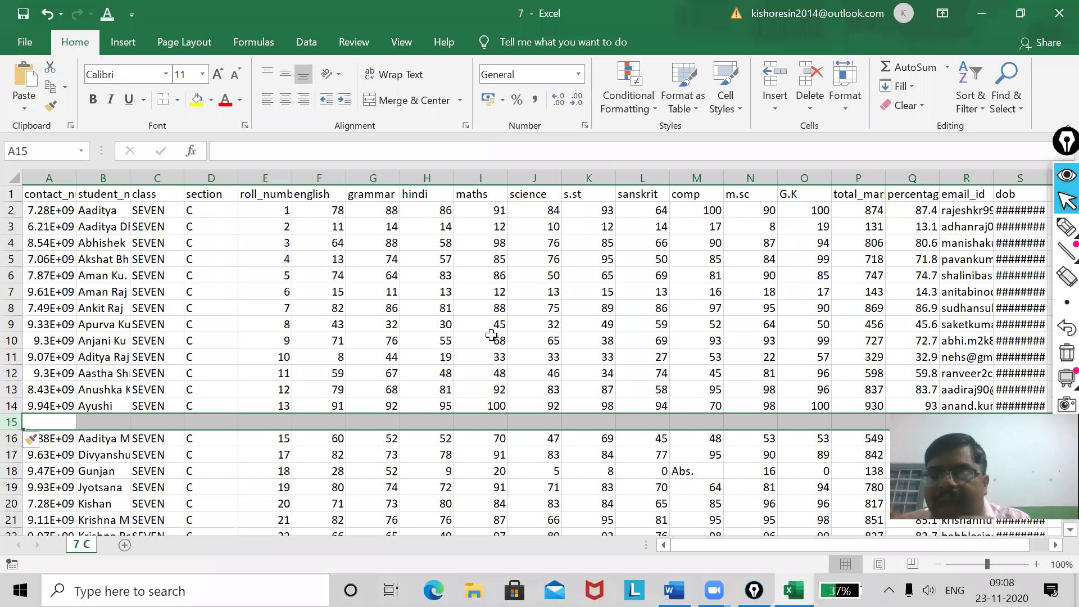
Fill A15:C15 with the student's contact number, name and class SEVEN.
{"action": "left_click", "coordinate": [270, 405]}
{"action": "left_click", "coordinate": [266, 453]}
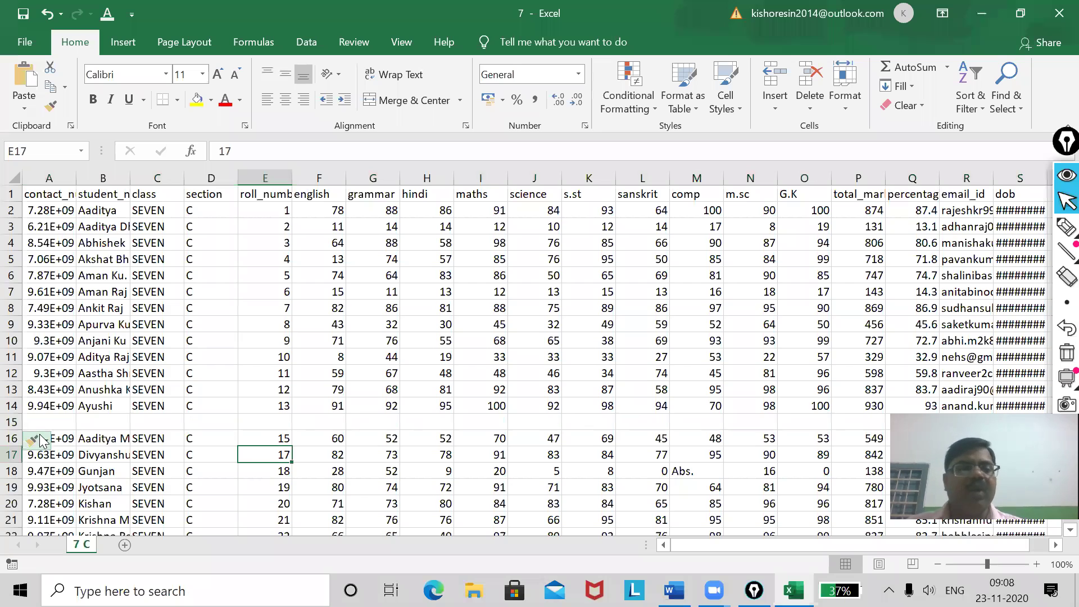
{"action": "left_click", "coordinate": [35, 419]}
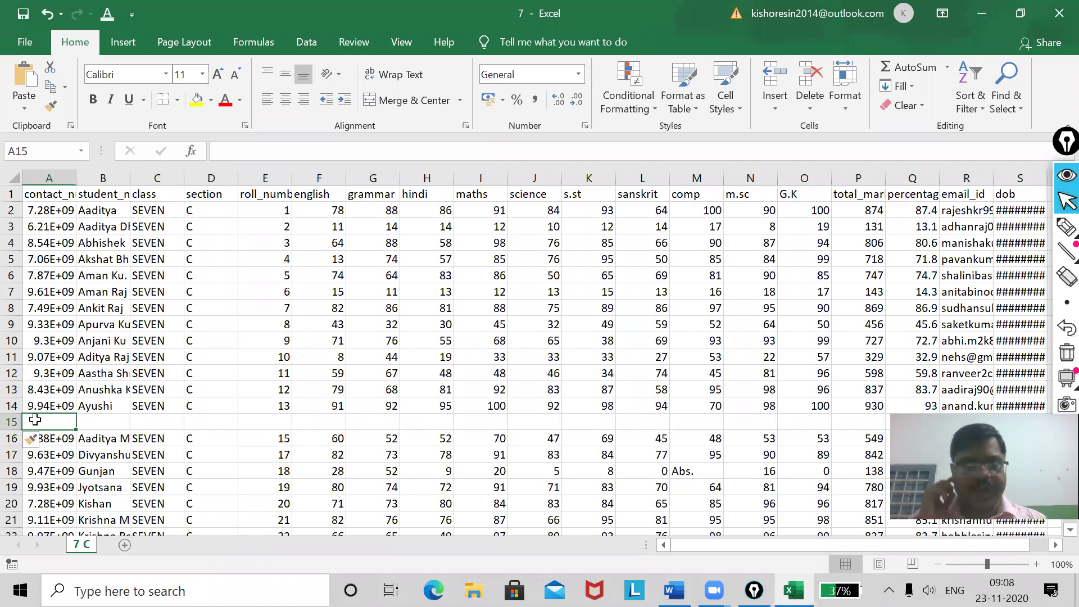
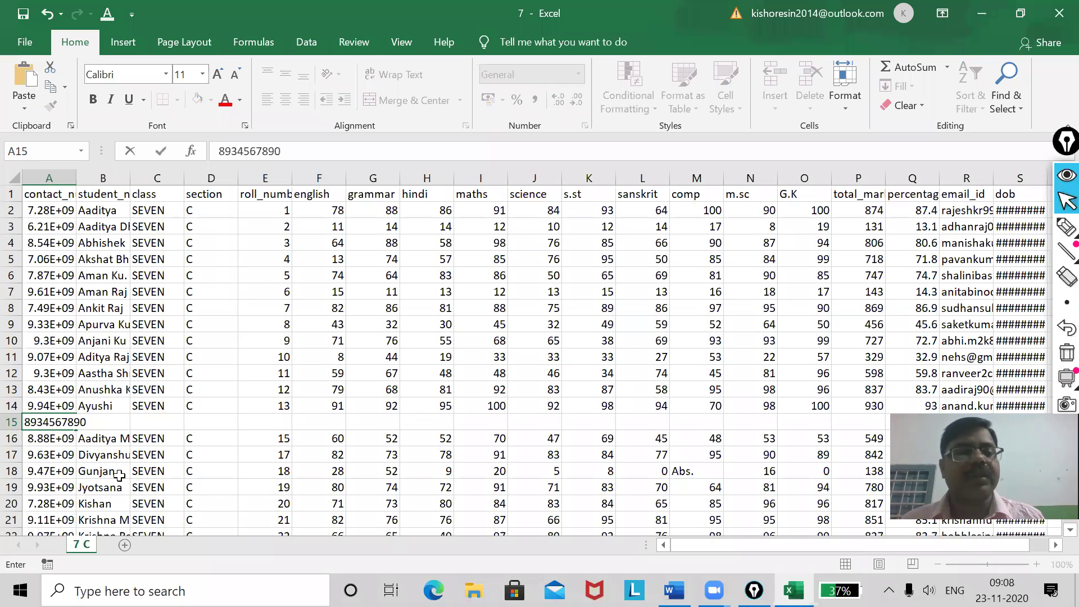
{"action": "left_click", "coordinate": [99, 425]}
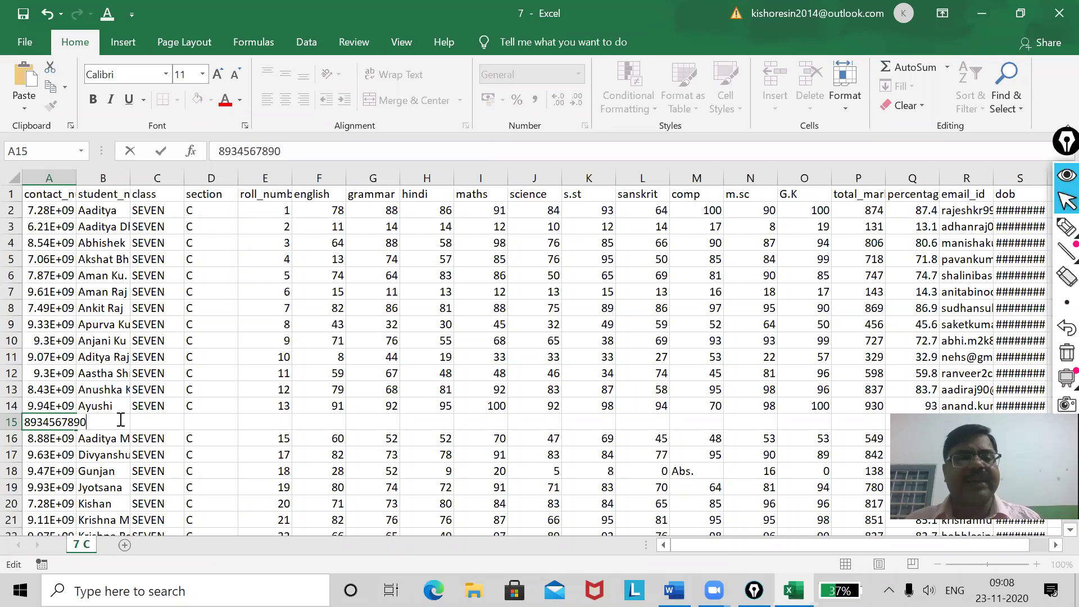
{"action": "left_click", "coordinate": [118, 421]}
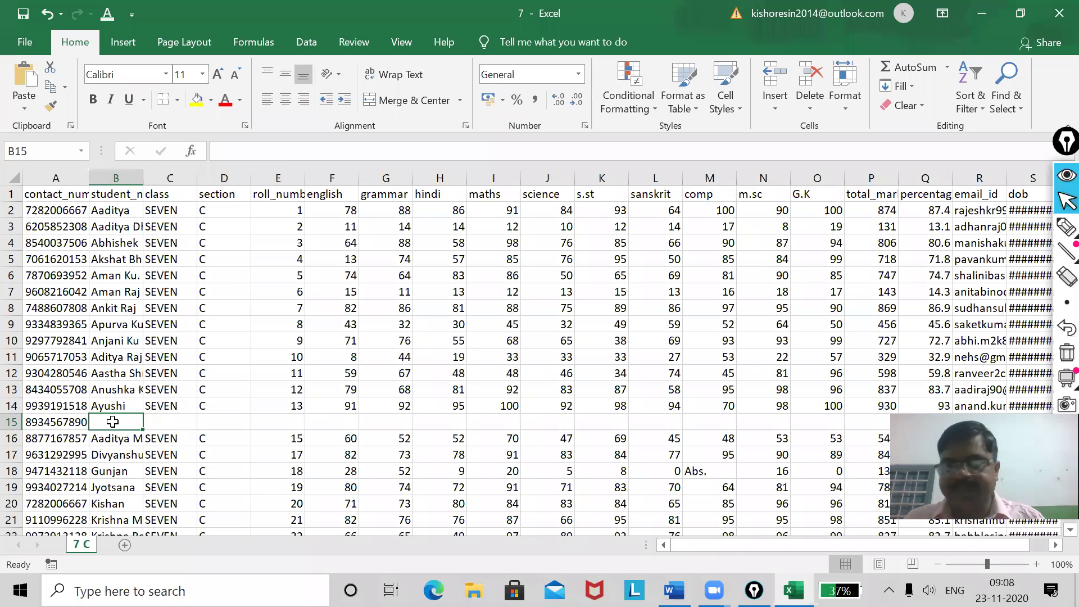
{"action": "type", "text": "Raju"}
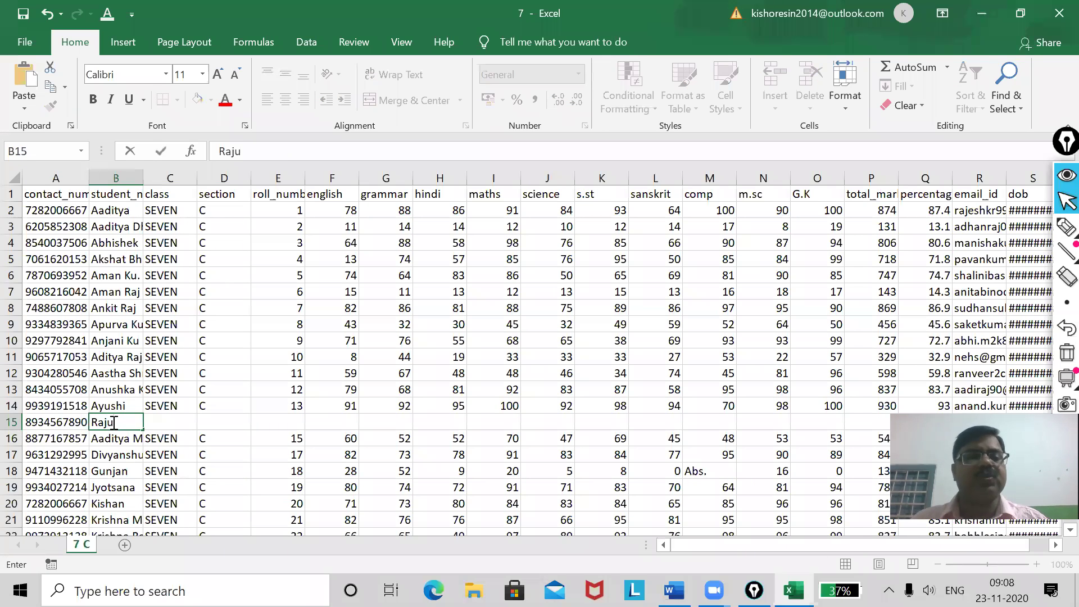
{"action": "key", "text": "Tab"}
{"action": "type", "text": "S"}
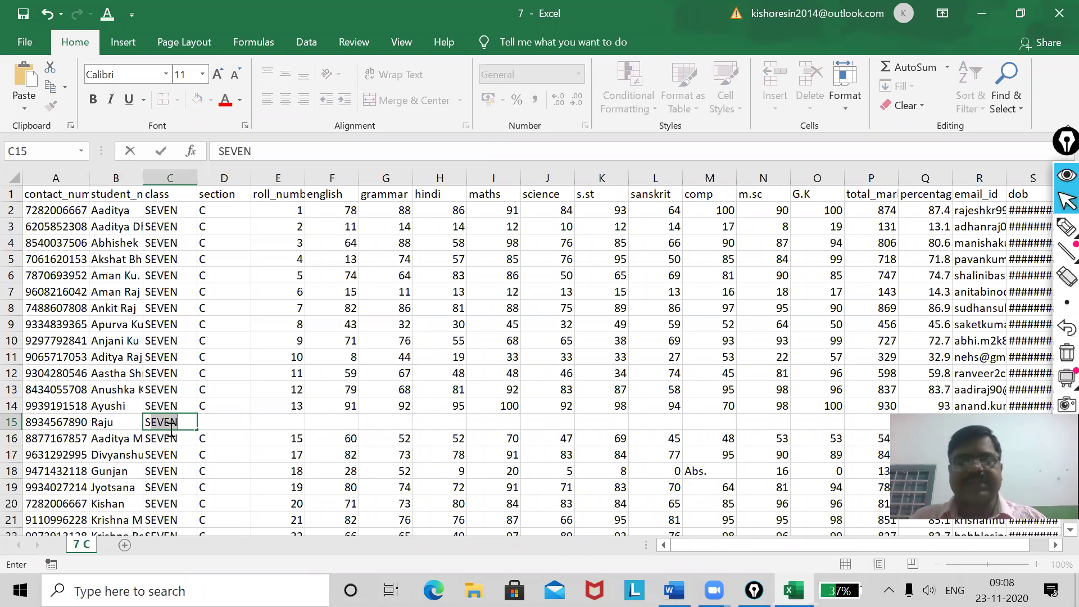
{"action": "type", "text": "EVEN"}
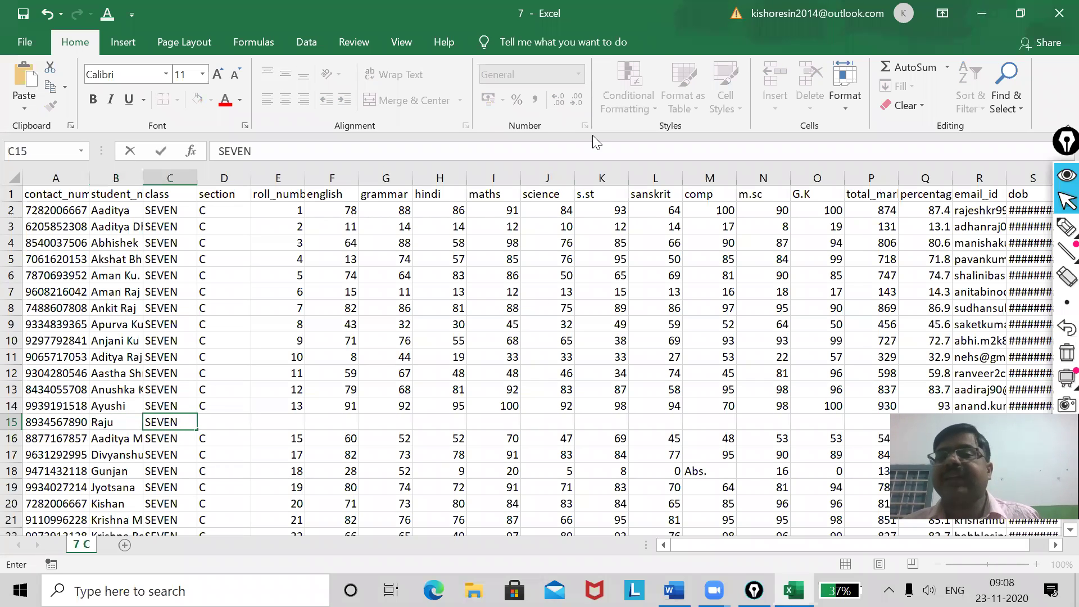
{"action": "left_click", "coordinate": [217, 422]}
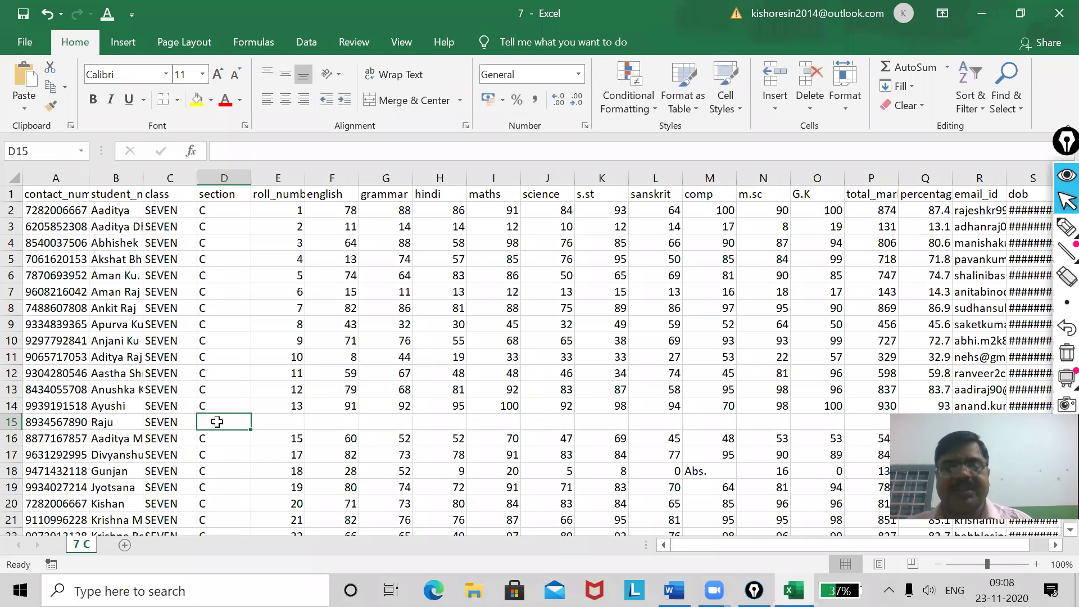
Enter section C, roll number 14, and marks 34 and 56 in D15:G15.
{"action": "type", "text": "C"}
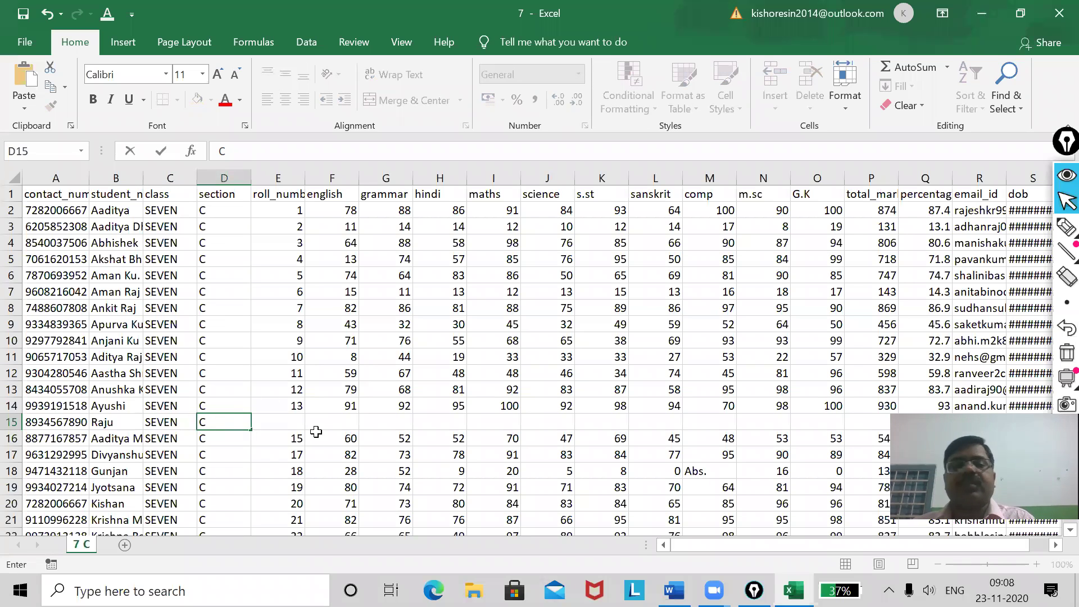
{"action": "key", "text": "Tab"}
{"action": "type", "text": "14"}
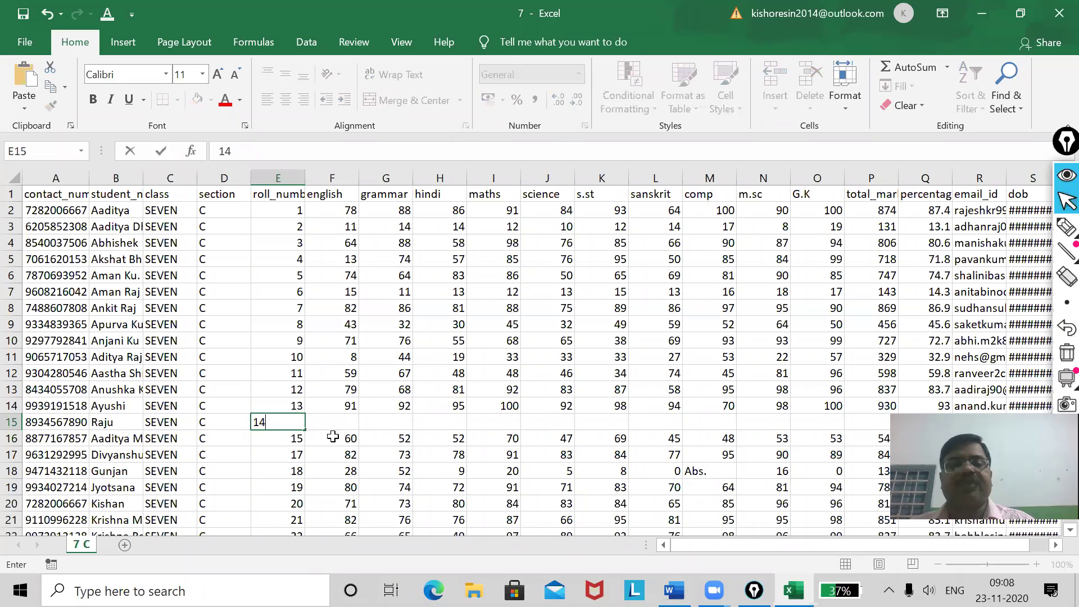
{"action": "key", "text": "Tab"}
{"action": "type", "text": "34"}
{"action": "key", "text": "Tab"}
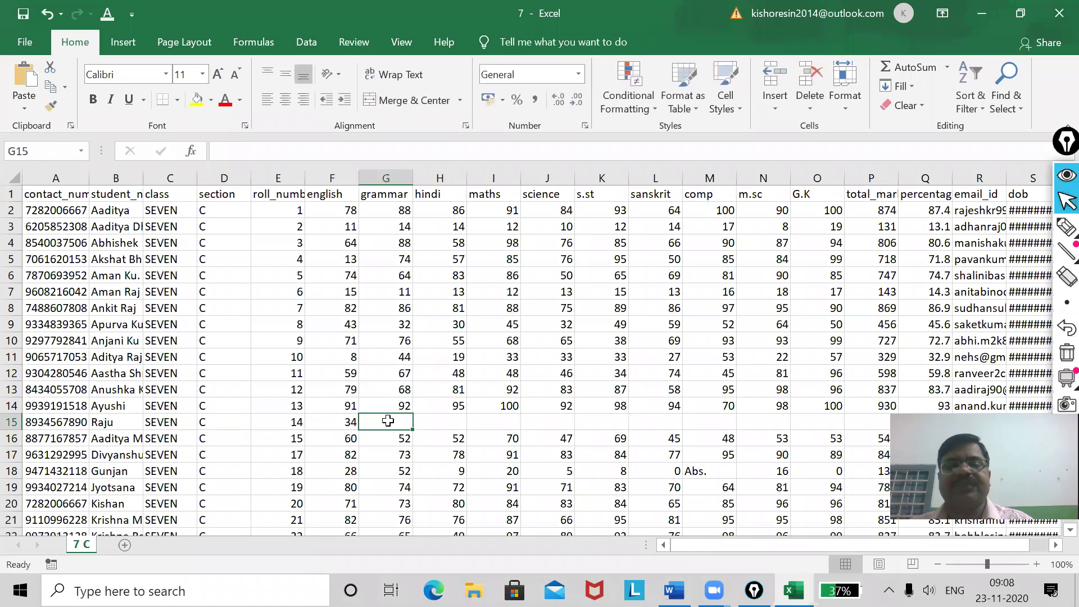
{"action": "type", "text": "56"}
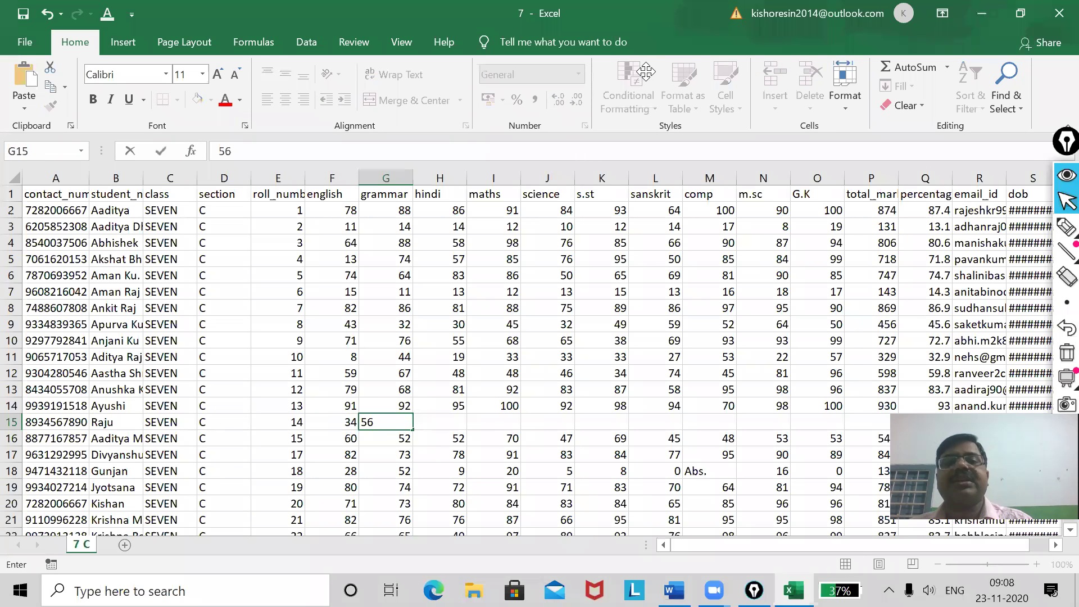
{"action": "key", "text": "Tab"}
Enter marks 67, 90, 89 and 97 in H15:K15 and 59 for sanskrit.
{"action": "type", "text": "67"}
{"action": "key", "text": "Tab"}
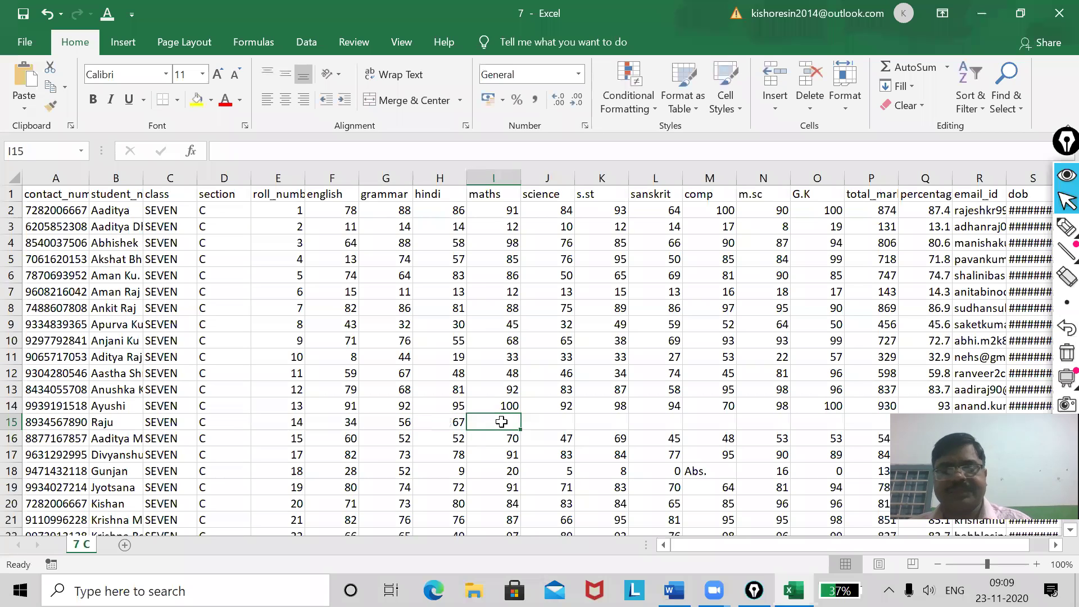
{"action": "type", "text": "90"}
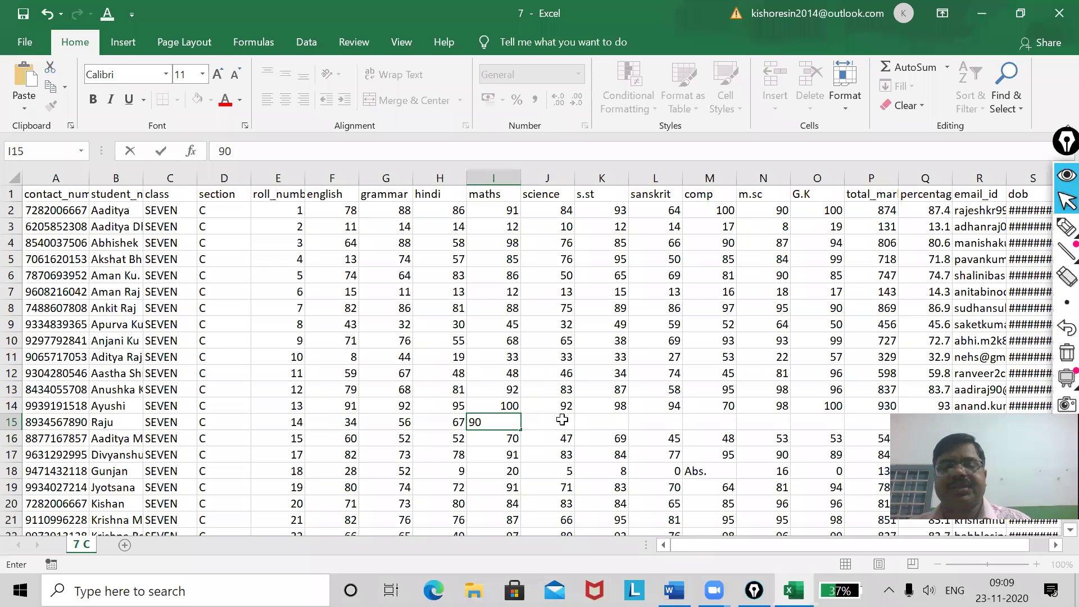
{"action": "key", "text": "Tab"}
{"action": "type", "text": "89"}
{"action": "key", "text": "Tab"}
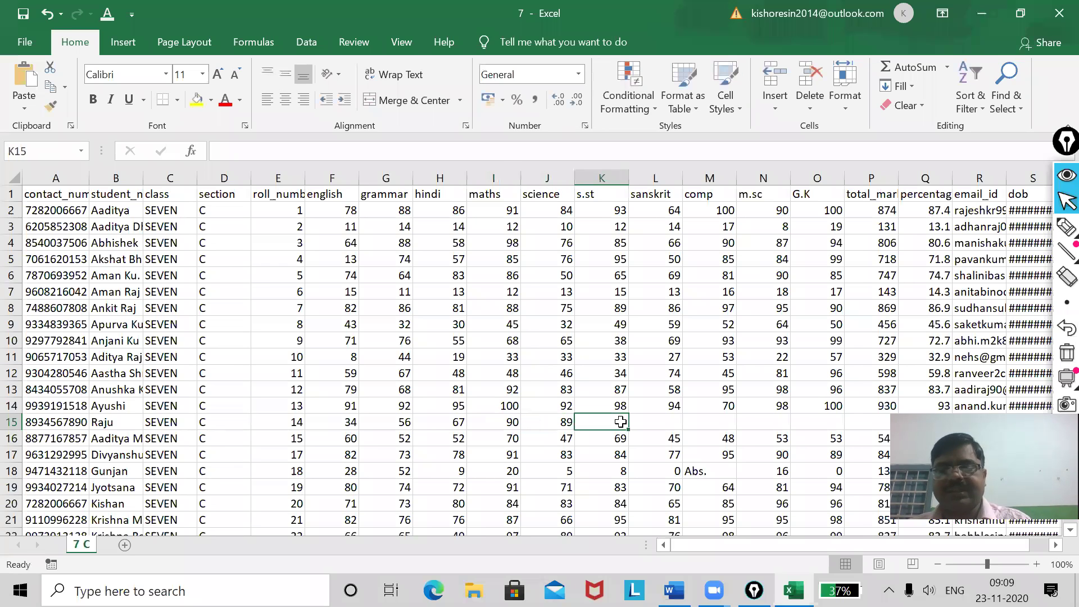
{"action": "type", "text": "97"}
{"action": "left_click", "coordinate": [670, 421]}
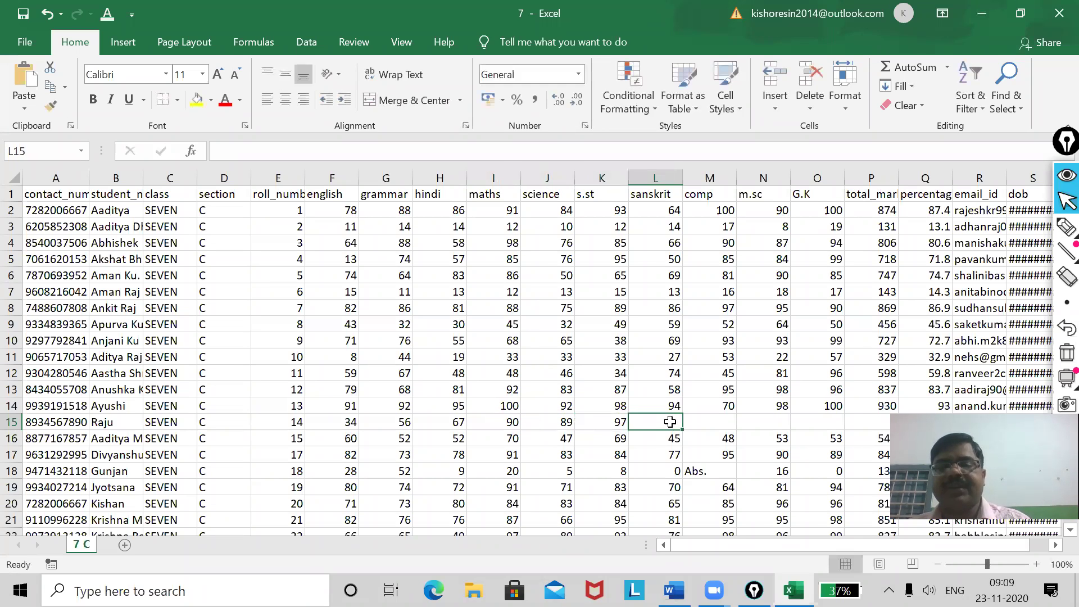
{"action": "type", "text": "59"}
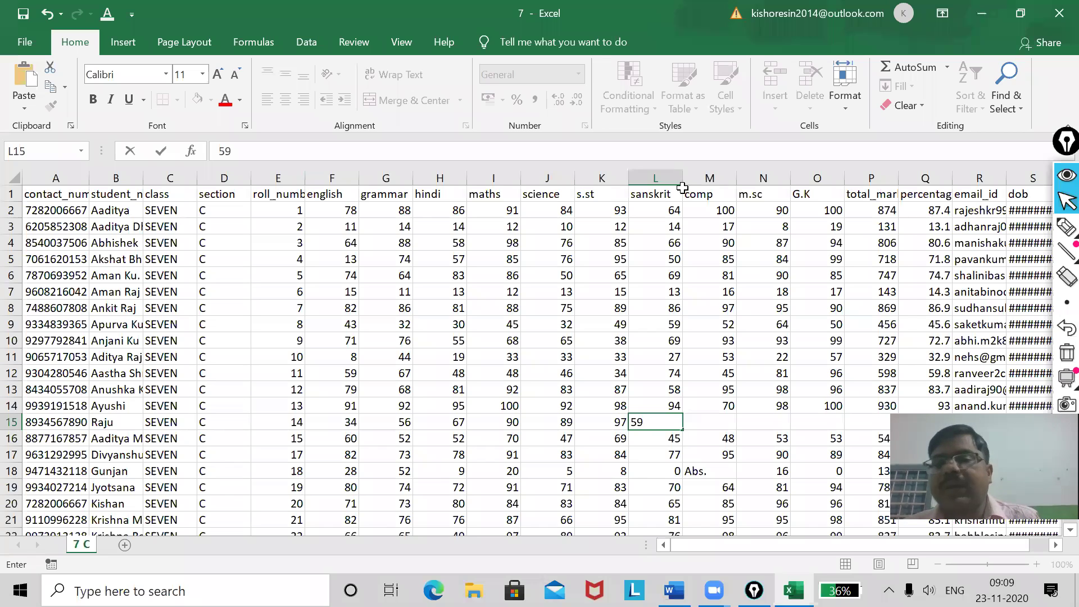
Insert a new column before comp and give it the heading P.He.
{"action": "left_click", "coordinate": [710, 177]}
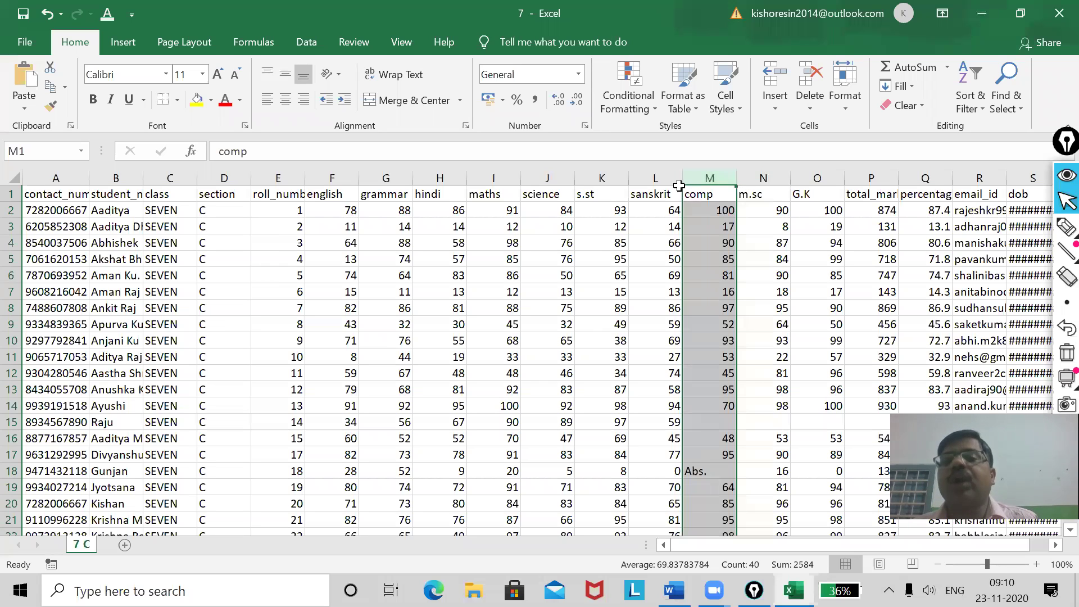
{"action": "right_click", "coordinate": [715, 180]}
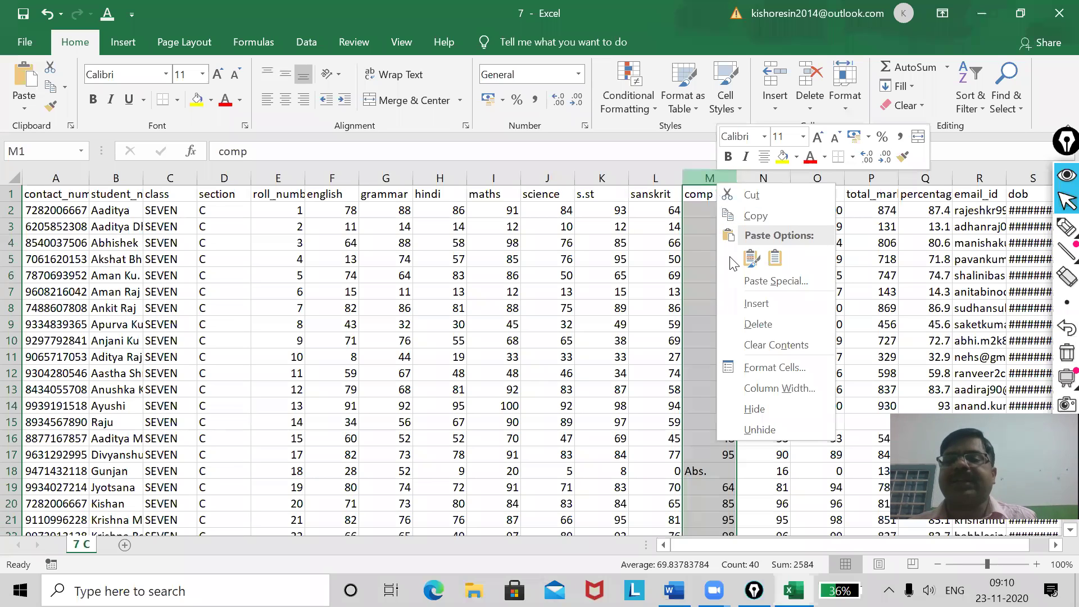
{"action": "left_click", "coordinate": [748, 302]}
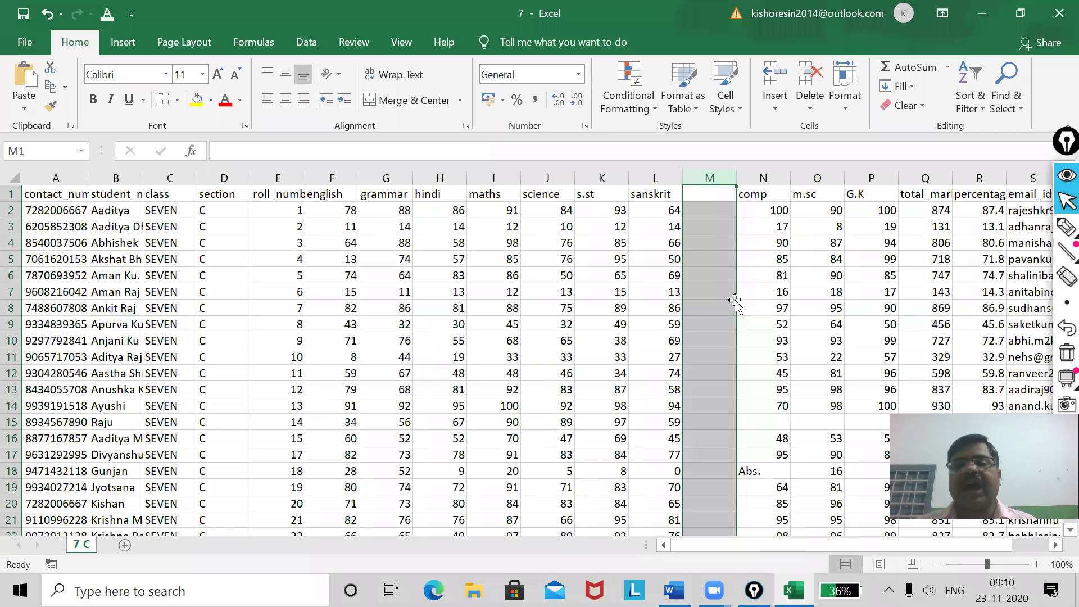
{"action": "left_click", "coordinate": [710, 193]}
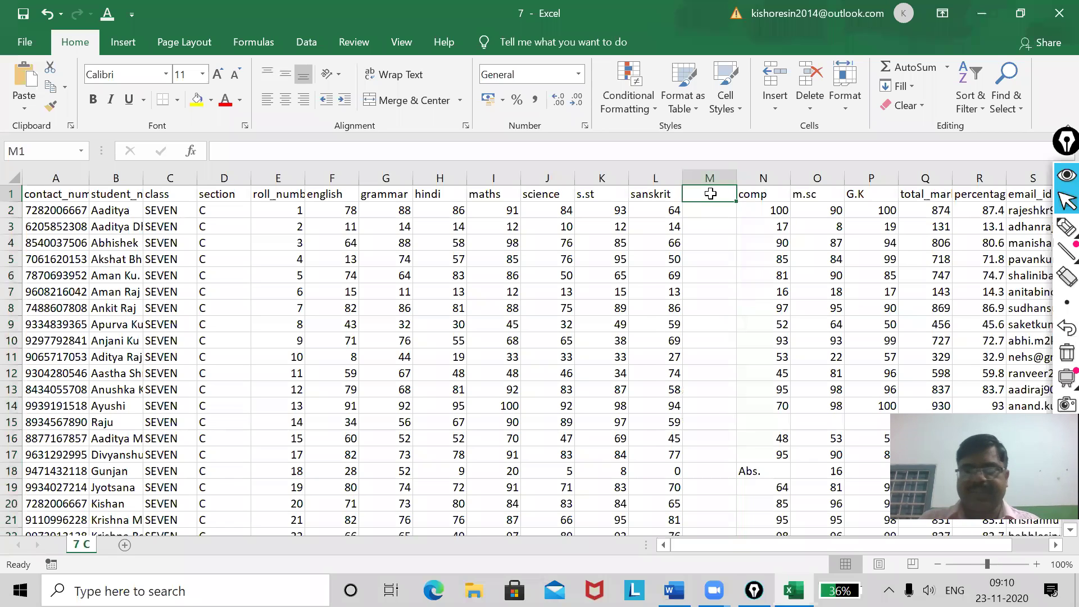
{"action": "type", "text": "P.He"}
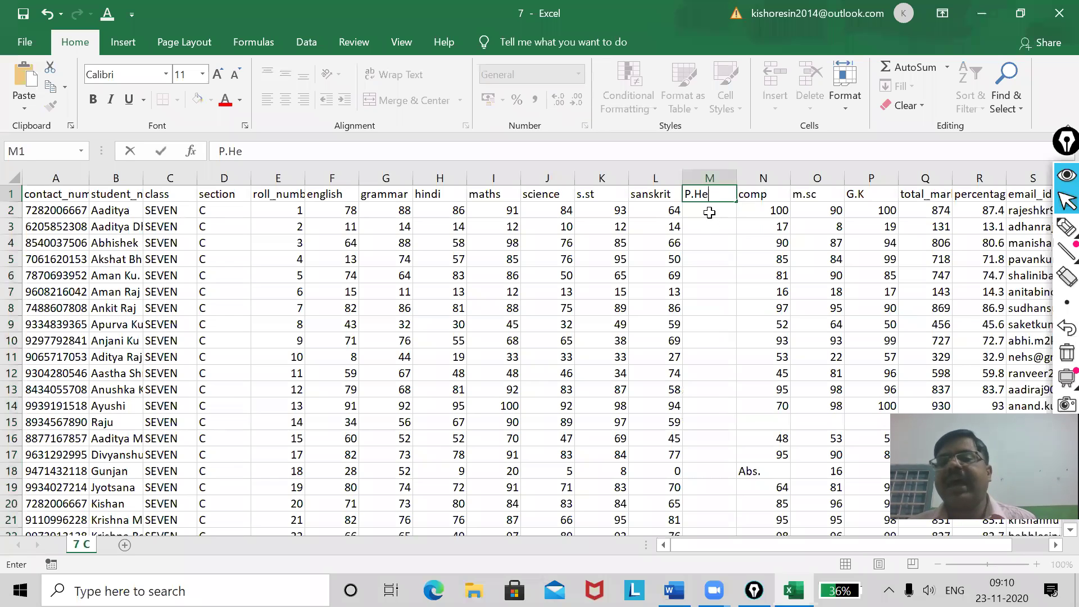
{"action": "left_click", "coordinate": [715, 210]}
Enter P.He marks 34, 45, 45 and 45 in M2:M5, then minimize Excel.
{"action": "type", "text": "34"}
{"action": "key", "text": "Return"}
{"action": "type", "text": "45"}
{"action": "key", "text": "Return"}
{"action": "type", "text": "45"}
{"action": "key", "text": "Return"}
{"action": "type", "text": "45"}
{"action": "key", "text": "Return"}
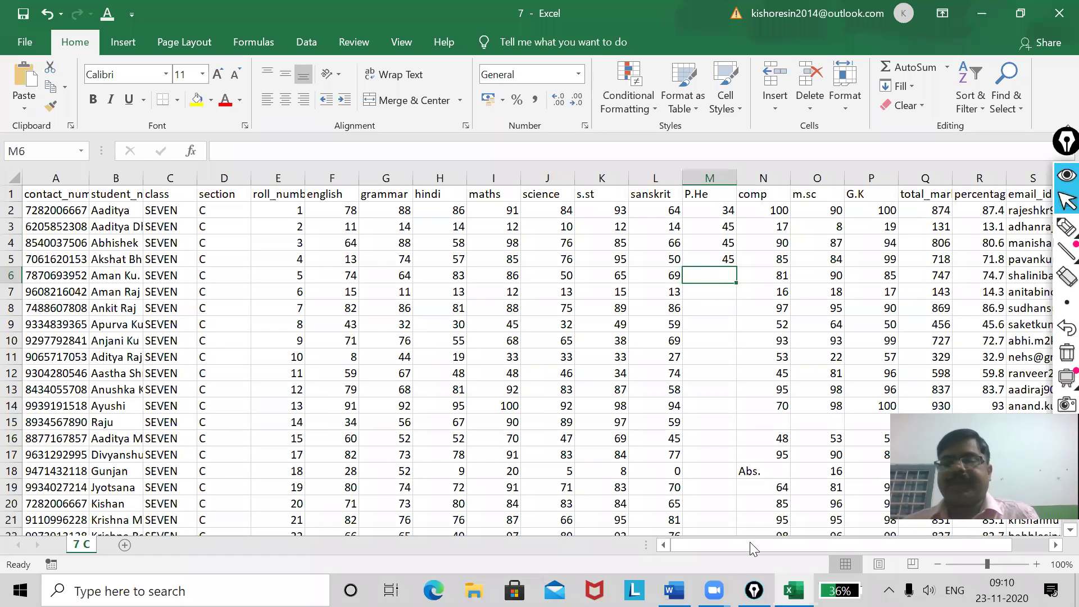
{"action": "left_click", "coordinate": [793, 591]}
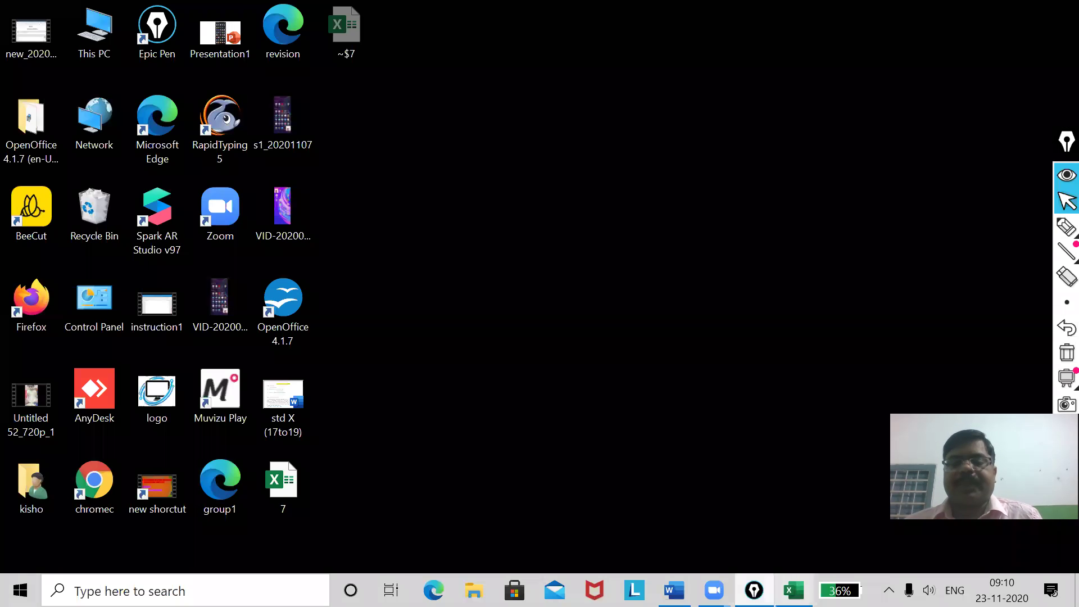
Circle the column width and row height topic in Word with the highlighter, then minimize Word.
{"action": "left_click", "coordinate": [674, 590]}
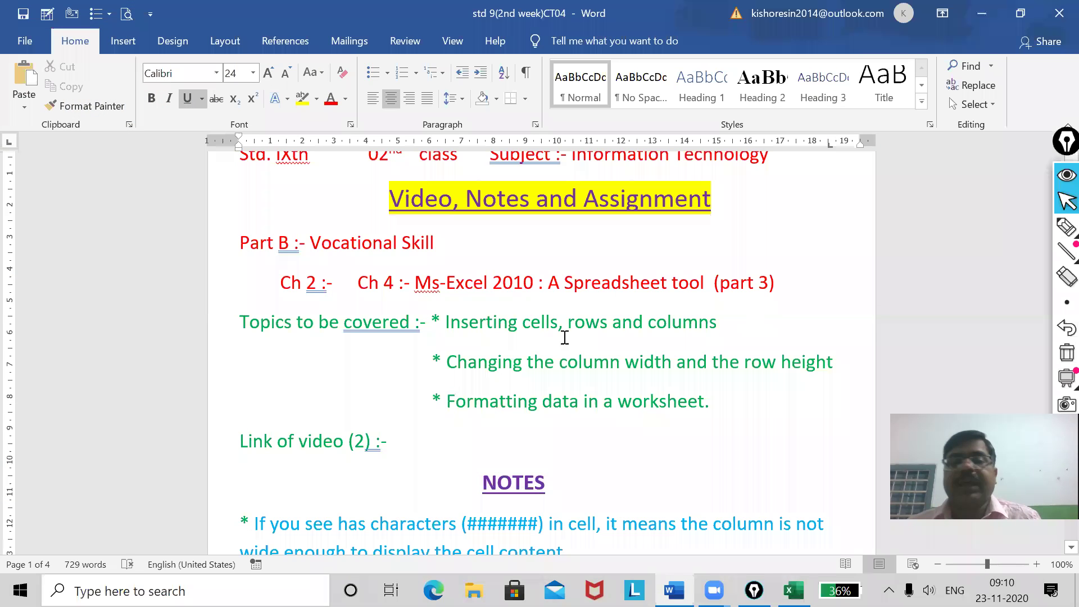
{"action": "left_click", "coordinate": [1066, 227]}
{"action": "left_click", "coordinate": [987, 237]}
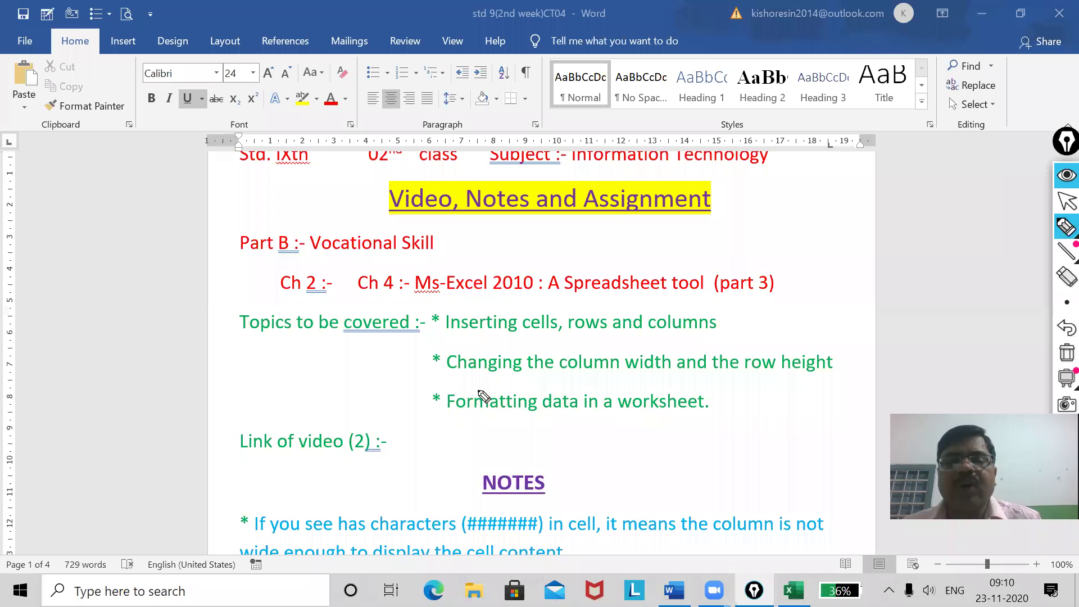
{"action": "mouse_move", "coordinate": [450, 379]}
{"action": "left_mouse_down"}
{"action": "mouse_move", "coordinate": [829, 382]}
{"action": "mouse_move", "coordinate": [823, 353]}
{"action": "mouse_move", "coordinate": [506, 341]}
{"action": "left_mouse_up"}
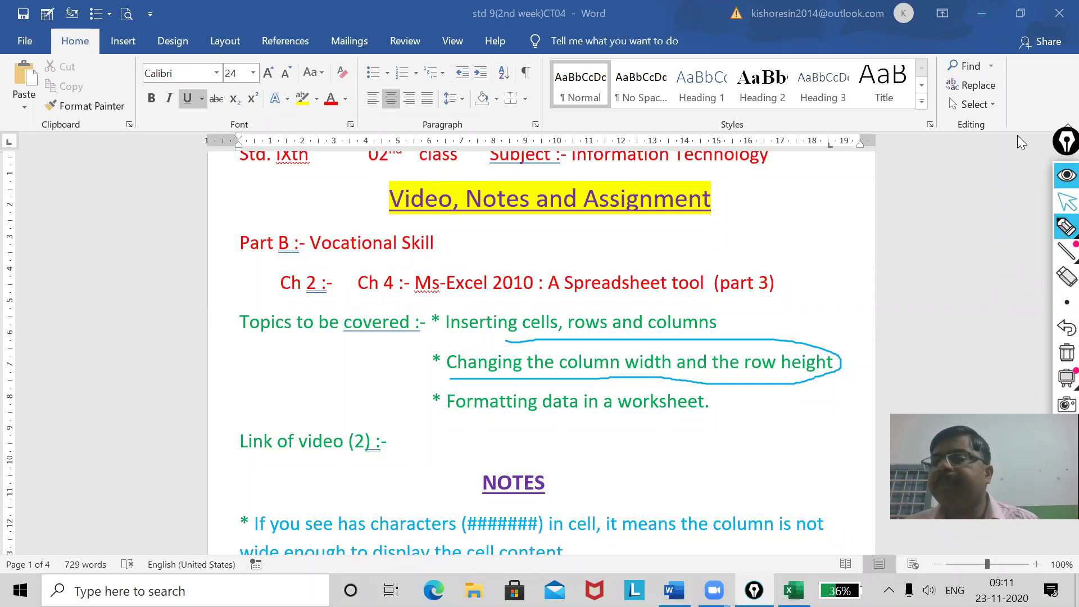
{"action": "left_click", "coordinate": [1067, 201]}
{"action": "left_click", "coordinate": [982, 13]}
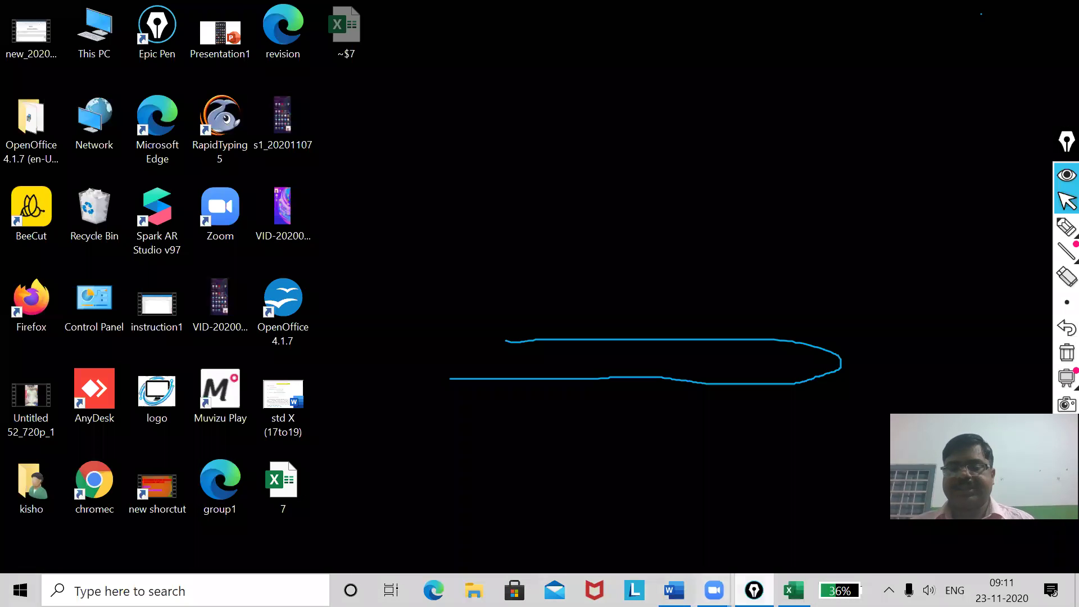
Restore Excel, clear the blue ink, and select columns C through G.
{"action": "left_click", "coordinate": [794, 590]}
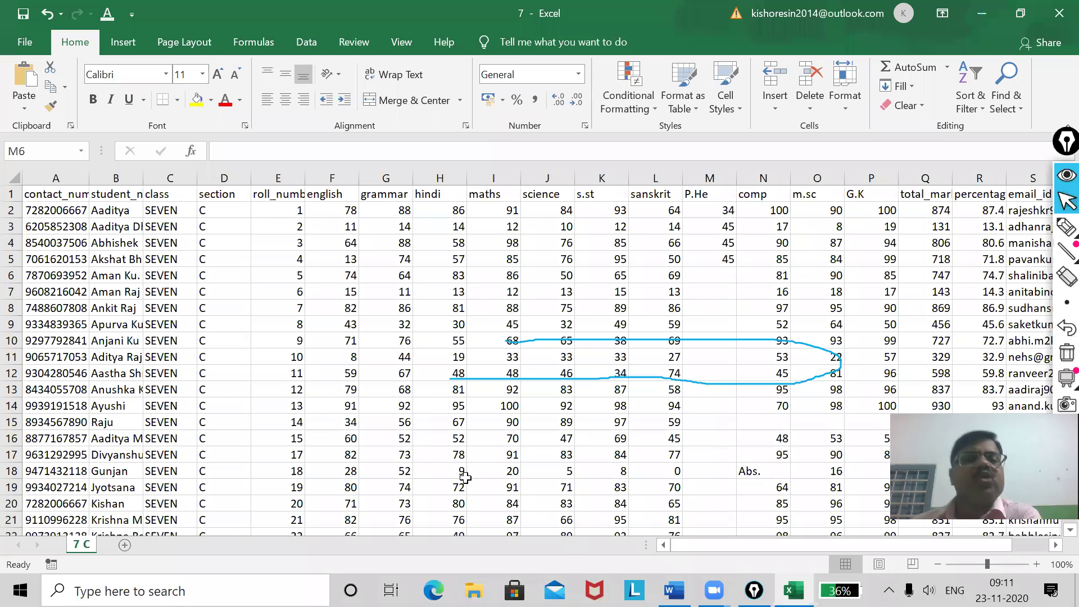
{"action": "left_click", "coordinate": [1067, 353]}
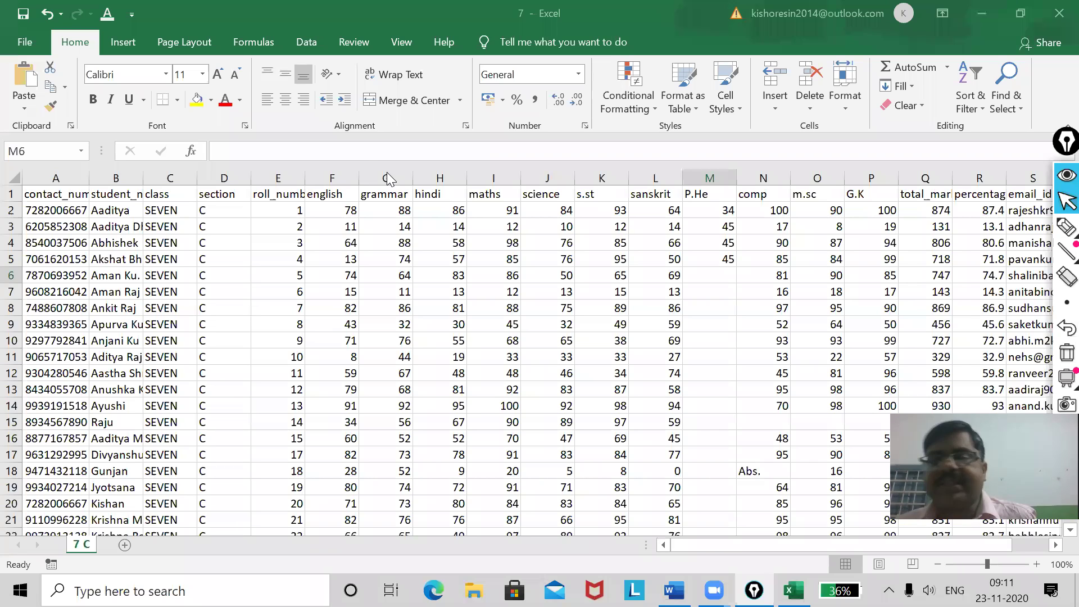
{"action": "left_click", "coordinate": [55, 179]}
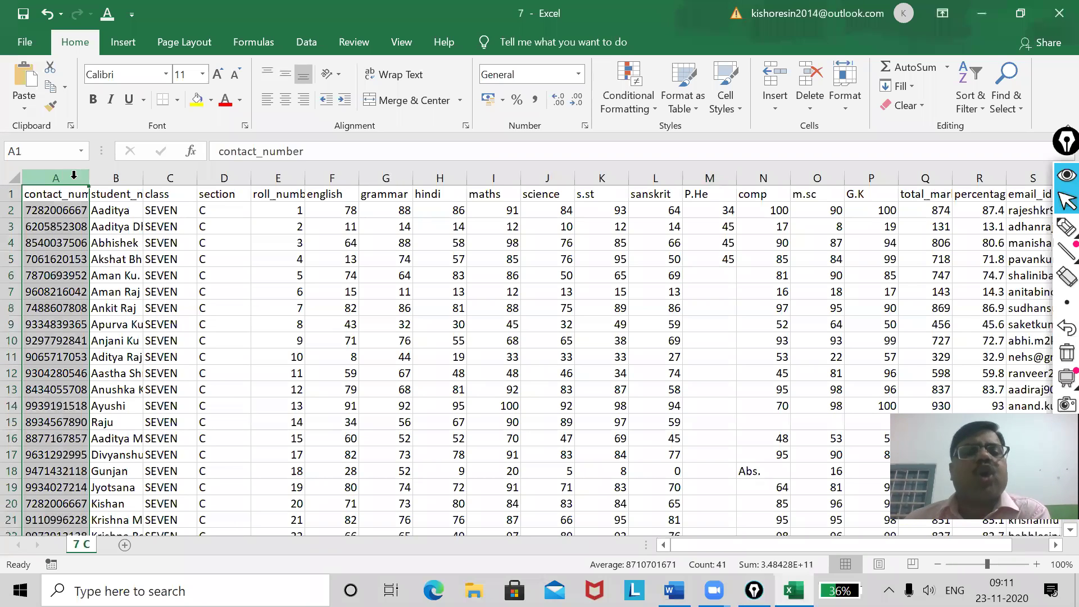
{"action": "left_click", "coordinate": [160, 179]}
{"action": "left_click_drag", "start_coordinate": [160, 179], "coordinate": [382, 173]}
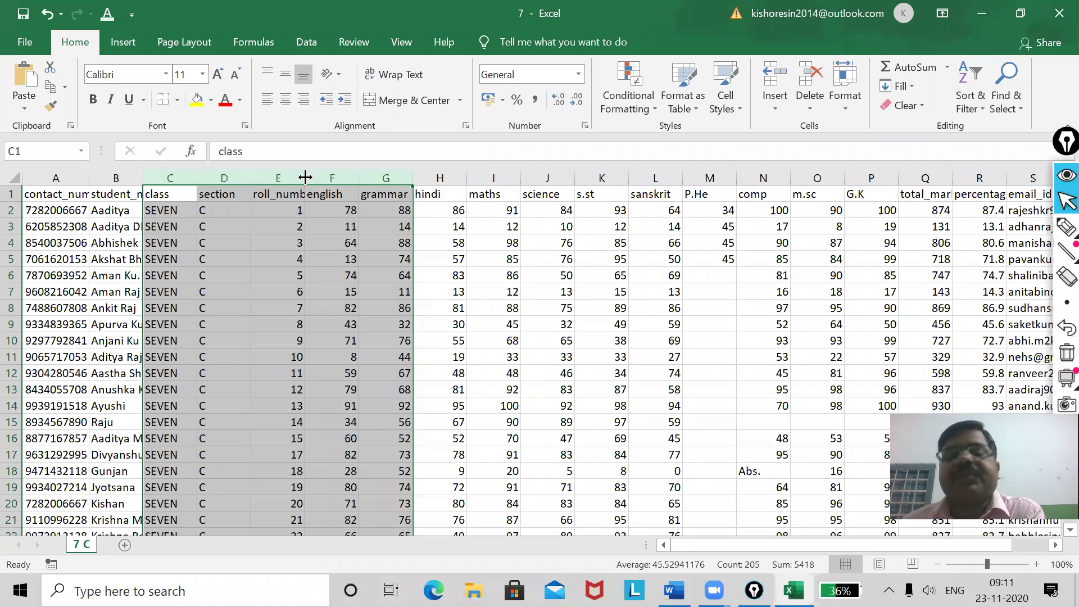
Widen columns C–G to about 175 pixels, then select rows 3 to 9.
{"action": "left_click_drag", "start_coordinate": [306, 178], "coordinate": [304, 177]}
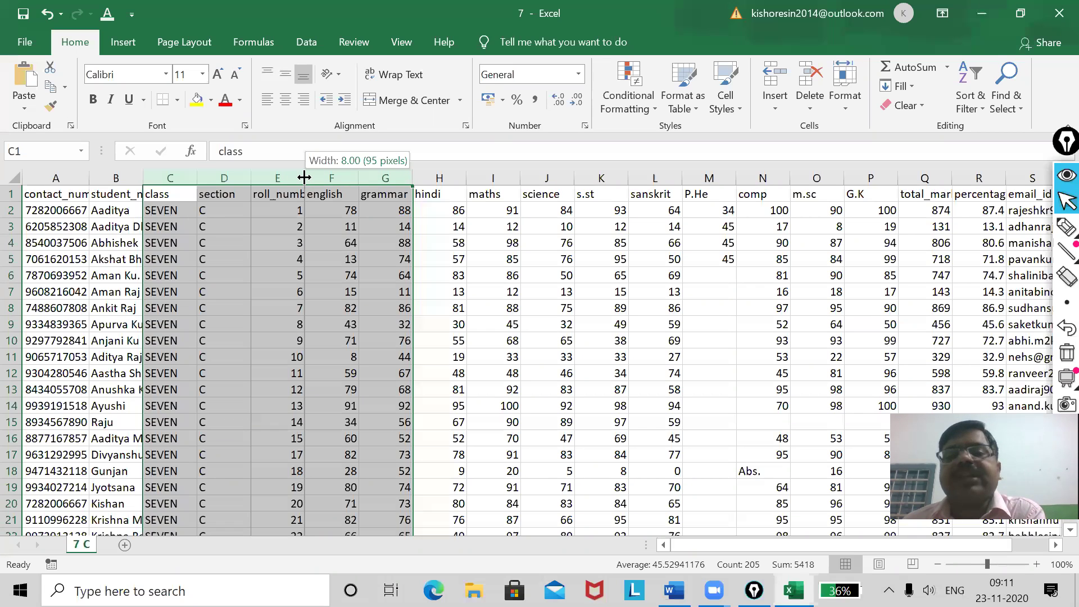
{"action": "left_click_drag", "start_coordinate": [304, 177], "coordinate": [304, 178]}
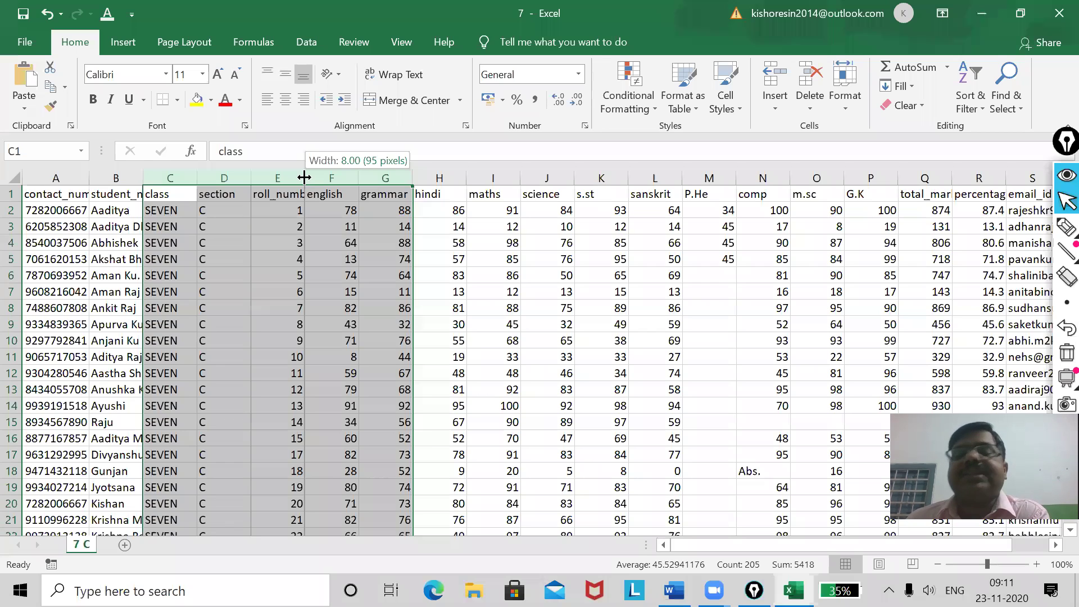
{"action": "left_click_drag", "start_coordinate": [304, 178], "coordinate": [337, 174]}
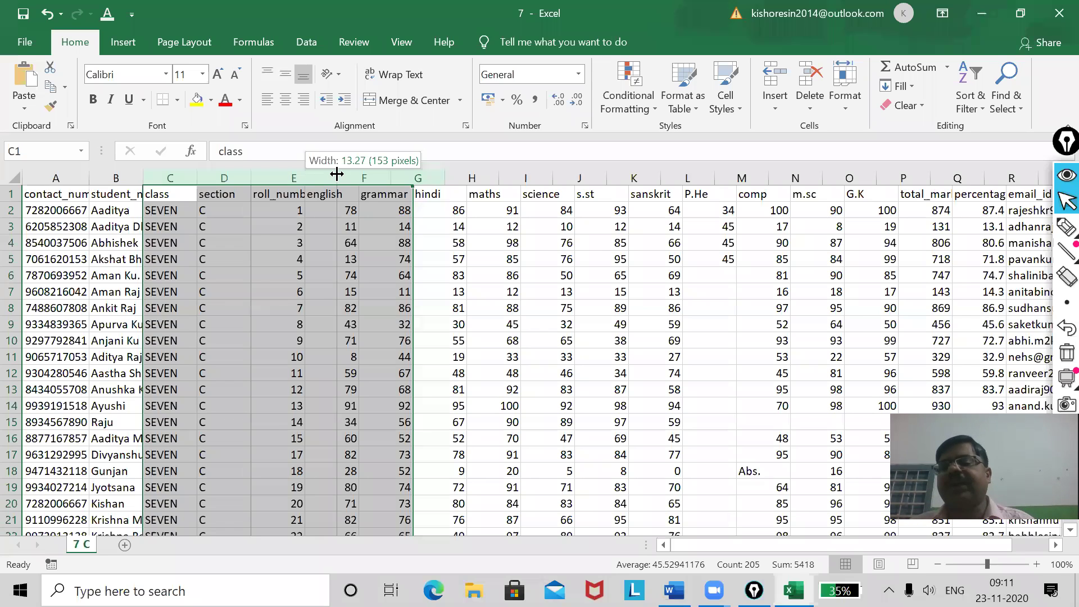
{"action": "left_click_drag", "start_coordinate": [336, 174], "coordinate": [349, 173]}
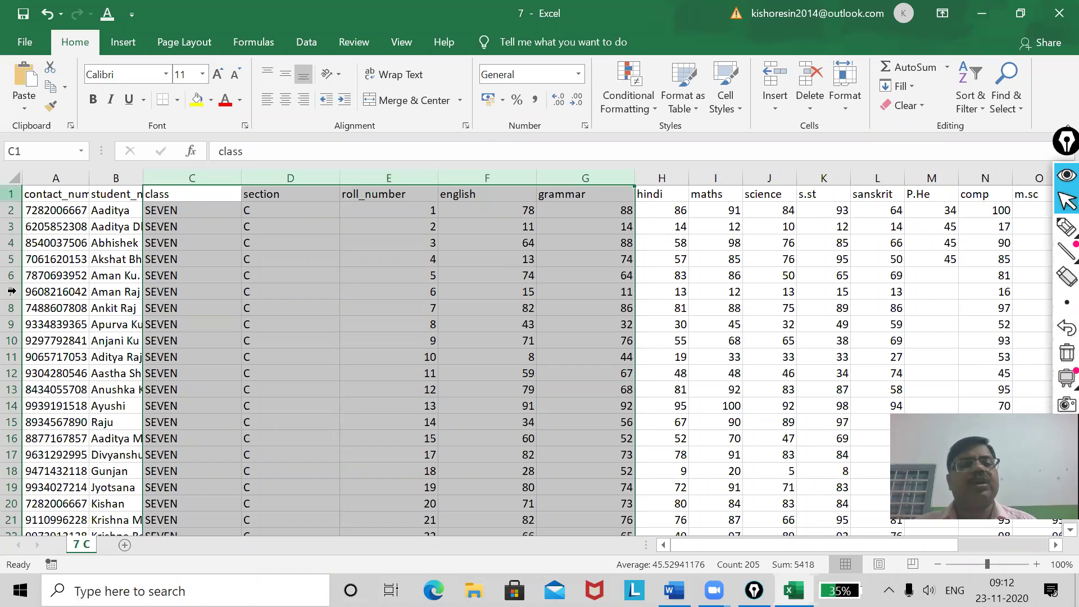
{"action": "left_click", "coordinate": [7, 227]}
{"action": "left_click_drag", "start_coordinate": [6, 227], "coordinate": [8, 316]}
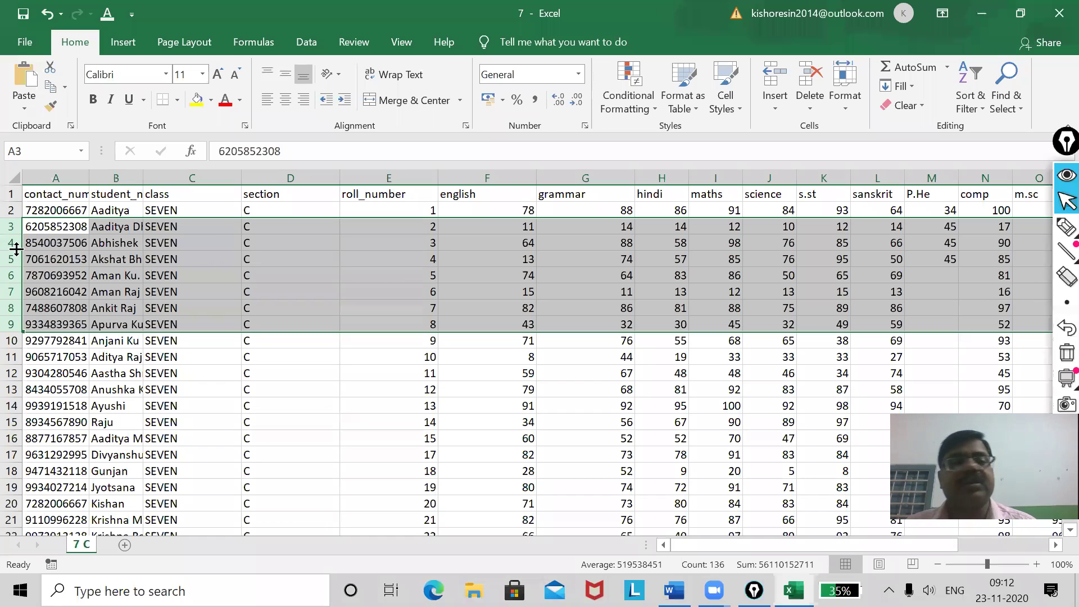
Ink near the Format button, erase the strokes, and open Home > Format for rows 3–9.
{"action": "left_click_drag", "start_coordinate": [15, 248], "coordinate": [15, 260]}
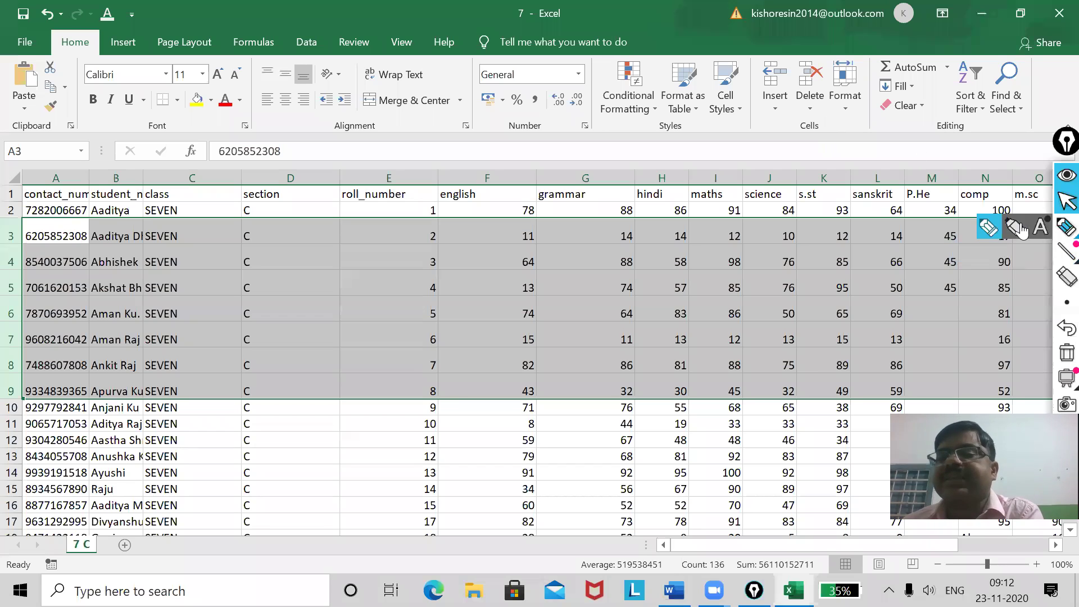
{"action": "left_click", "coordinate": [1067, 226]}
{"action": "mouse_move", "coordinate": [832, 119]}
{"action": "left_mouse_down"}
{"action": "mouse_move", "coordinate": [784, 113]}
{"action": "mouse_move", "coordinate": [860, 140]}
{"action": "mouse_move", "coordinate": [839, 110]}
{"action": "left_mouse_up"}
{"action": "left_click_drag", "start_coordinate": [841, 54], "coordinate": [862, 46]}
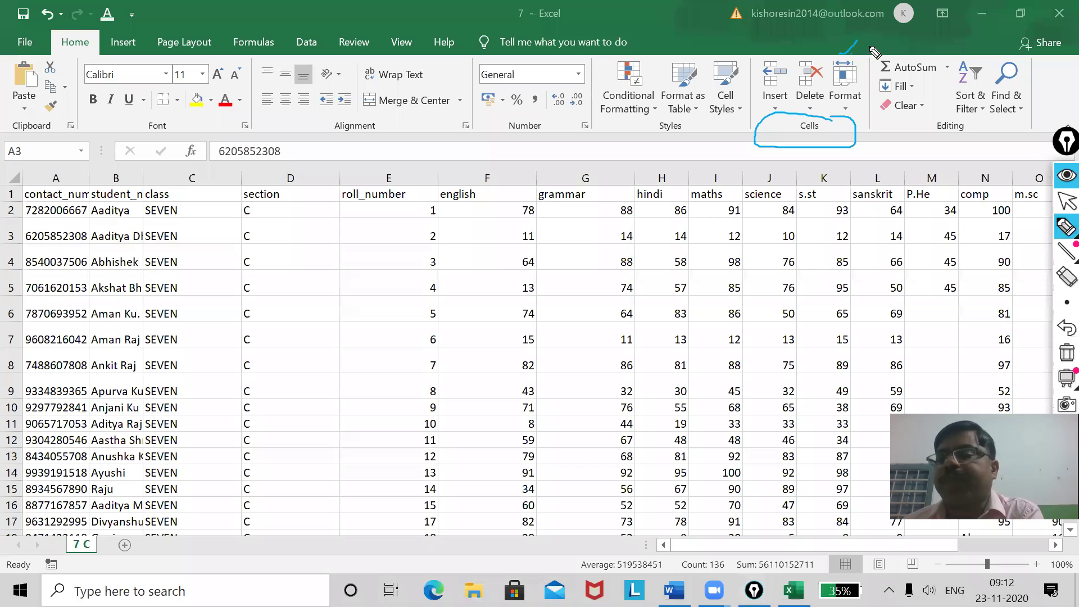
{"action": "mouse_move", "coordinate": [1061, 388]}
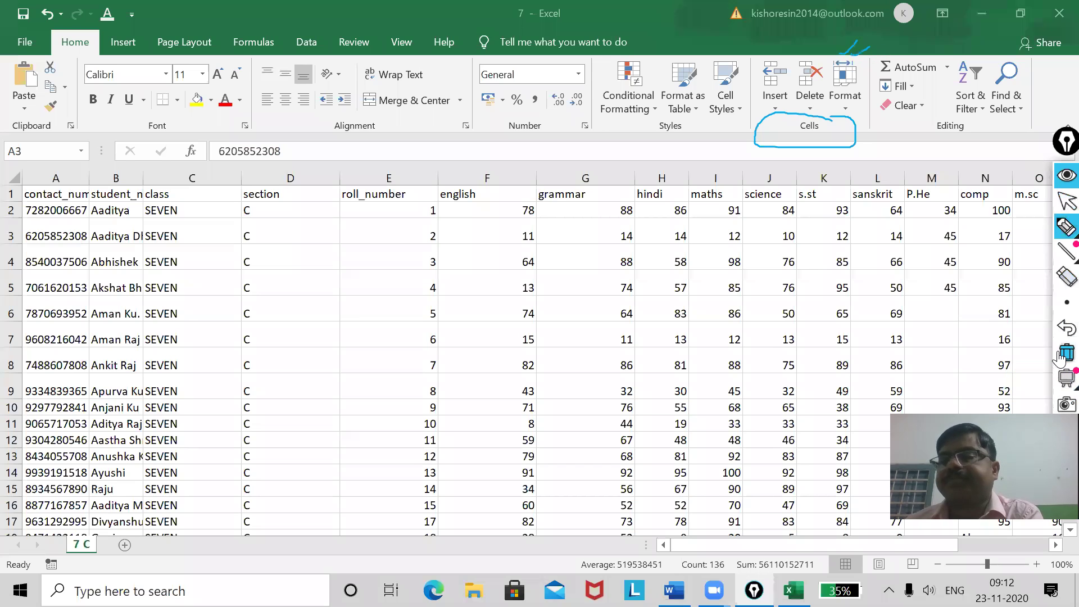
{"action": "left_click", "coordinate": [1066, 352]}
{"action": "left_click", "coordinate": [1060, 203]}
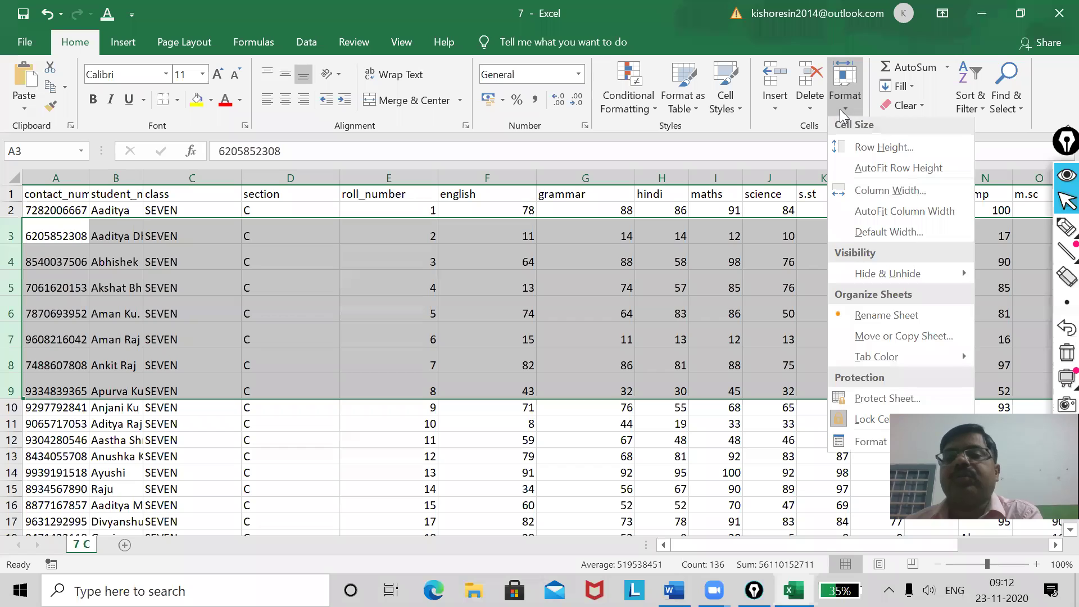
{"action": "left_click", "coordinate": [840, 109]}
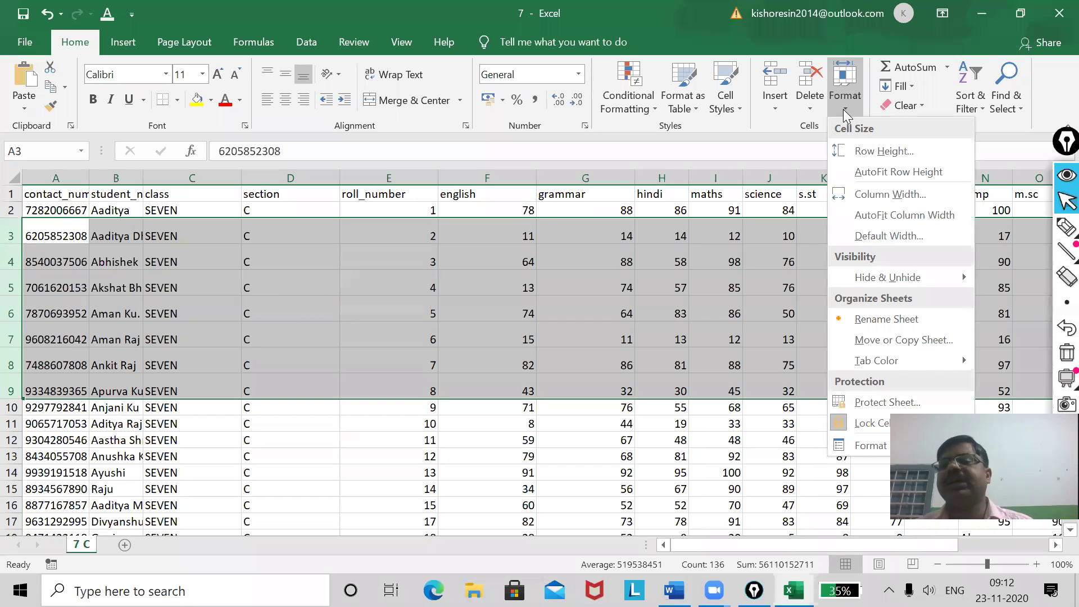
Set rows 3–9 to a row height of 30, then deselect by clicking E11.
{"action": "left_click", "coordinate": [859, 151]}
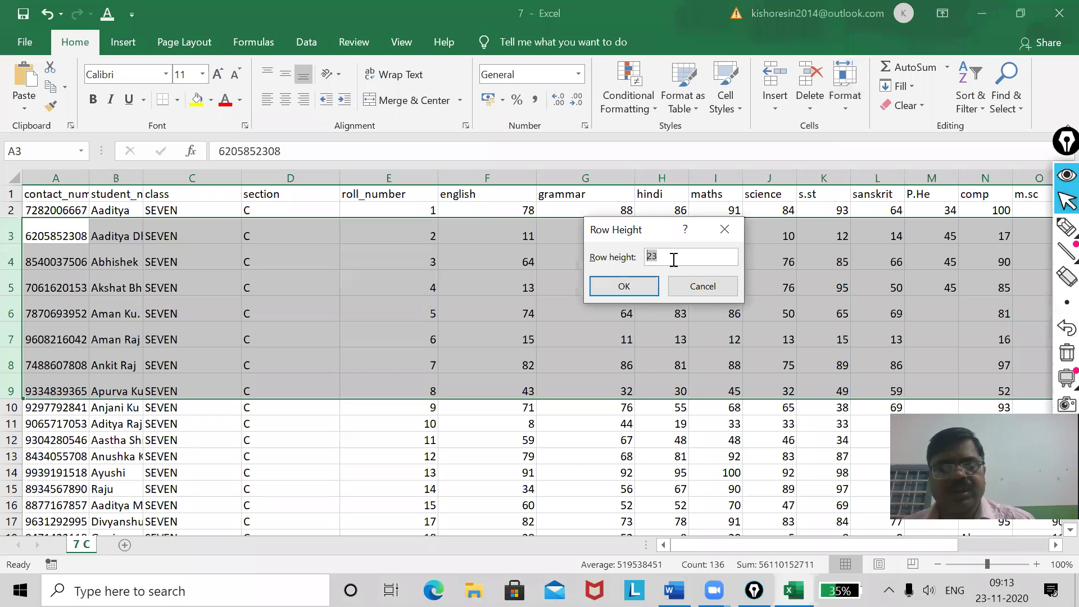
{"action": "type", "text": "30"}
{"action": "left_click", "coordinate": [625, 288]}
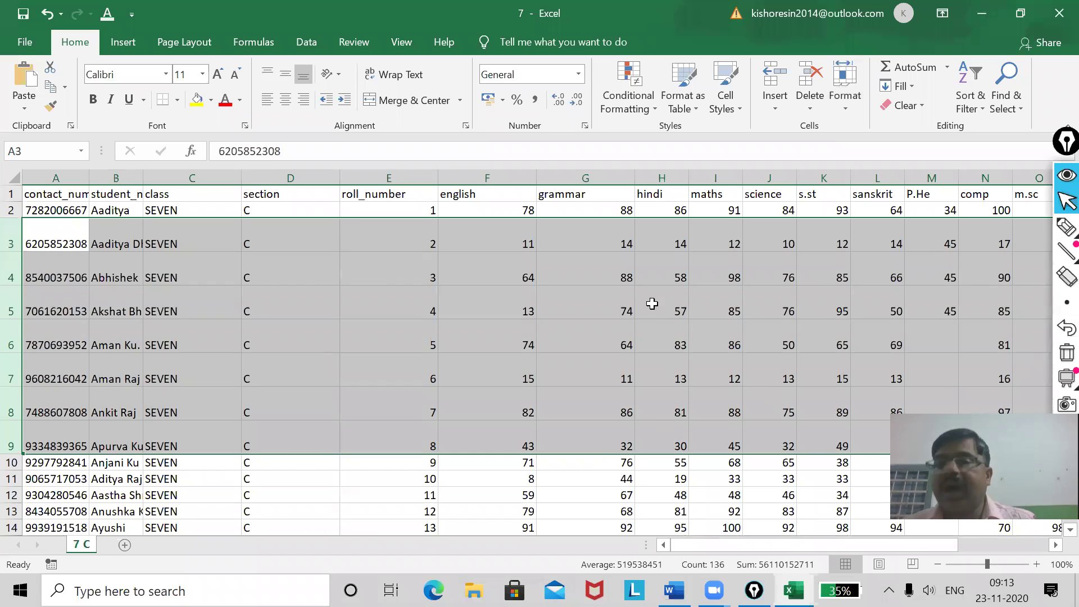
{"action": "left_click", "coordinate": [845, 107]}
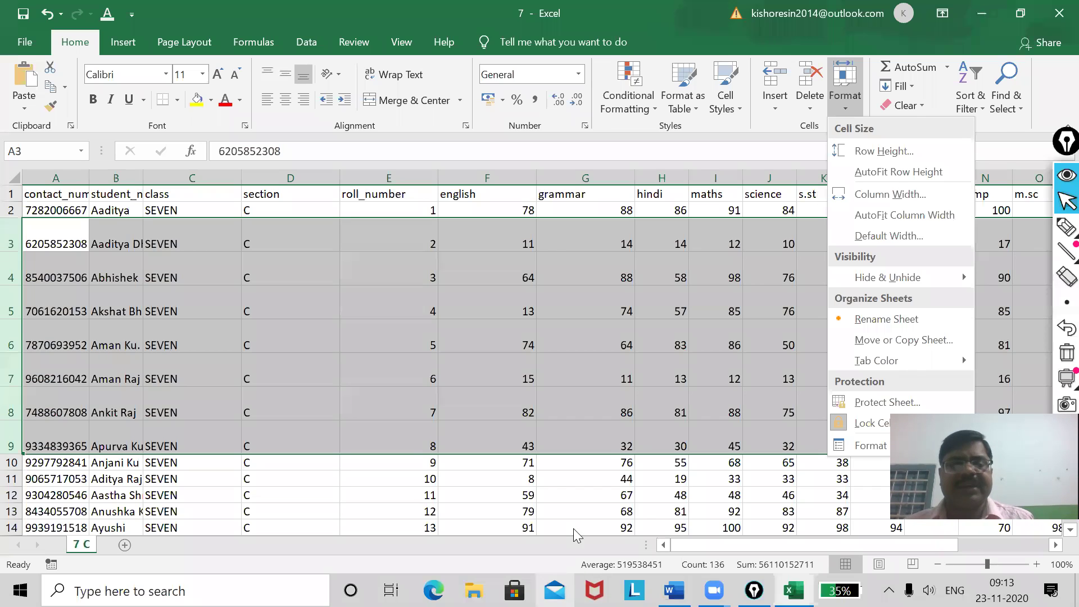
{"action": "key", "text": "Escape"}
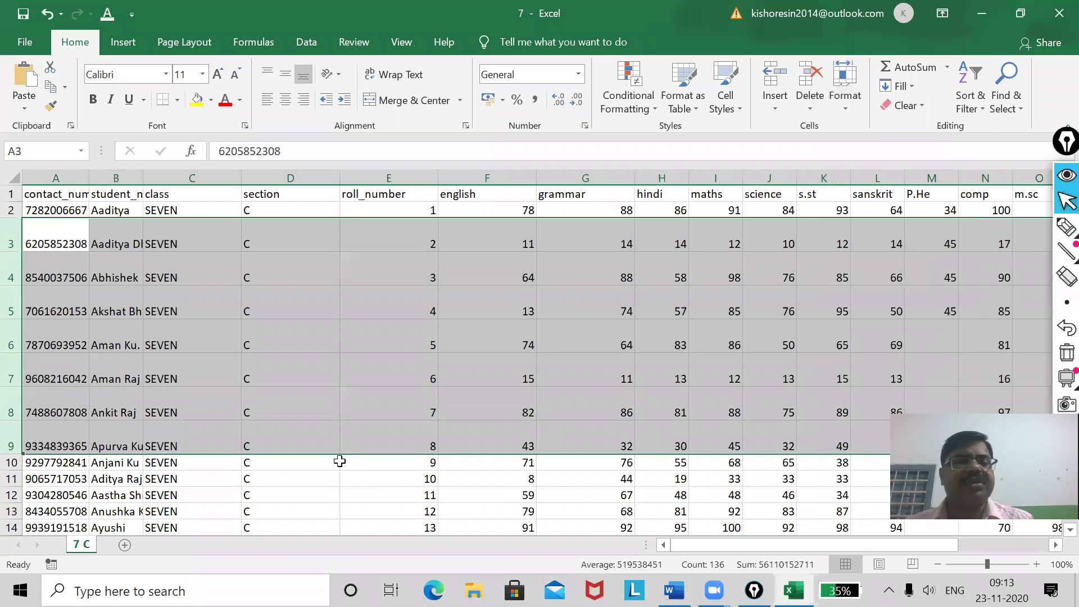
{"action": "left_click", "coordinate": [358, 479]}
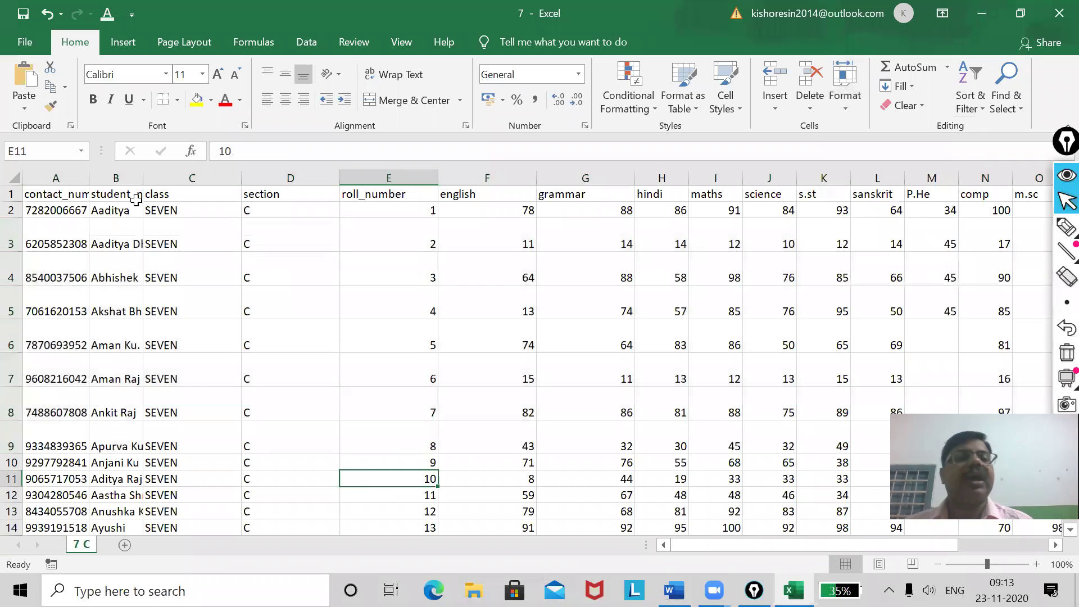
Narrow columns A, C, D and E by dragging their right header borders left.
{"action": "left_click_drag", "start_coordinate": [89, 178], "coordinate": [120, 177]}
{"action": "left_click_drag", "start_coordinate": [218, 178], "coordinate": [178, 178]}
{"action": "left_click_drag", "start_coordinate": [276, 183], "coordinate": [248, 178]}
{"action": "left_click_drag", "start_coordinate": [348, 183], "coordinate": [296, 177]}
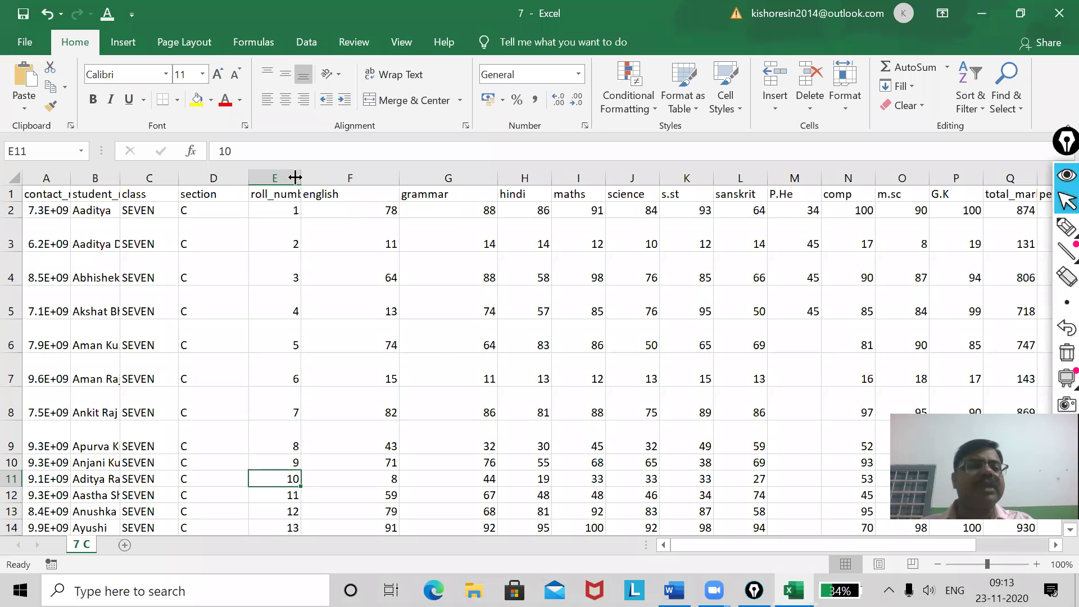
Inspect the contact number in A2 and the names in B2 and B3, then select the whole sheet.
{"action": "left_click", "coordinate": [33, 211]}
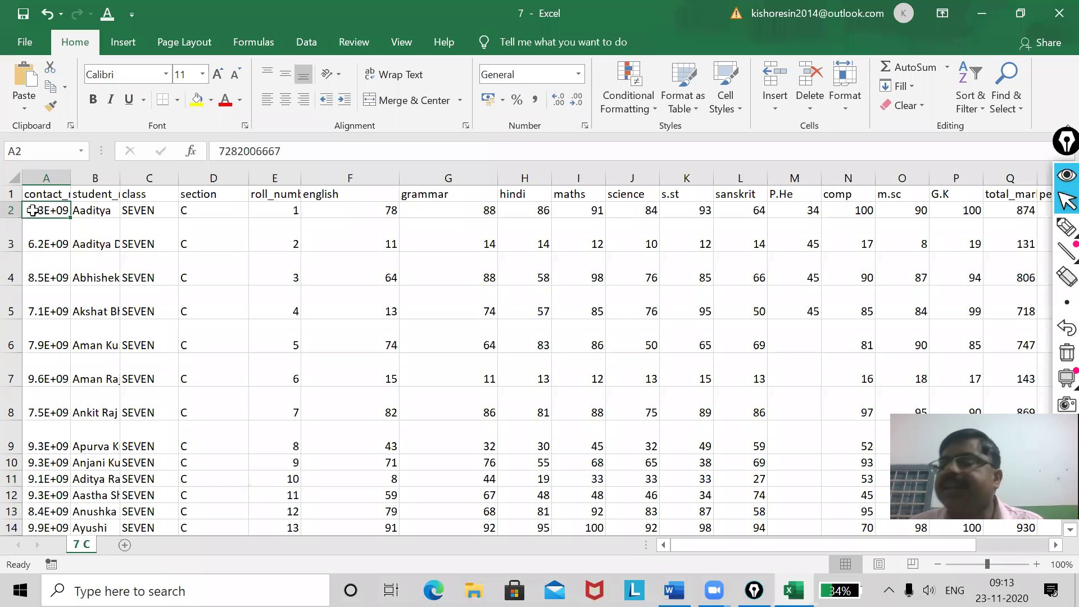
{"action": "left_click", "coordinate": [97, 211]}
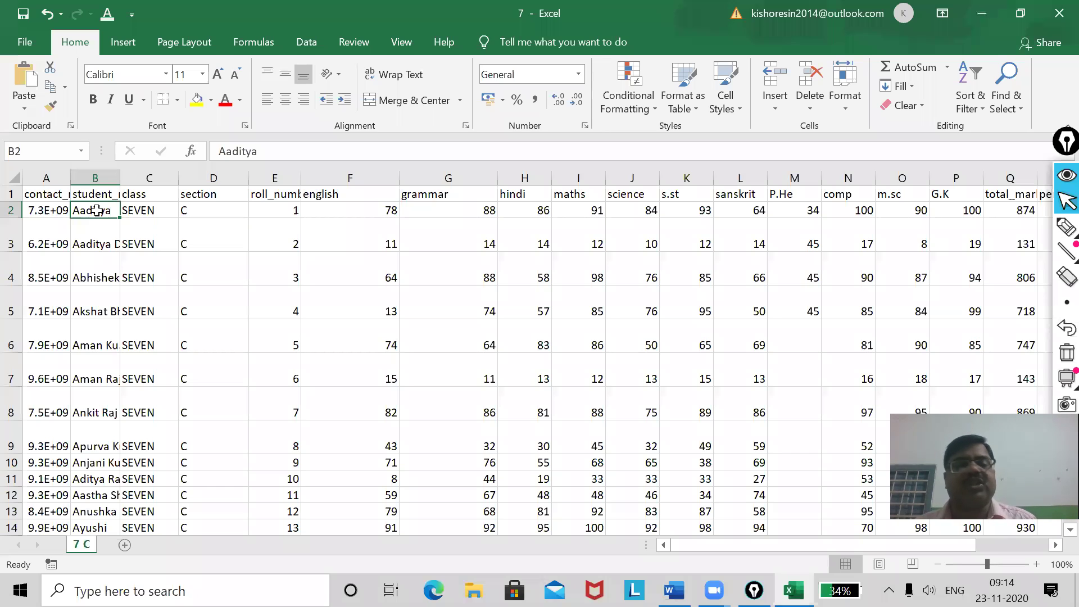
{"action": "left_click", "coordinate": [88, 241]}
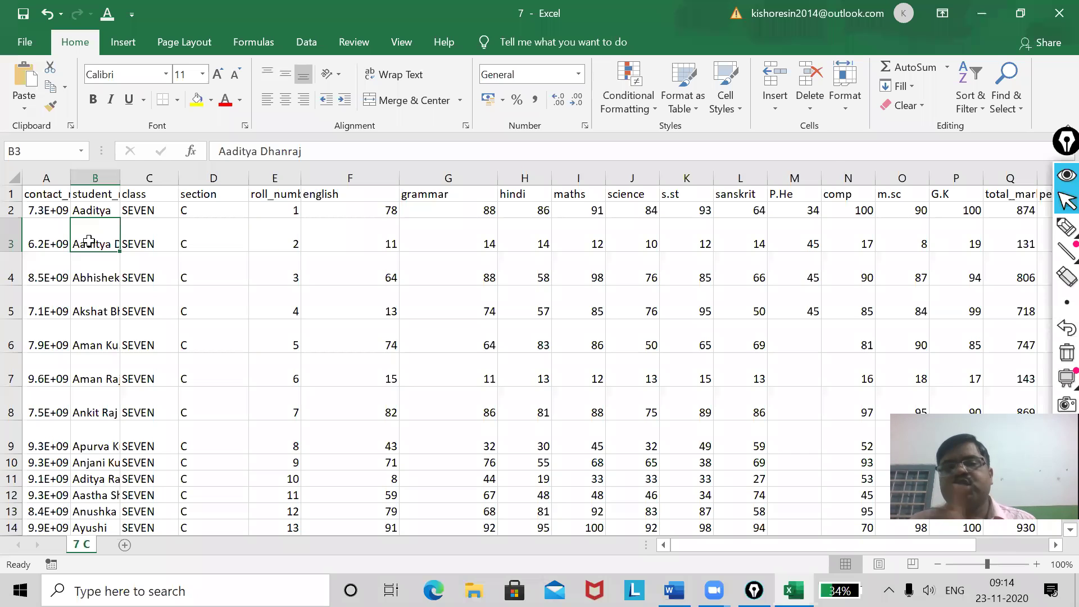
{"action": "left_click", "coordinate": [312, 151]}
{"action": "left_click_drag", "start_coordinate": [312, 150], "coordinate": [208, 151]}
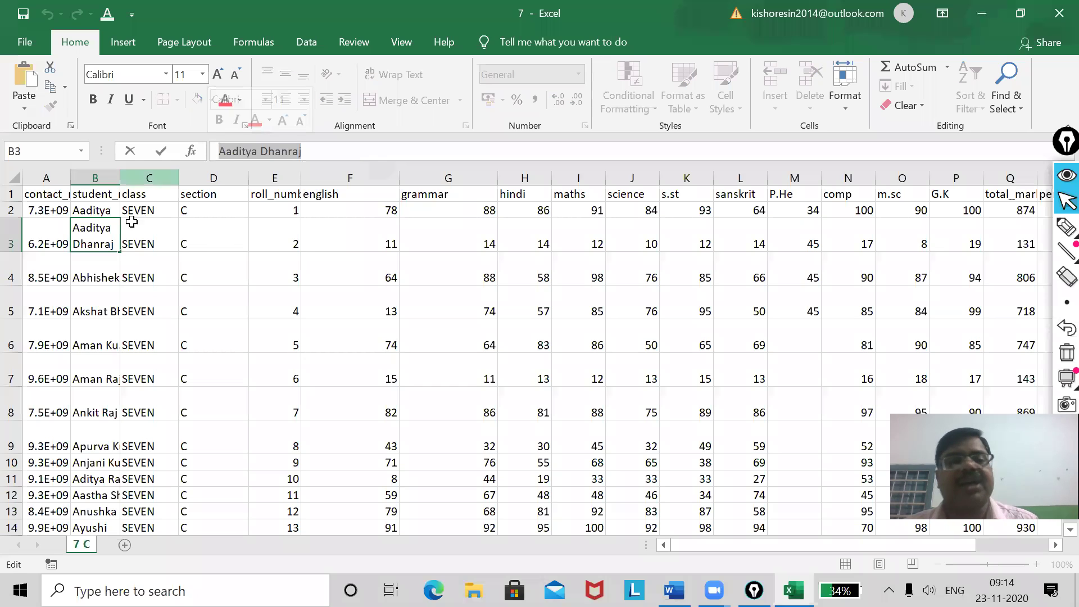
{"action": "left_click", "coordinate": [85, 264]}
{"action": "left_click", "coordinate": [85, 243]}
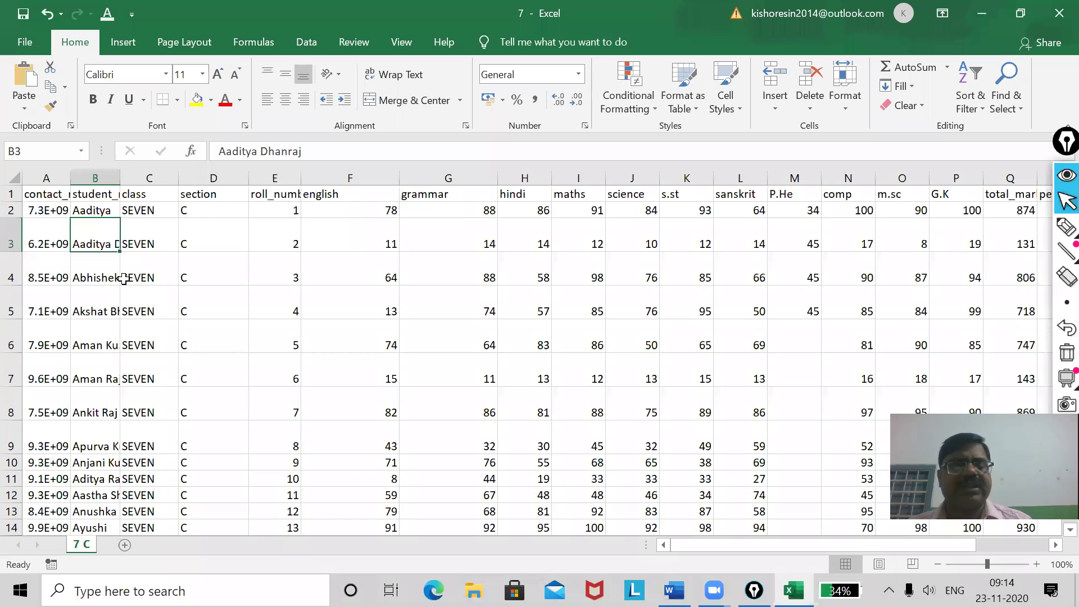
{"action": "key", "text": "ctrl+a"}
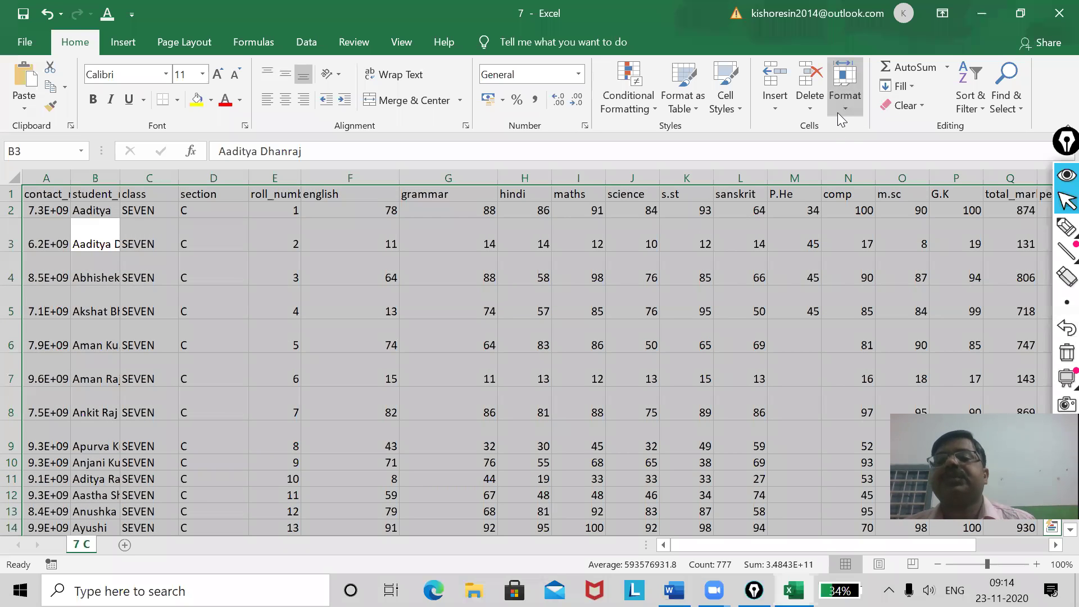
AutoFit every column's width to its contents, then narrow columns A and B again.
{"action": "left_click", "coordinate": [841, 109]}
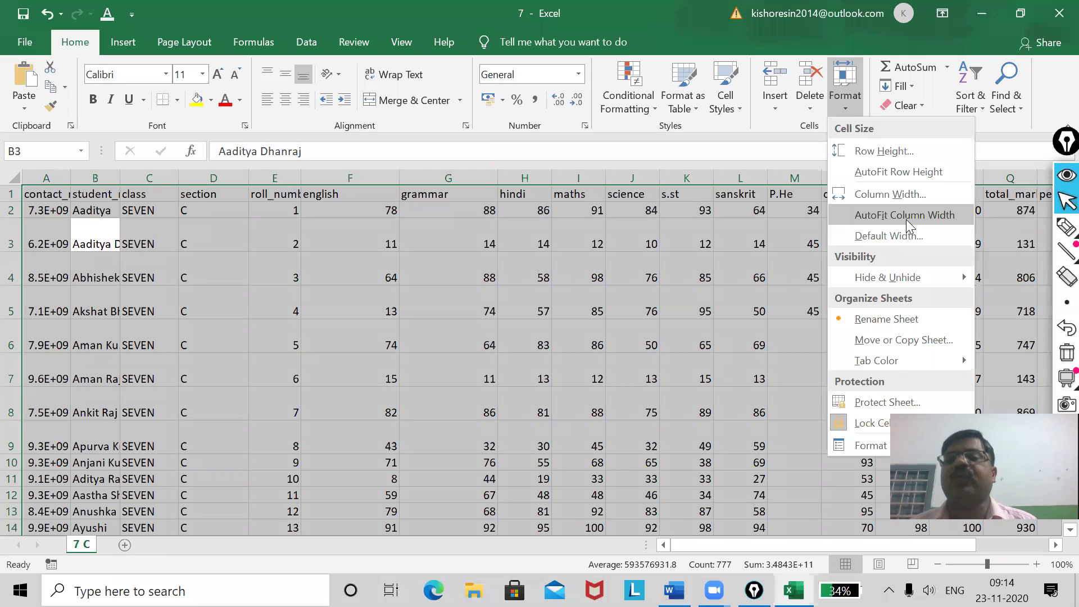
{"action": "left_click", "coordinate": [906, 215]}
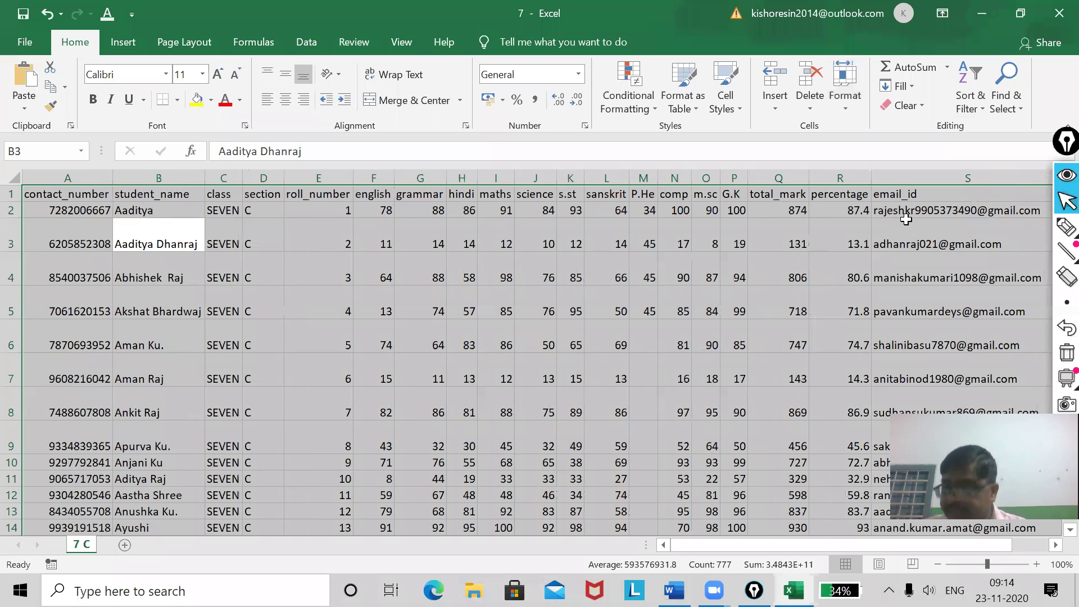
{"action": "left_click", "coordinate": [707, 355]}
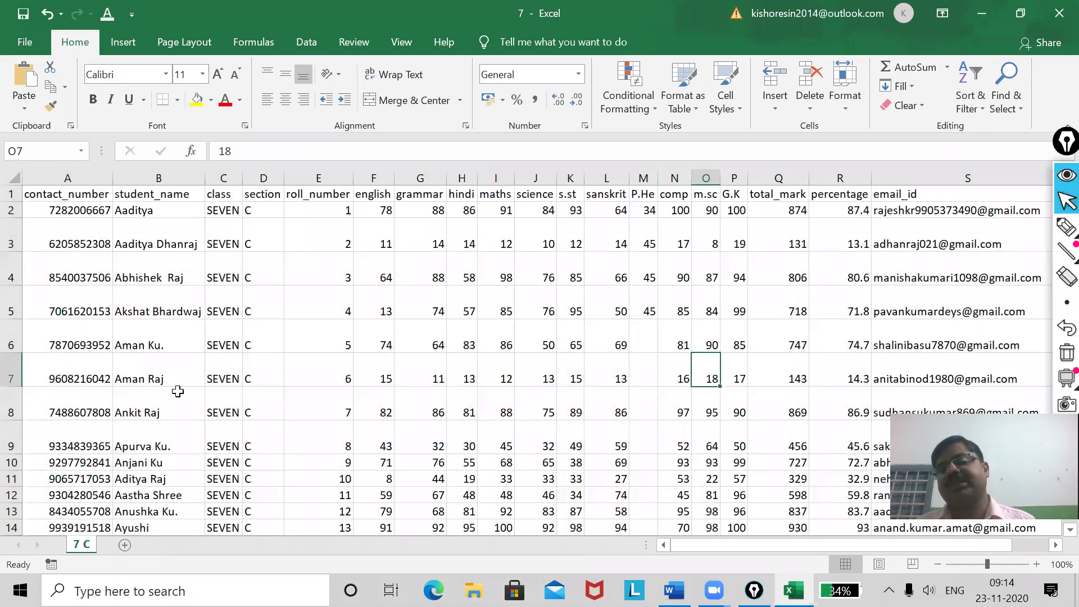
{"action": "left_click_drag", "start_coordinate": [112, 179], "coordinate": [81, 180]}
{"action": "left_click_drag", "start_coordinate": [173, 180], "coordinate": [130, 180]}
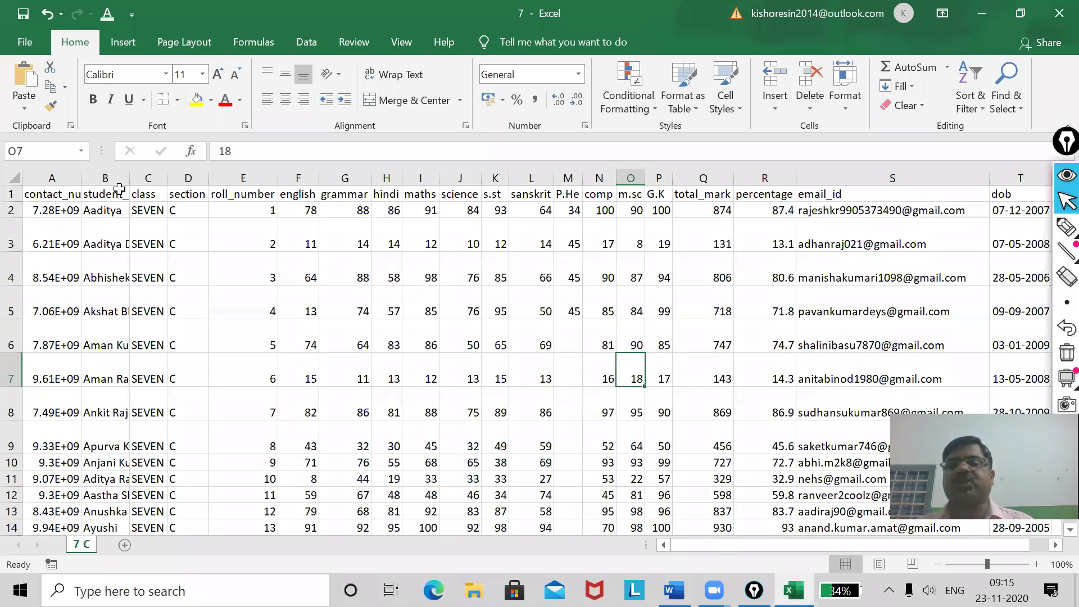
Glance at the Hide & Unhide options without choosing any, then select row headers 2 through 6.
{"action": "left_click", "coordinate": [845, 104]}
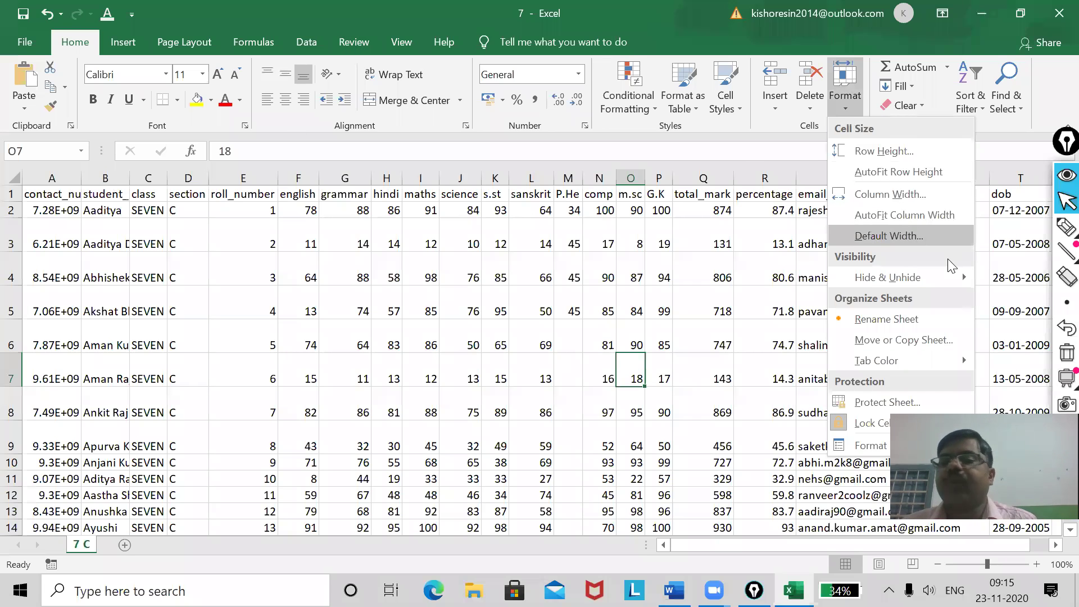
{"action": "mouse_move", "coordinate": [928, 282]}
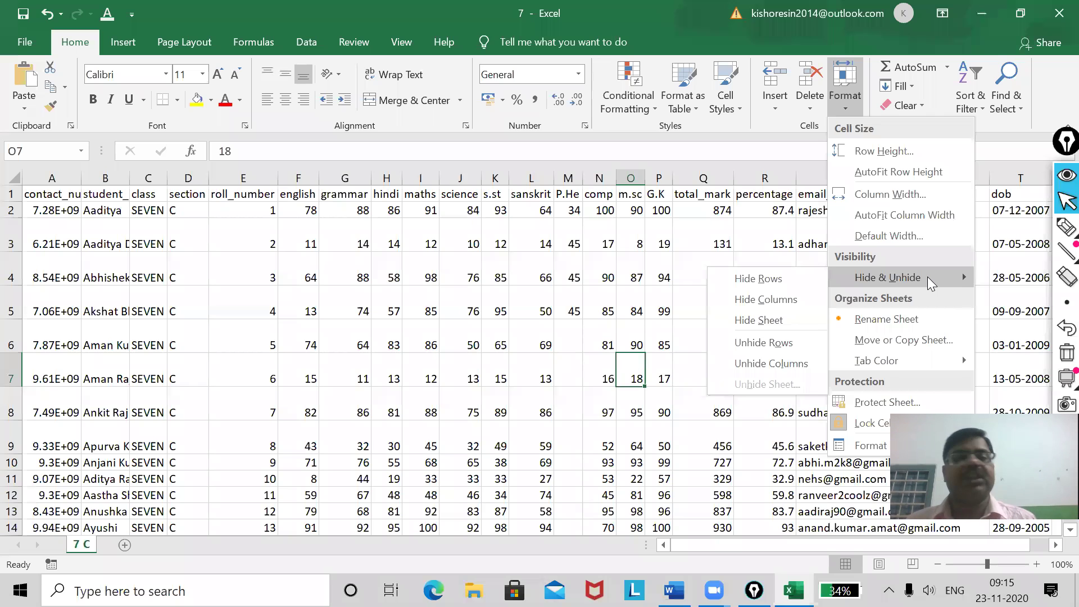
{"action": "left_click", "coordinate": [331, 328]}
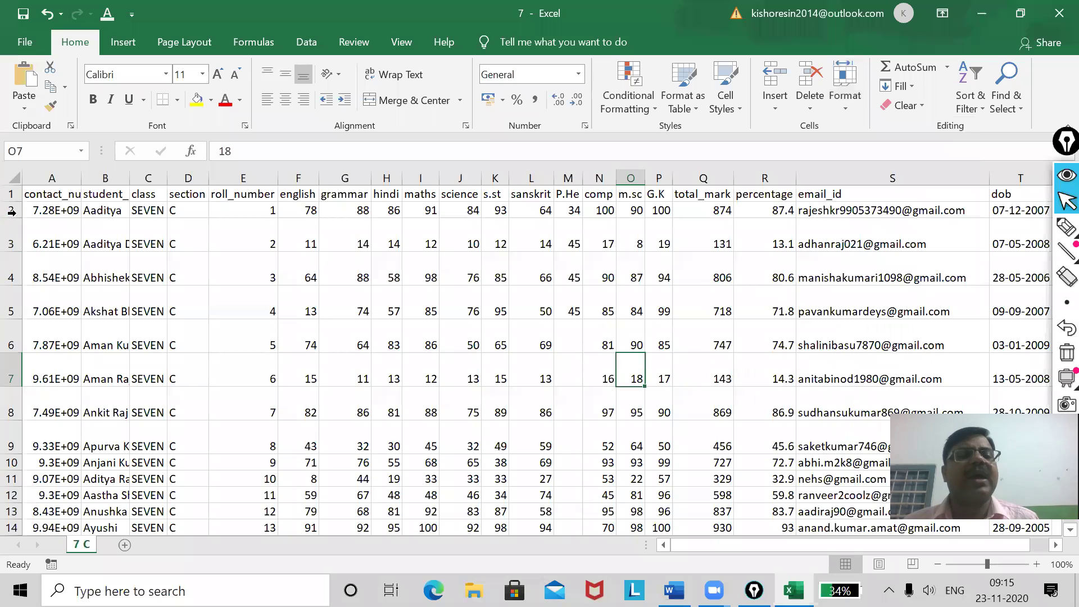
{"action": "left_click_drag", "start_coordinate": [11, 210], "coordinate": [7, 345]}
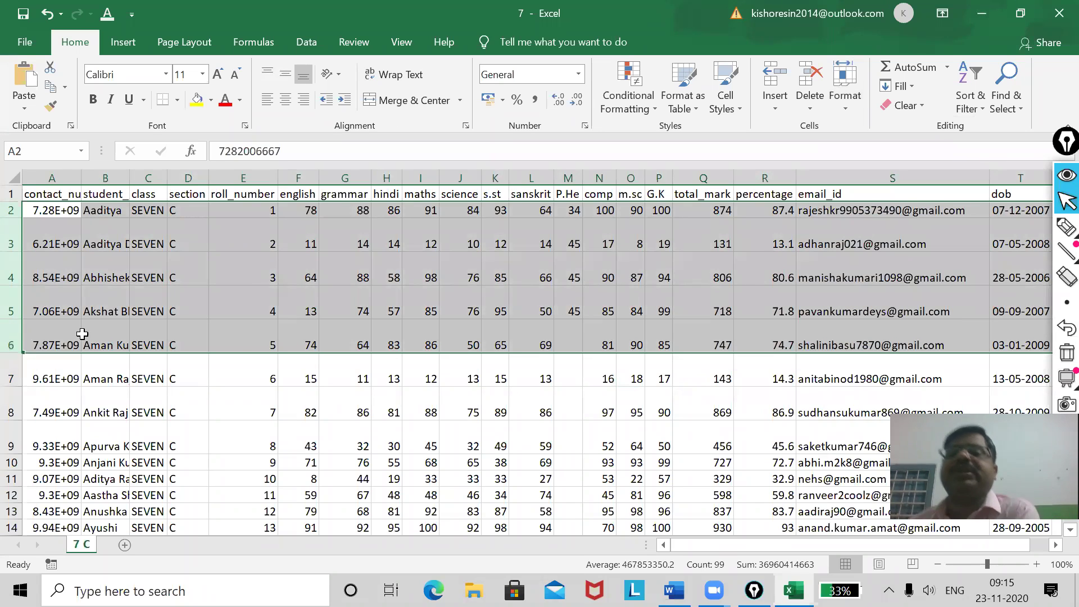
Hide rows 2–6 so the header row sits directly above row 7.
{"action": "left_click", "coordinate": [850, 107]}
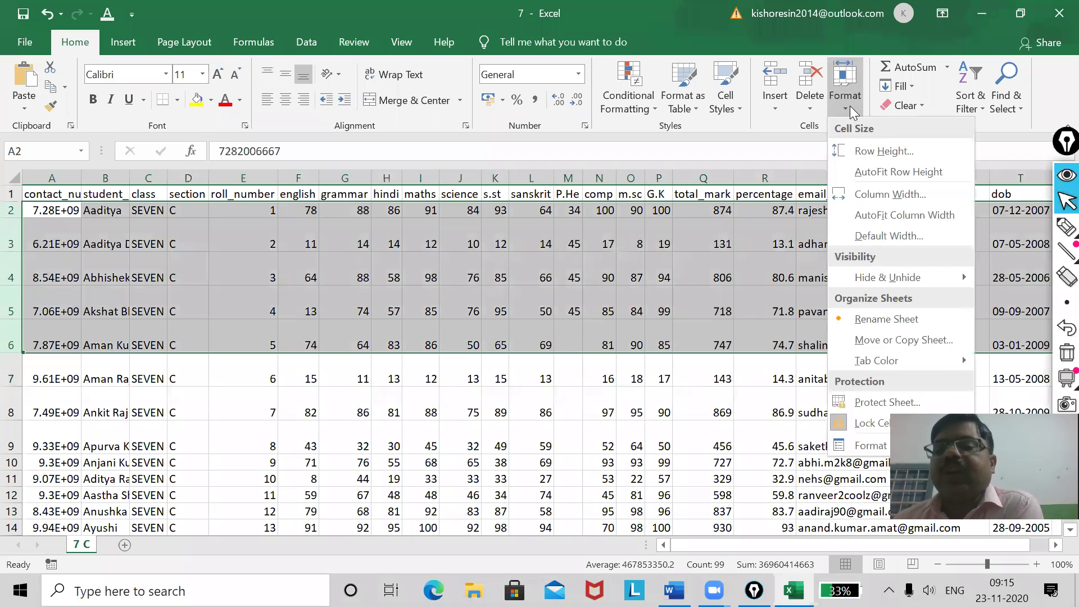
{"action": "mouse_move", "coordinate": [884, 281]}
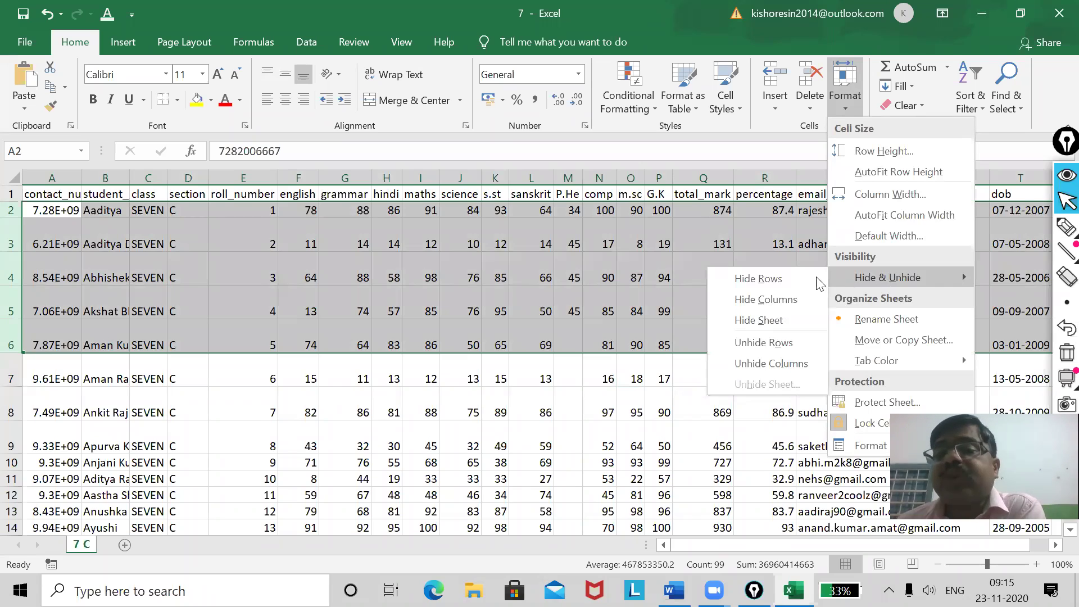
{"action": "left_click", "coordinate": [783, 276]}
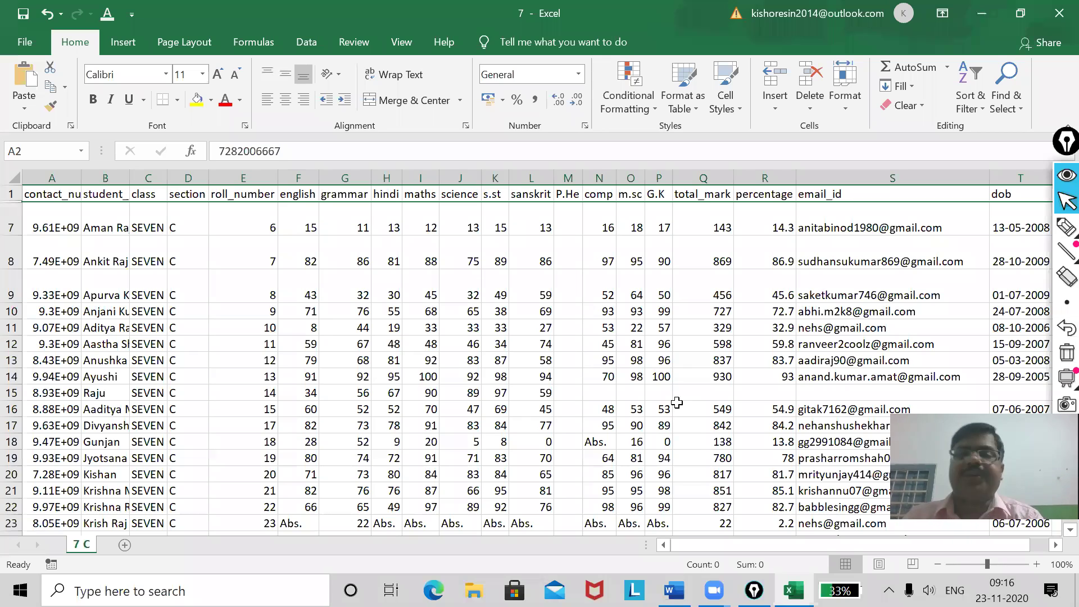
Unhide rows 2 to 6 again, then select the whole class column C.
{"action": "left_click", "coordinate": [844, 105]}
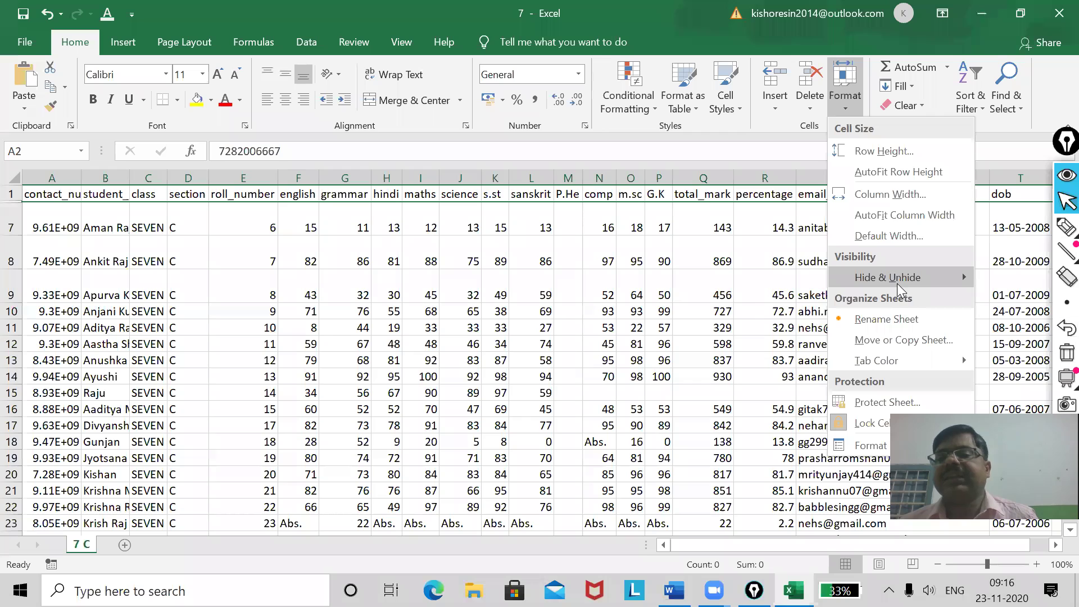
{"action": "mouse_move", "coordinate": [897, 280]}
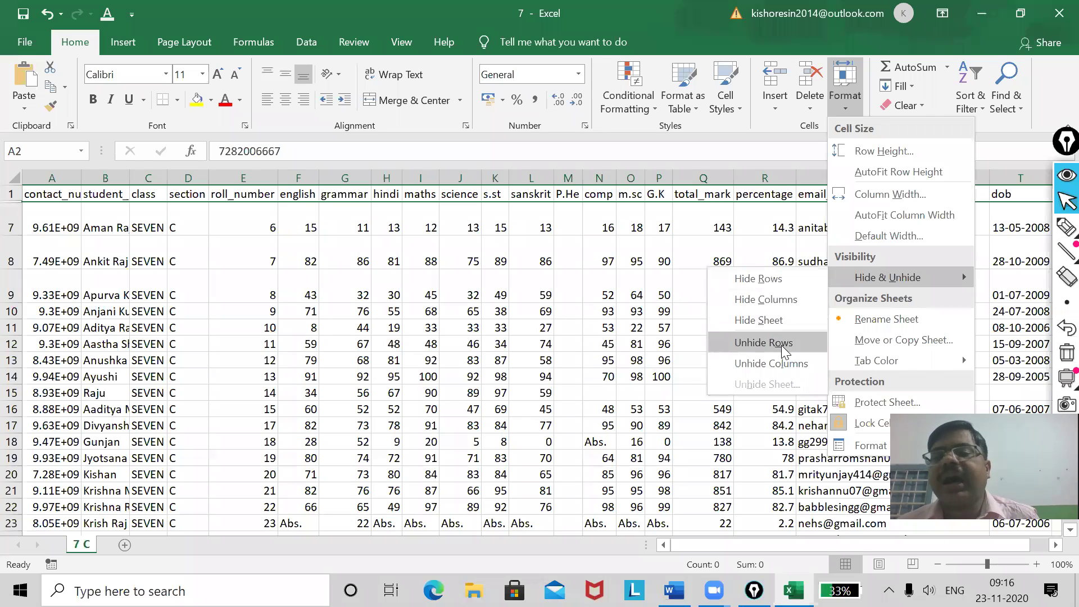
{"action": "left_click", "coordinate": [751, 343]}
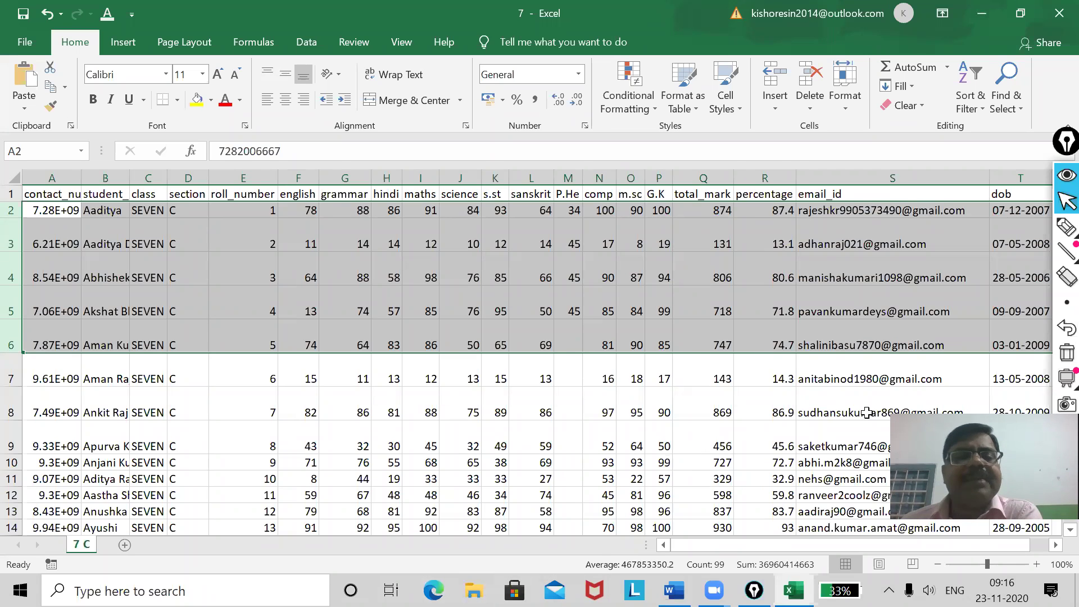
{"action": "left_click", "coordinate": [339, 426]}
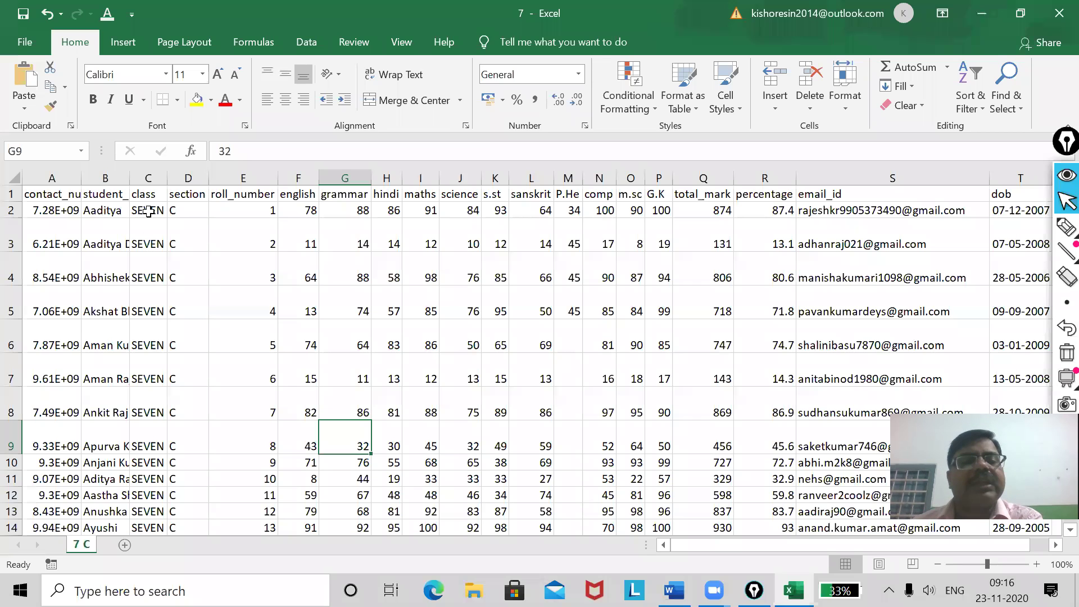
{"action": "left_click", "coordinate": [149, 176]}
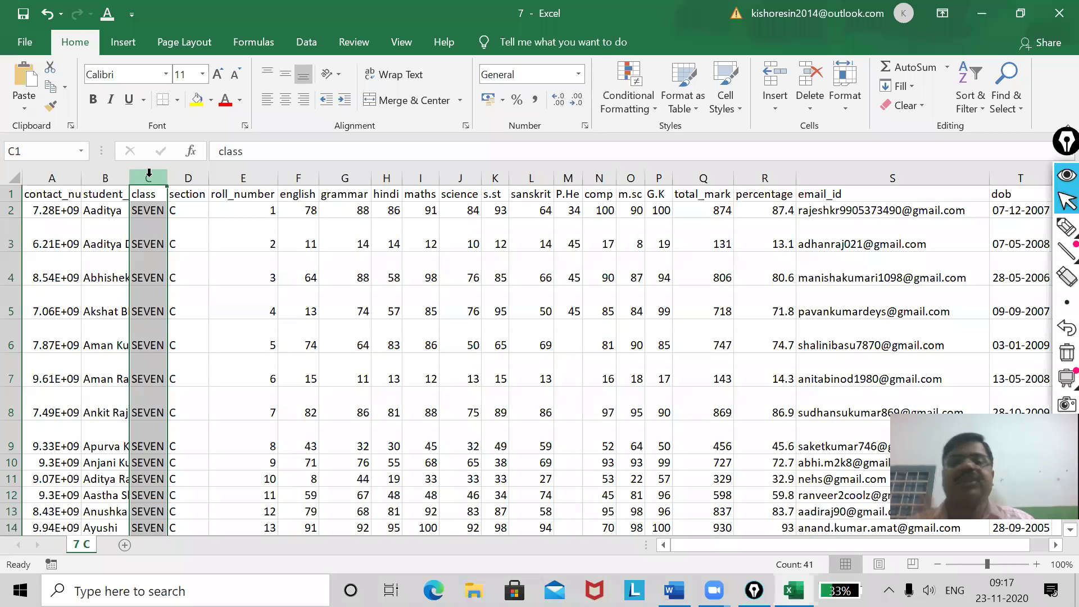
Select the class, section, email_id and dob columns, then clear that selection.
{"action": "left_click_drag", "start_coordinate": [149, 174], "coordinate": [180, 171]}
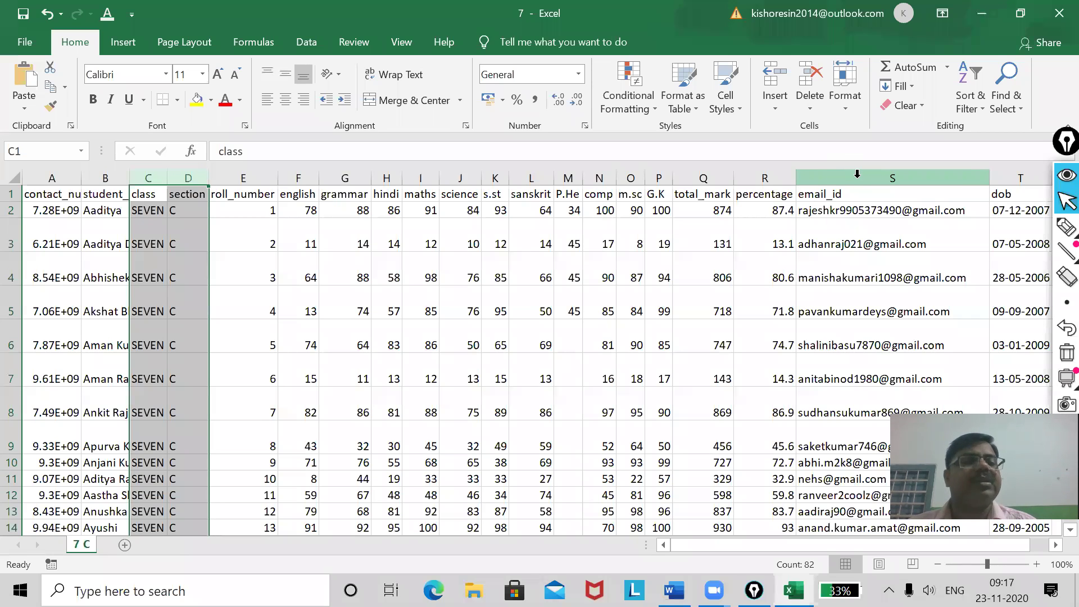
{"action": "left_click_drag", "start_coordinate": [858, 175], "coordinate": [1010, 170]}
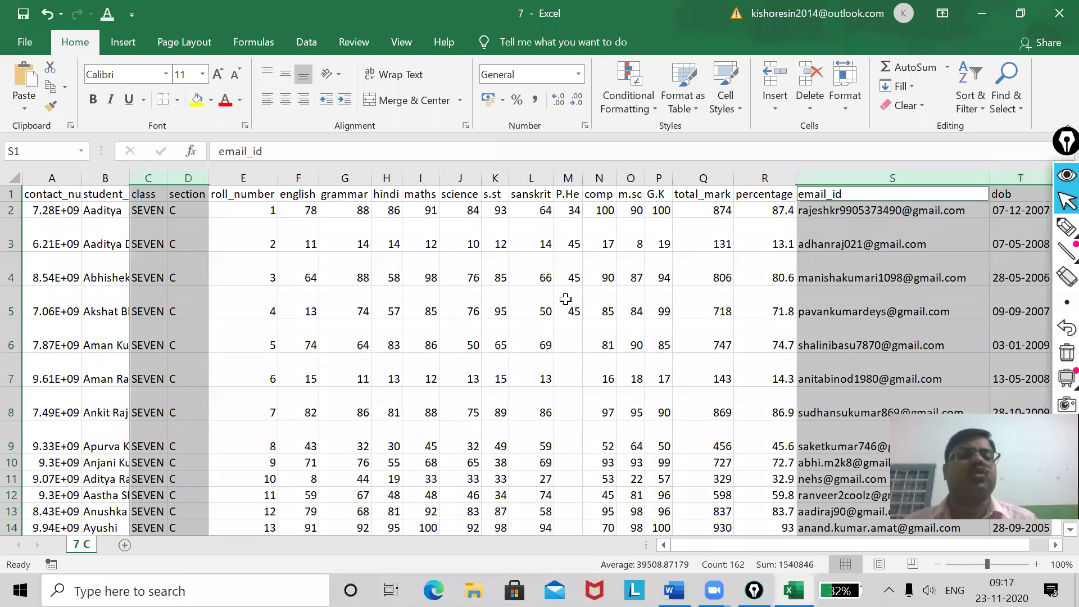
{"action": "left_click", "coordinate": [432, 307]}
Widen column B for full student names, plus the roll_number, english, hindi and science columns.
{"action": "left_click_drag", "start_coordinate": [127, 182], "coordinate": [331, 181]}
{"action": "left_click_drag", "start_coordinate": [403, 185], "coordinate": [683, 180]}
{"action": "left_click_drag", "start_coordinate": [762, 180], "coordinate": [812, 177]}
{"action": "left_click_drag", "start_coordinate": [883, 177], "coordinate": [882, 178]}
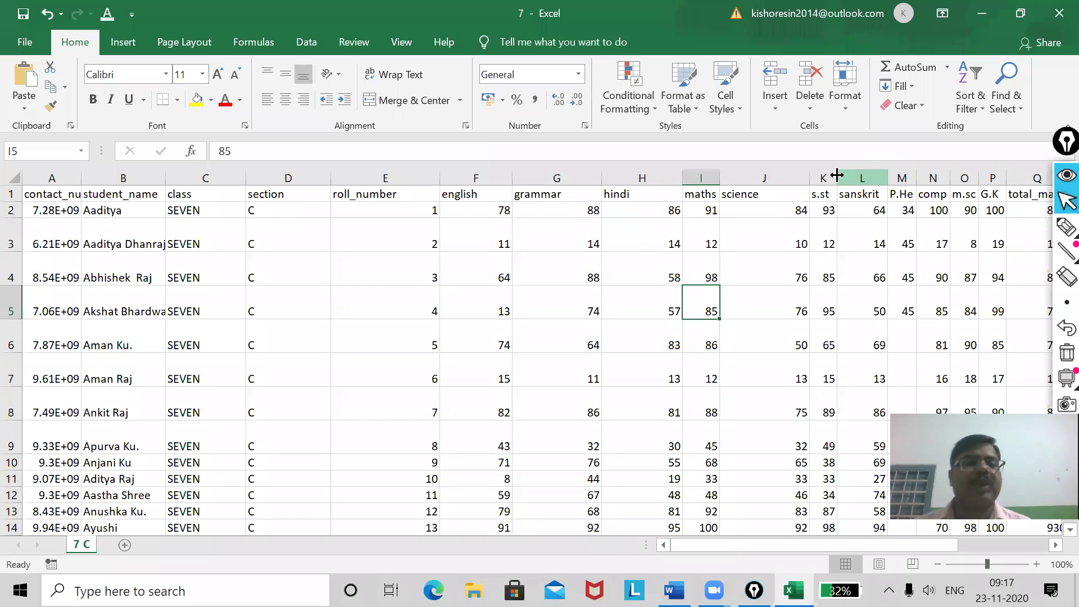
Select the class, section and contact_number columns together and bring up the Format options.
{"action": "left_click", "coordinate": [206, 178]}
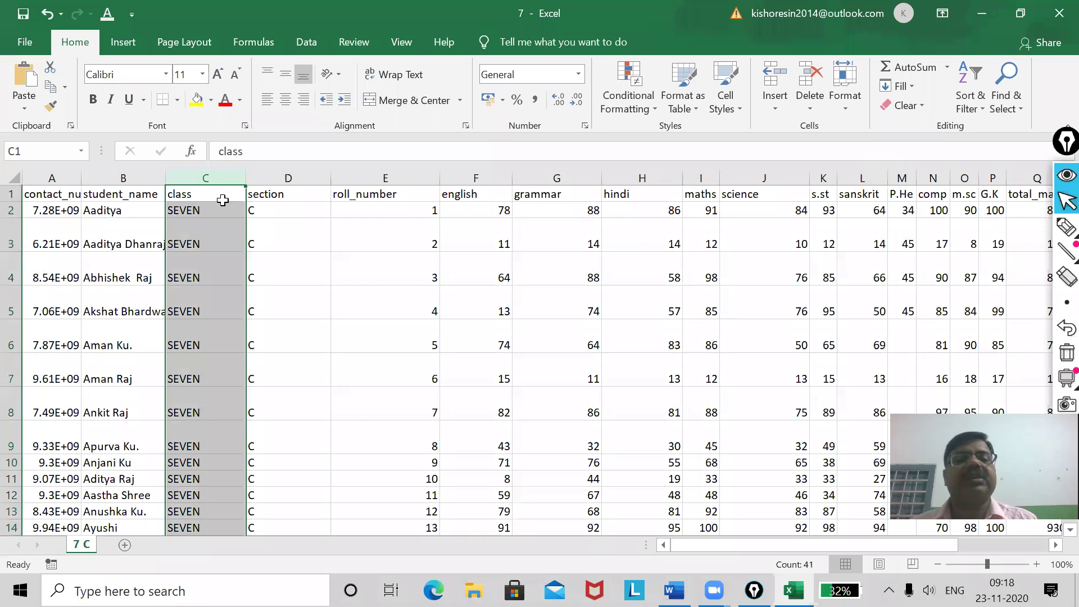
{"action": "left_click", "coordinate": [290, 178], "text": "ctrl"}
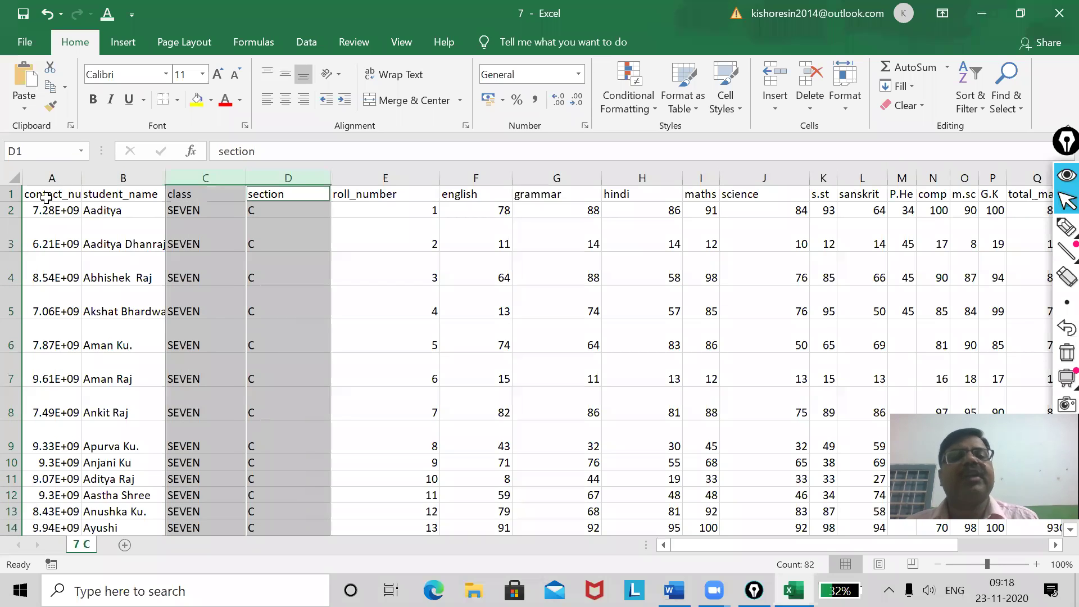
{"action": "left_click", "coordinate": [51, 177], "text": "ctrl"}
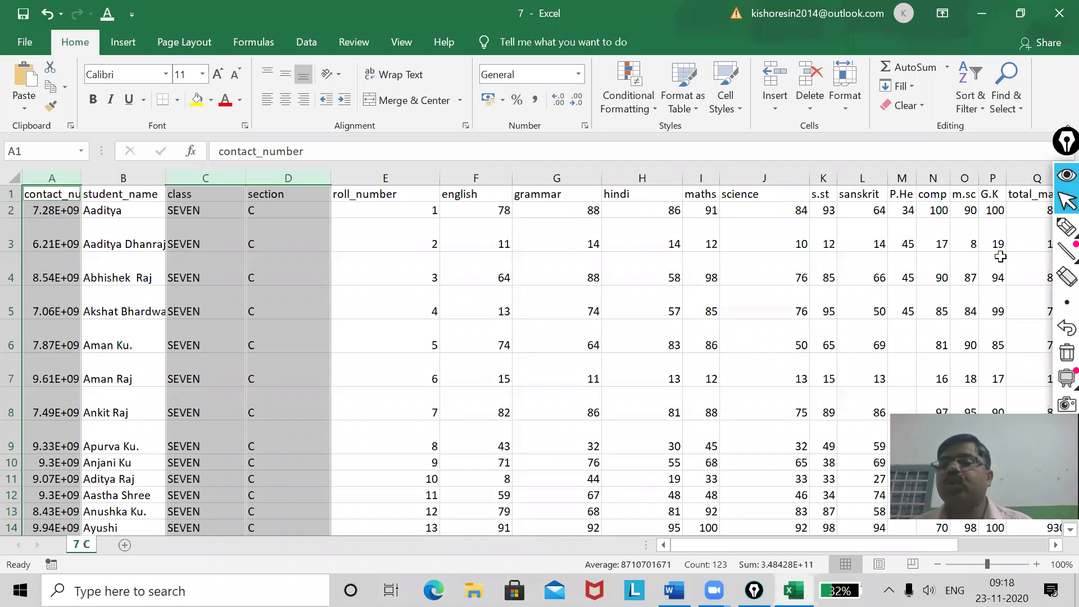
{"action": "left_click", "coordinate": [845, 107]}
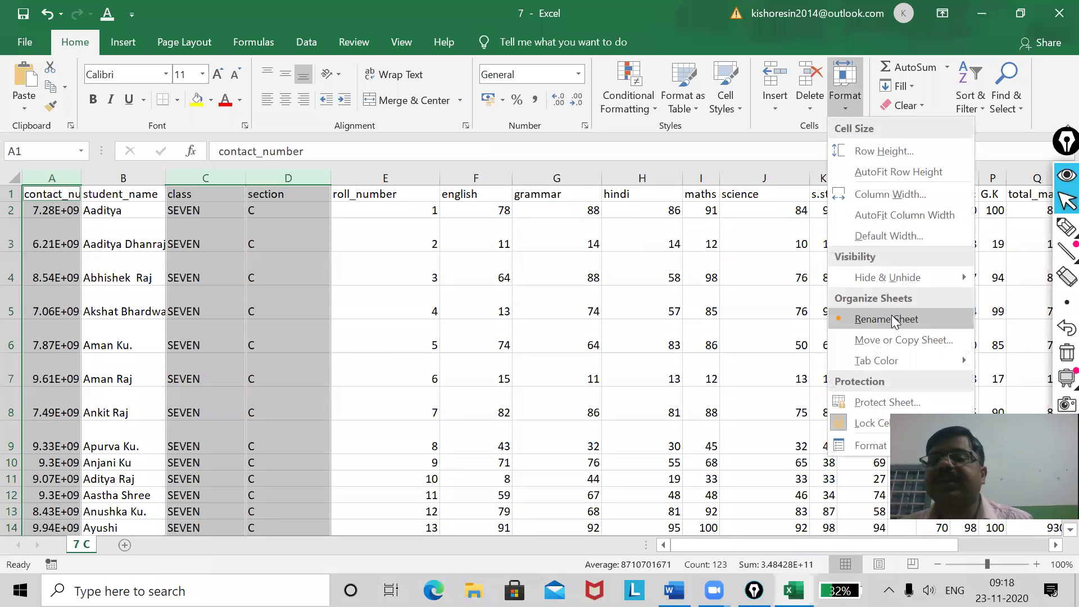
Hide the selected contact_number, class and section columns (A, C, D).
{"action": "mouse_move", "coordinate": [898, 276]}
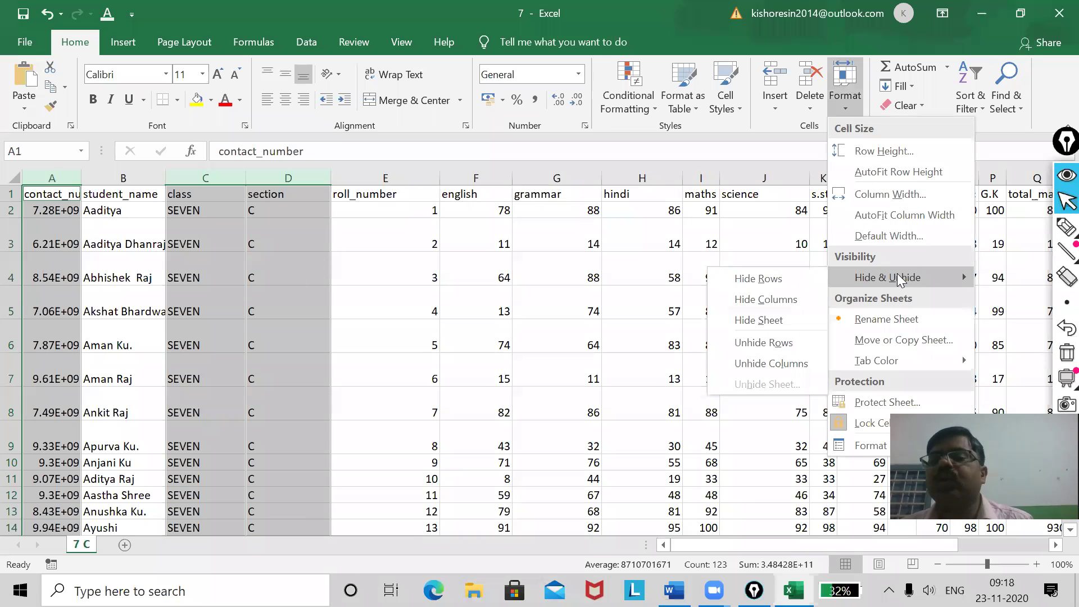
{"action": "left_click", "coordinate": [774, 301]}
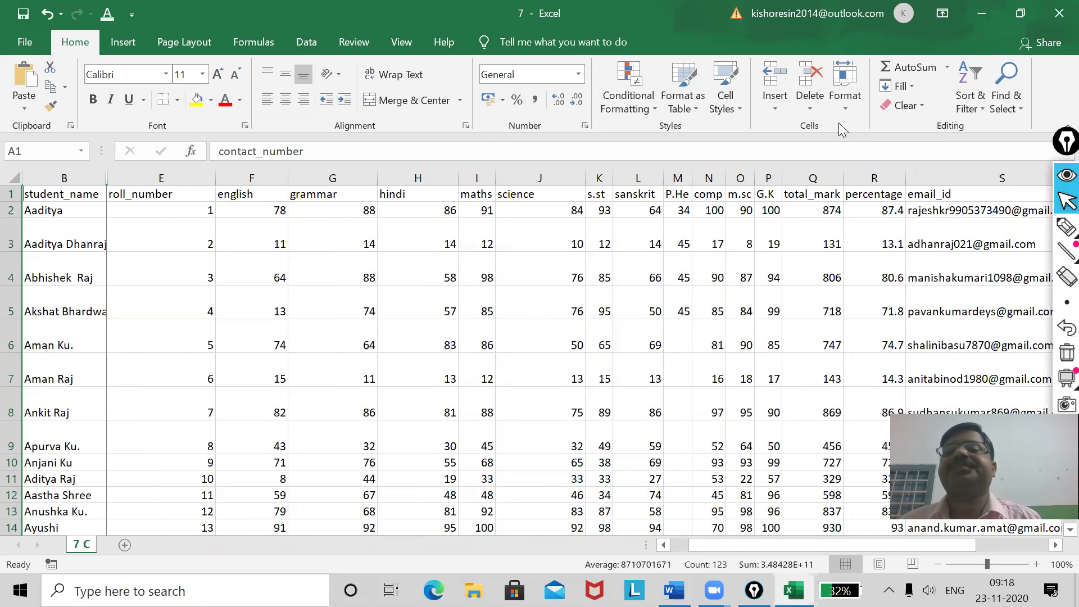
{"action": "left_click", "coordinate": [842, 101]}
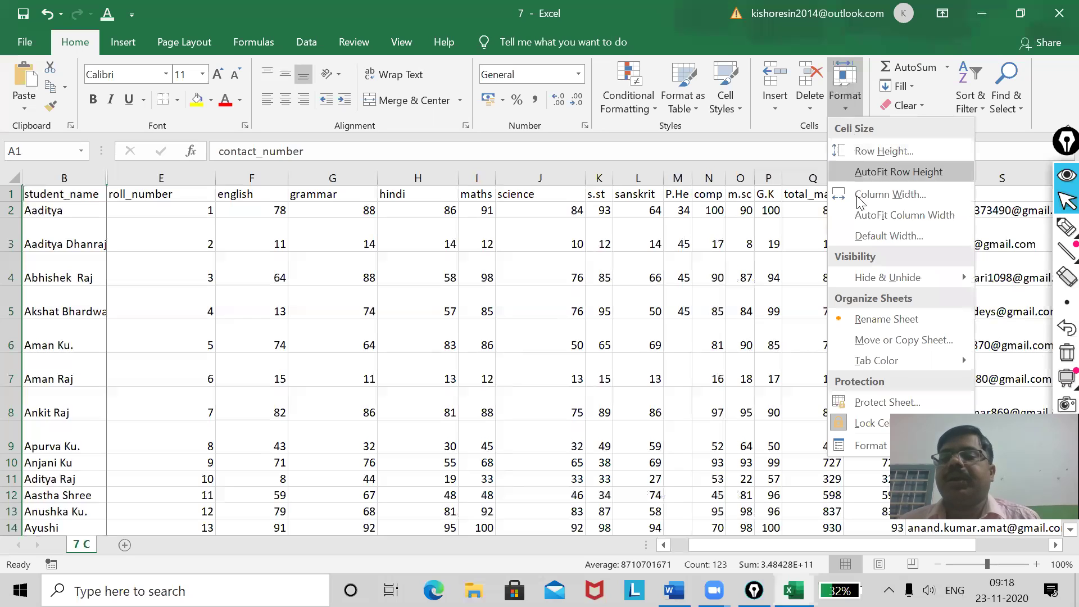
Circle the 7 C sheet tab with an on-screen highlighter, then erase the annotation.
{"action": "left_click", "coordinate": [890, 320]}
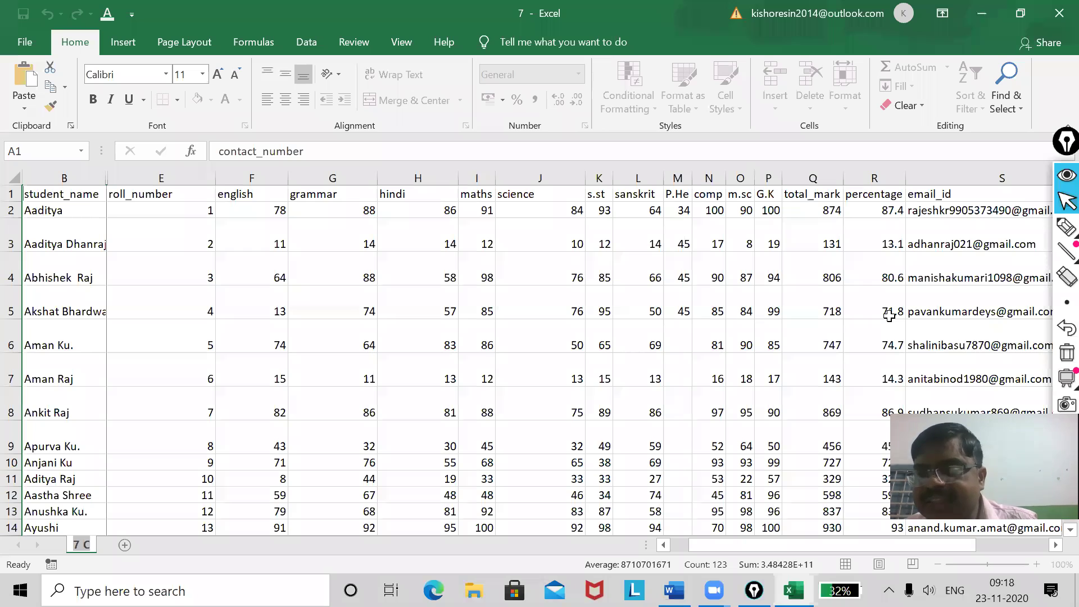
{"action": "mouse_move", "coordinate": [1066, 228]}
{"action": "left_click", "coordinate": [998, 228]}
{"action": "mouse_move", "coordinate": [97, 536]}
{"action": "left_mouse_down"}
{"action": "mouse_move", "coordinate": [69, 536]}
{"action": "mouse_move", "coordinate": [101, 562]}
{"action": "mouse_move", "coordinate": [81, 536]}
{"action": "mouse_move", "coordinate": [56, 556]}
{"action": "mouse_move", "coordinate": [100, 567]}
{"action": "mouse_move", "coordinate": [83, 543]}
{"action": "left_mouse_up"}
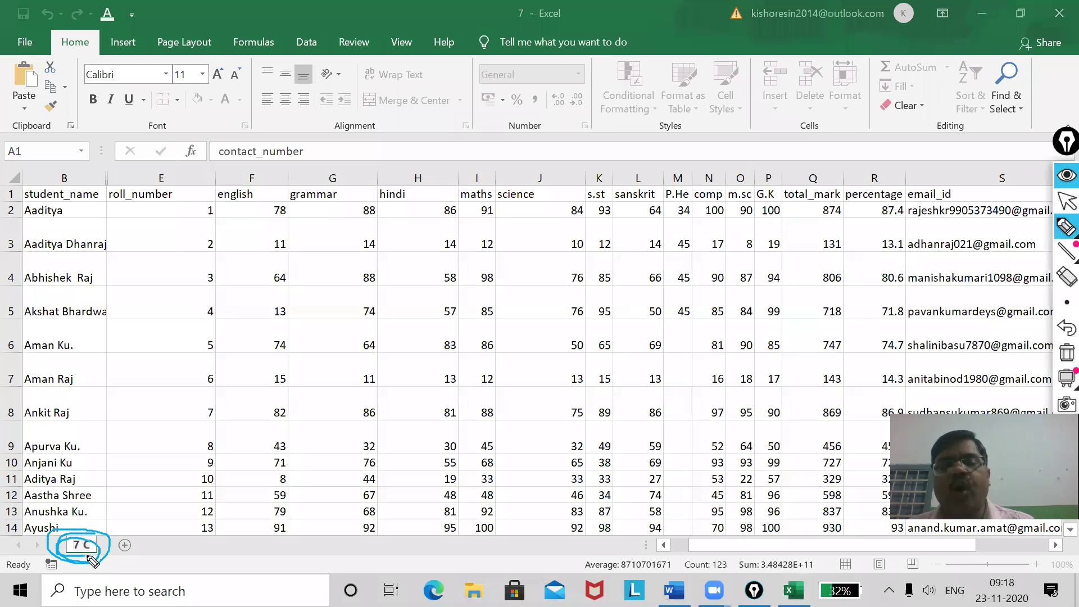
{"action": "left_click", "coordinate": [1061, 354]}
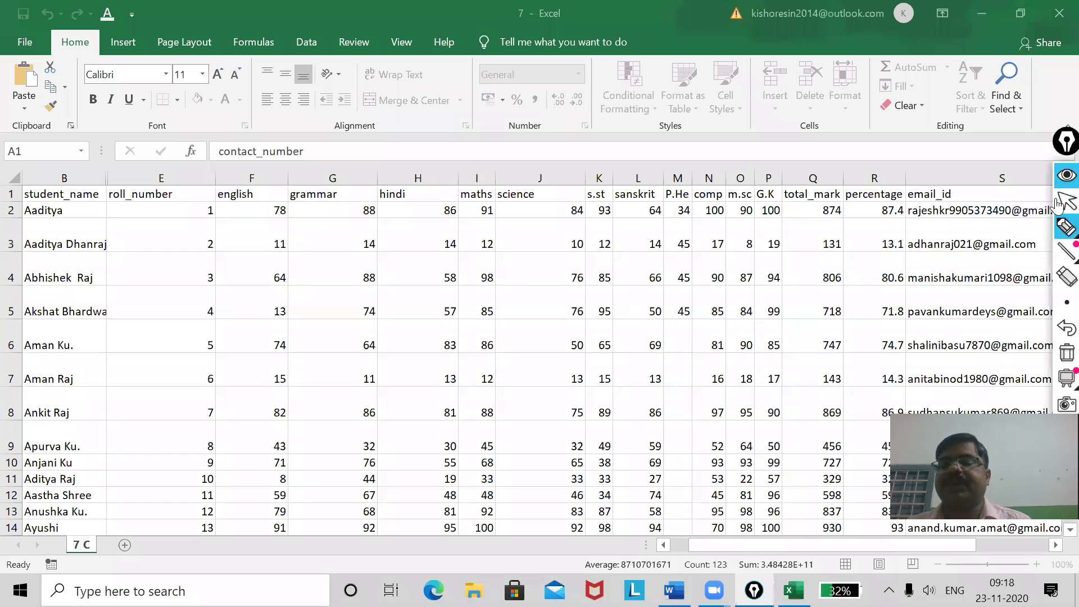
{"action": "mouse_move", "coordinate": [1064, 230]}
{"action": "left_click", "coordinate": [1018, 237]}
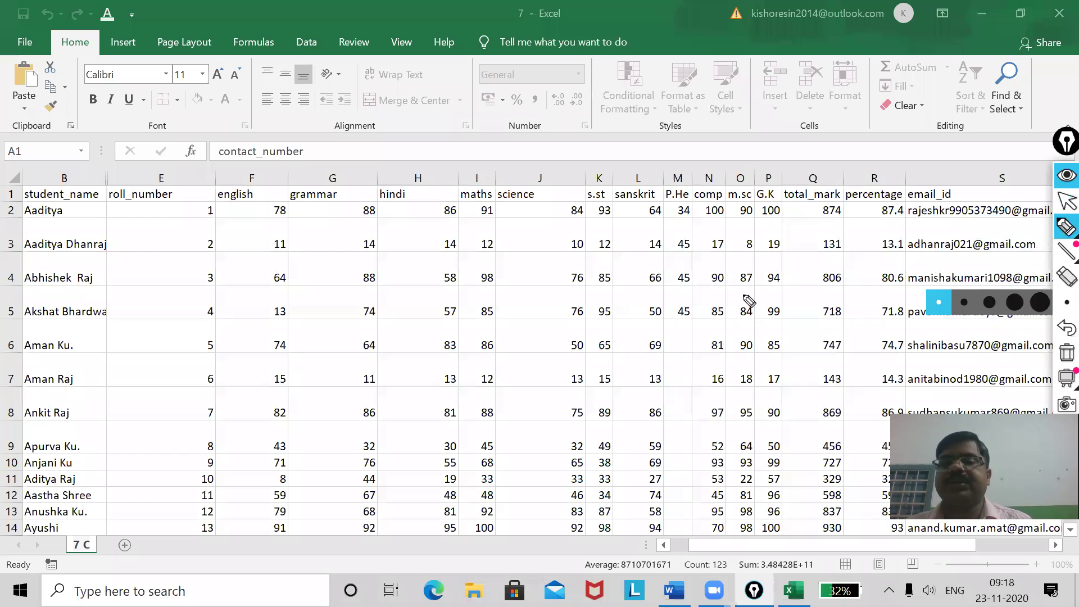
{"action": "left_click", "coordinate": [1067, 201]}
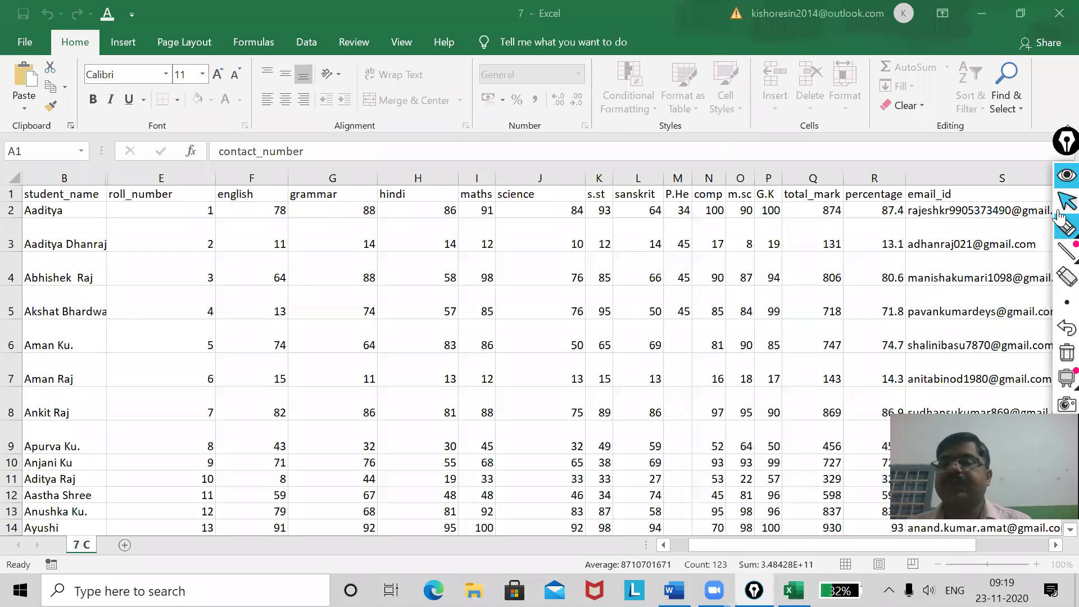
{"action": "left_click", "coordinate": [235, 339]}
Rename the 7 C worksheet tab to seven_C.
{"action": "left_click", "coordinate": [847, 108]}
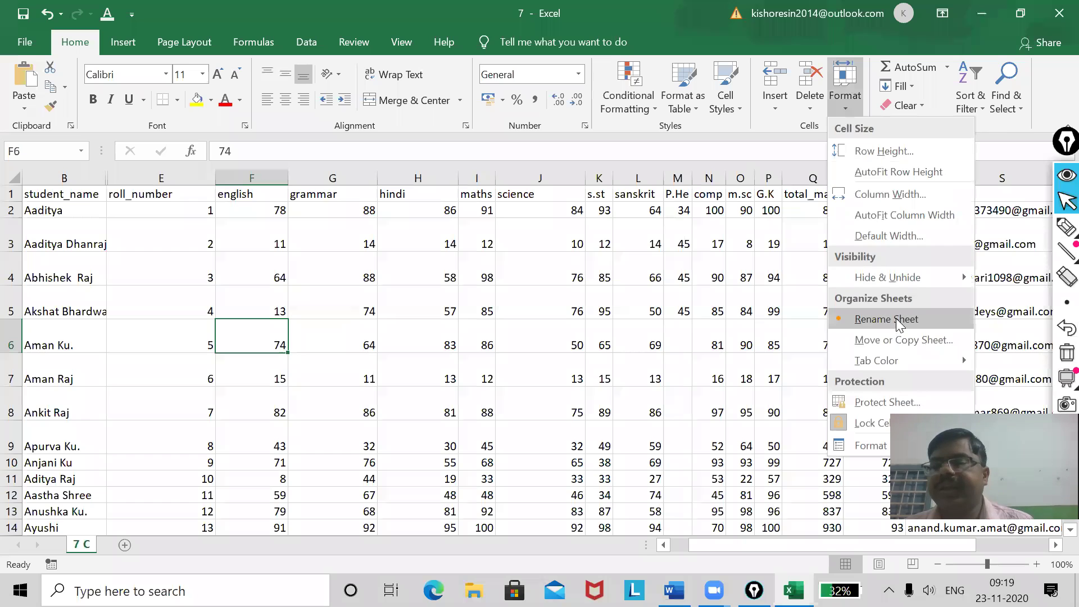
{"action": "left_click", "coordinate": [896, 320]}
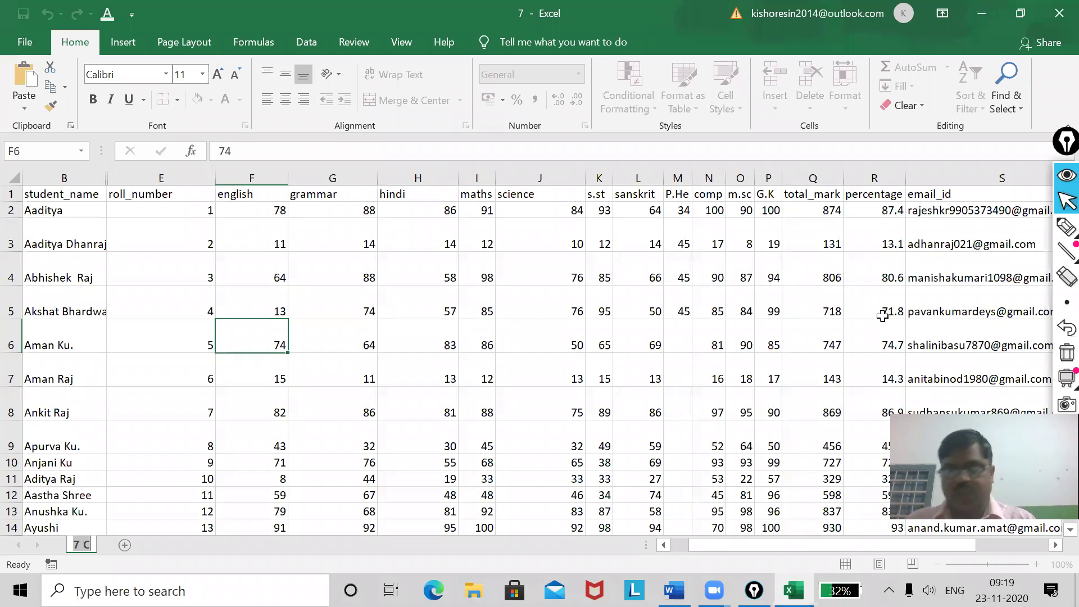
{"action": "type", "text": "seven"}
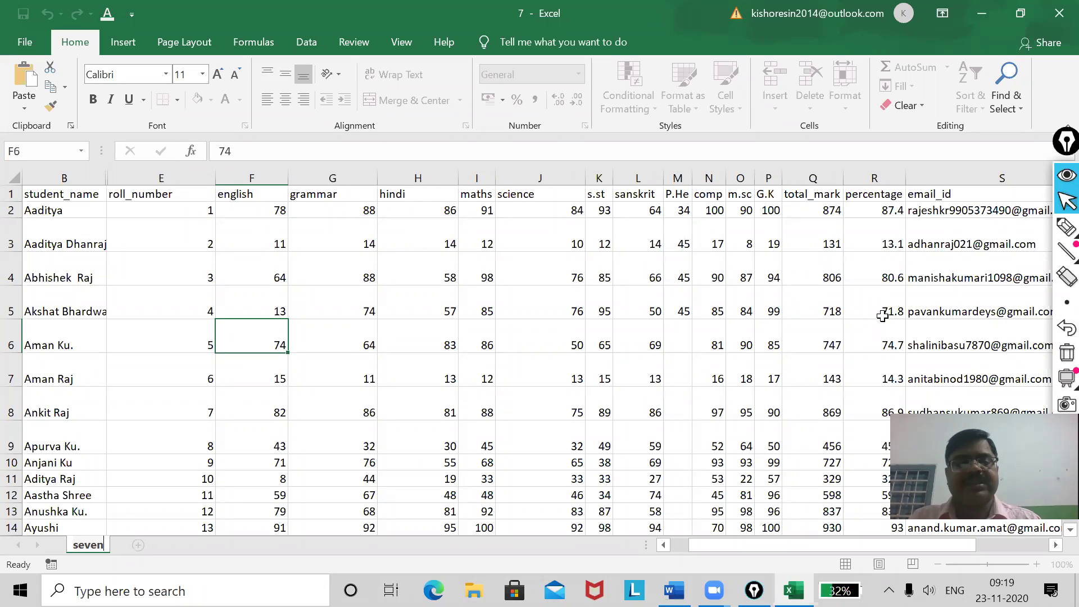
{"action": "type", "text": "_C"}
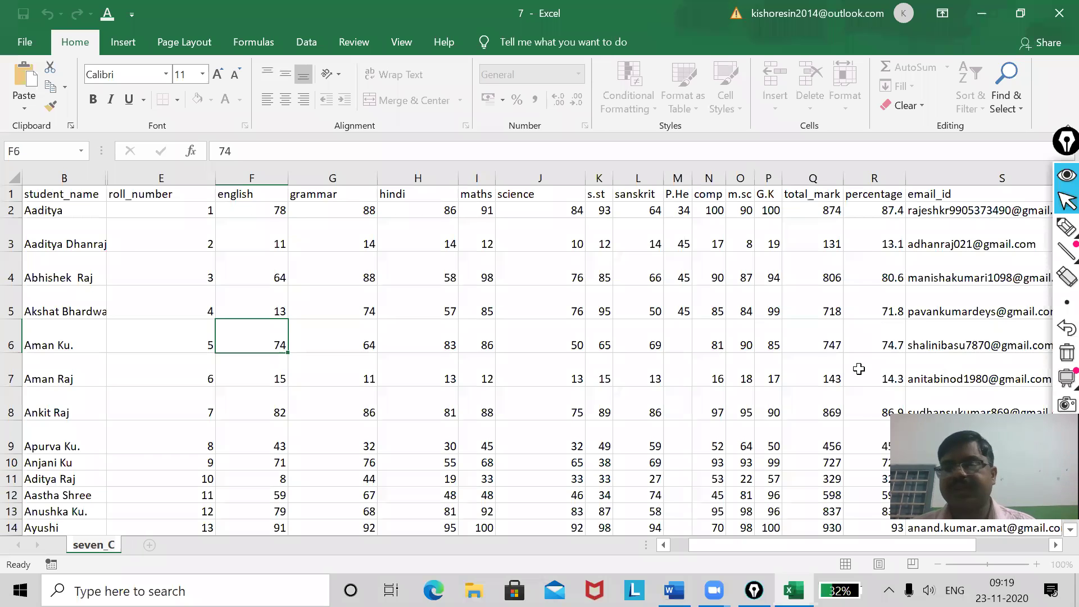
{"action": "left_click", "coordinate": [826, 366]}
{"action": "left_click", "coordinate": [832, 109]}
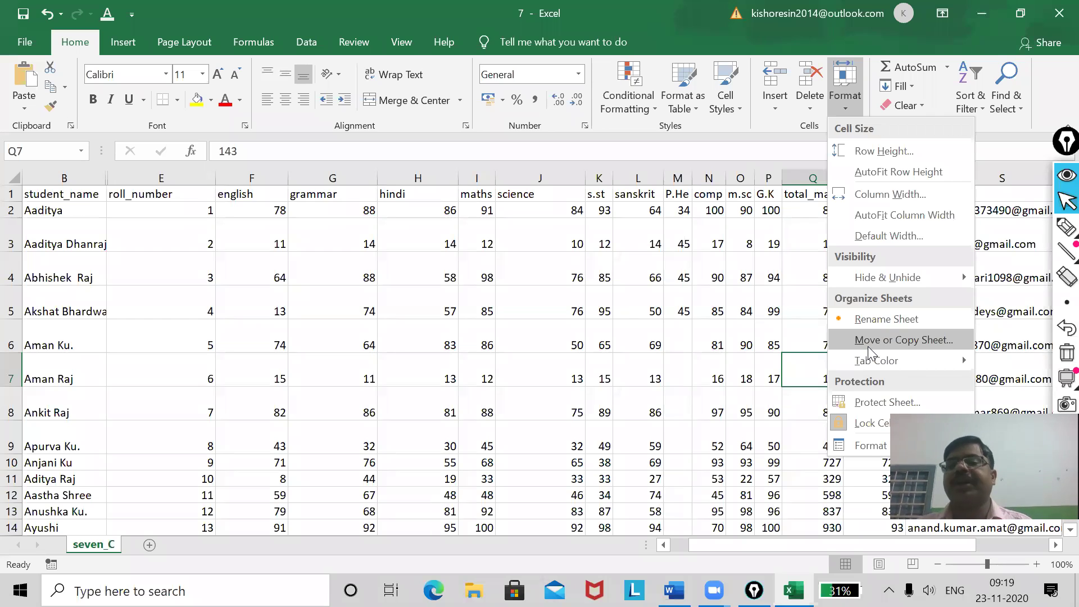
Dismiss the Format menu and select all cells with the corner Select All button.
{"action": "mouse_move", "coordinate": [877, 362]}
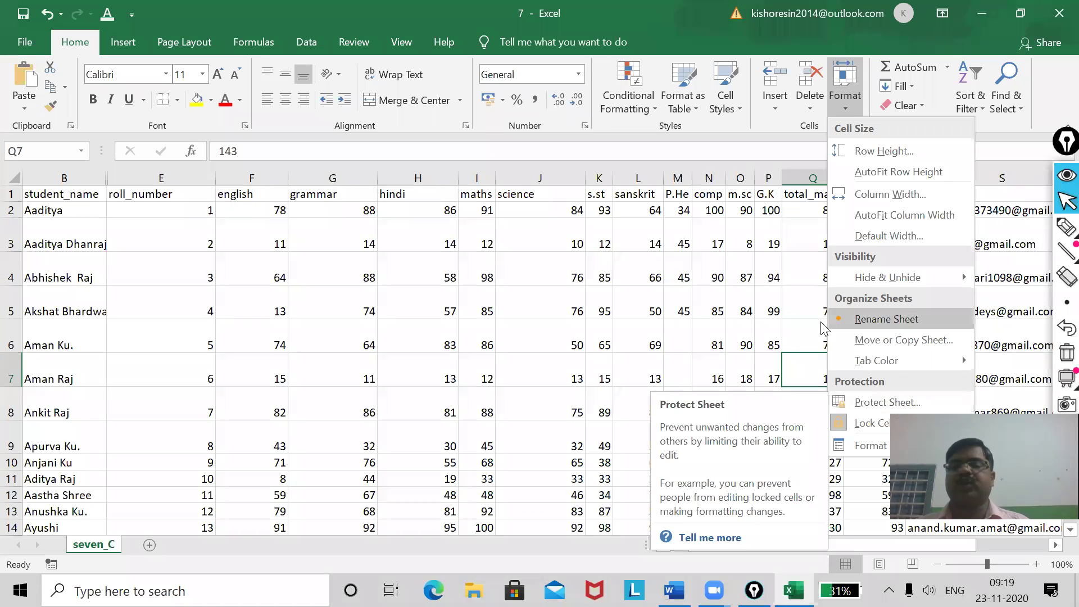
{"action": "left_click", "coordinate": [410, 316]}
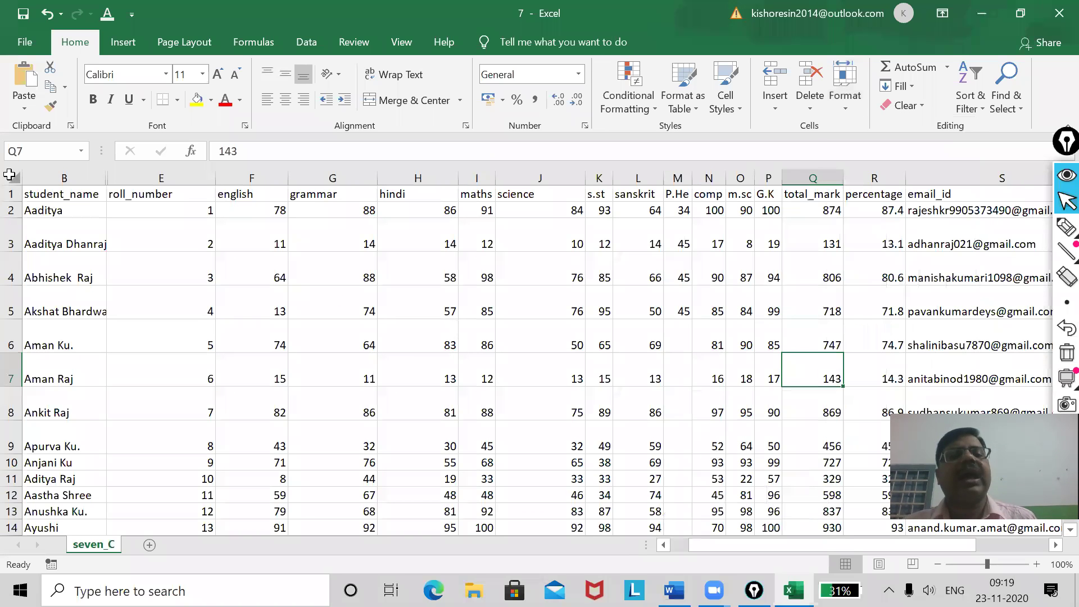
{"action": "left_click", "coordinate": [13, 178]}
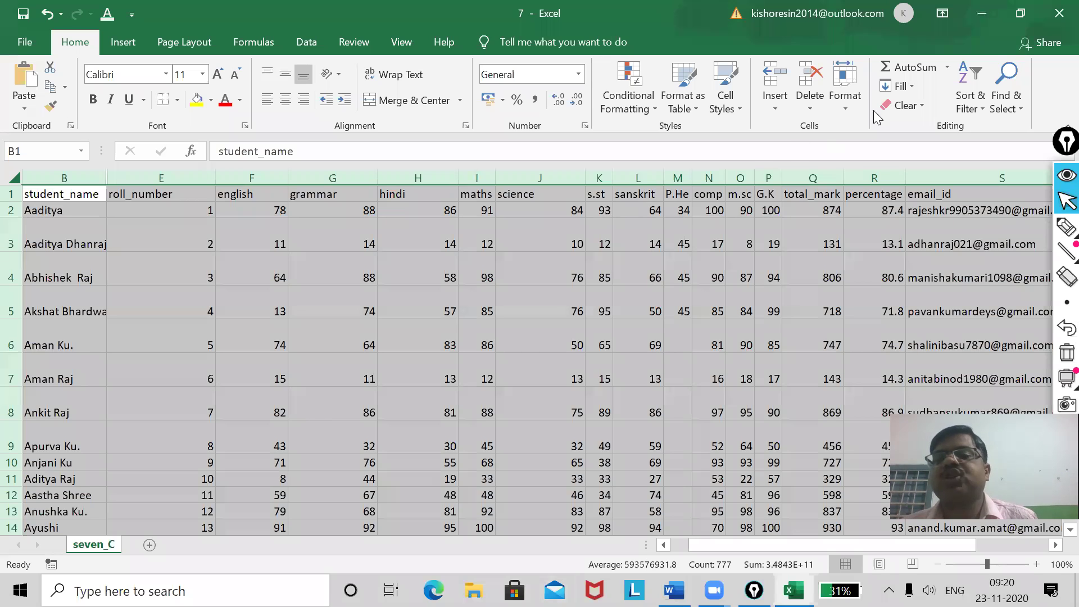
Protect the seven_C sheet with a confirmed password, then test by trying to edit H6.
{"action": "left_click", "coordinate": [844, 112]}
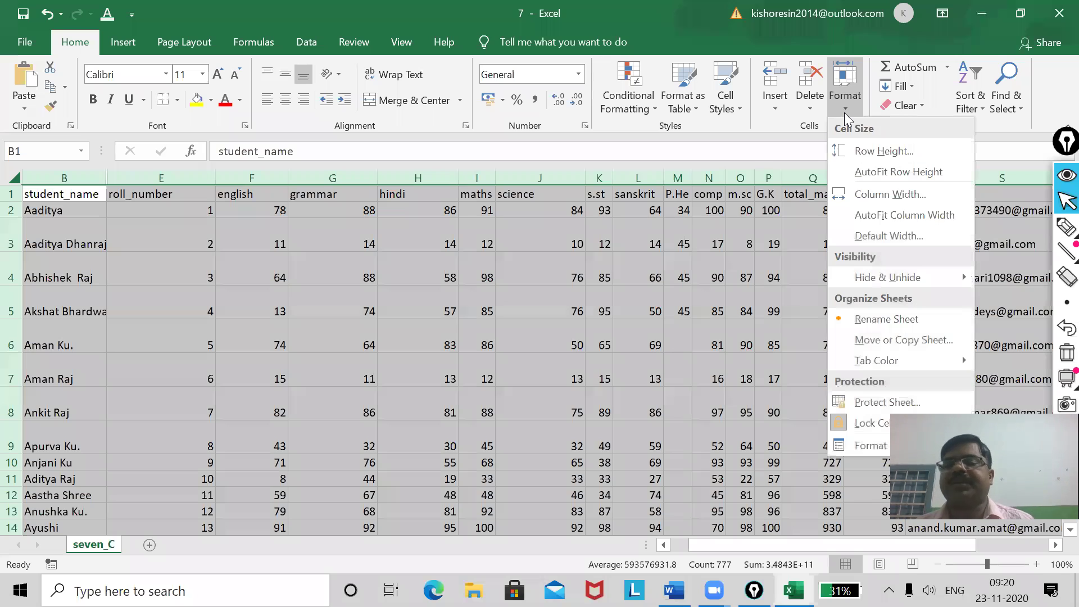
{"action": "left_click", "coordinate": [875, 409]}
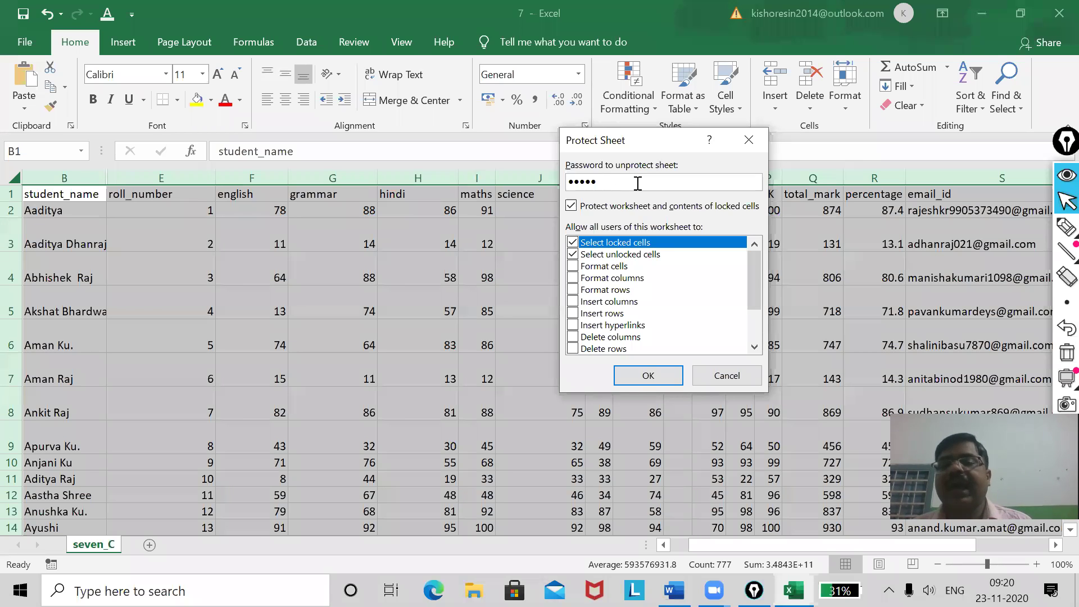
{"action": "left_click", "coordinate": [642, 376]}
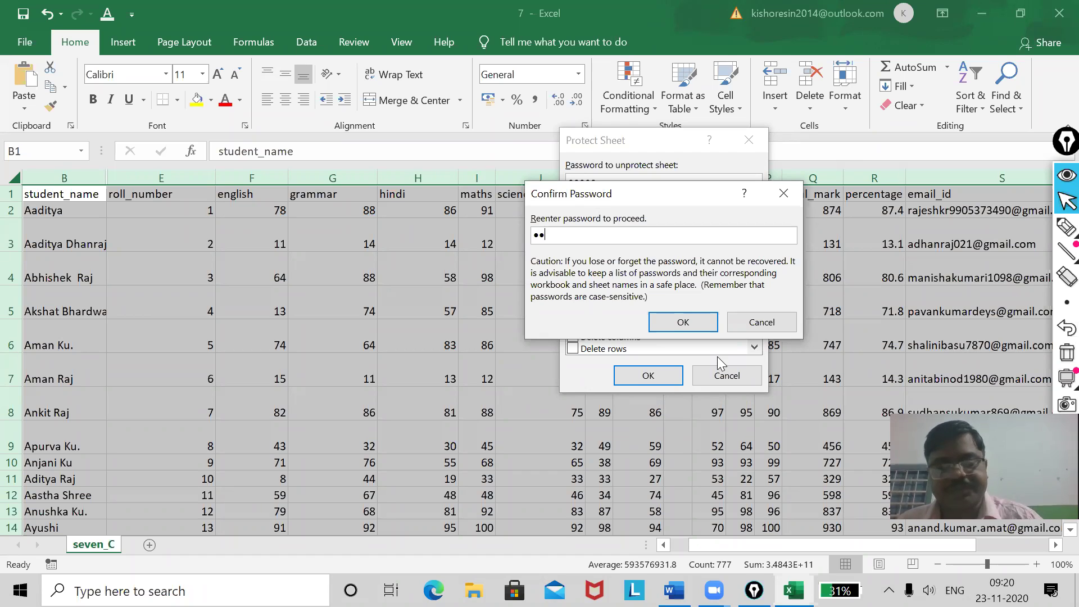
{"action": "left_click", "coordinate": [695, 319]}
{"action": "left_click", "coordinate": [447, 343]}
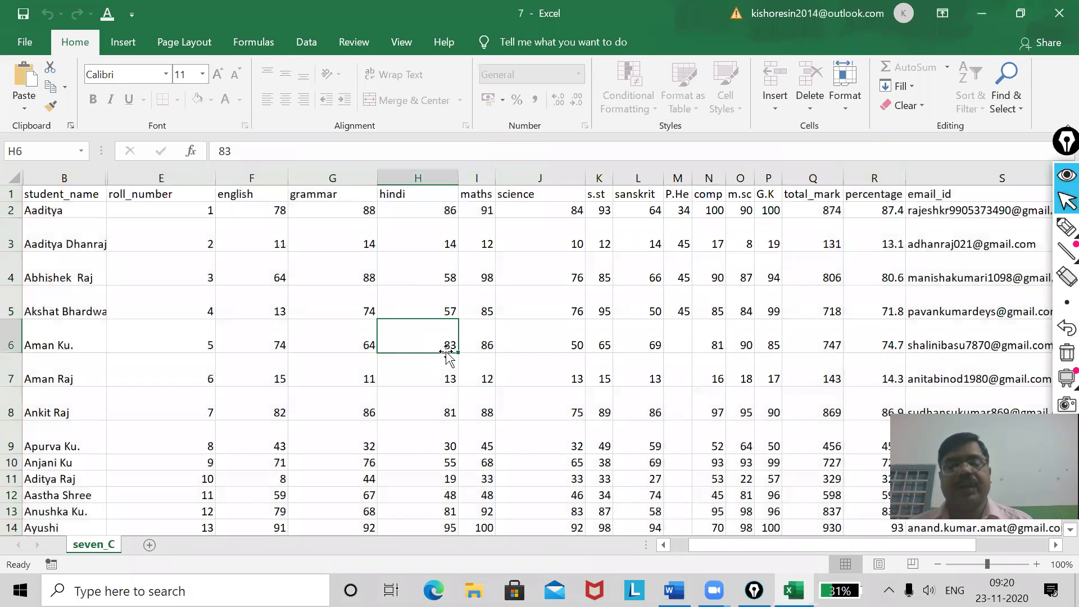
Try deleting the contents of E4 and B3 on the protected seven_C sheet, dismissing each protection warning.
{"action": "key", "text": "Delete"}
{"action": "left_click", "coordinate": [546, 343]}
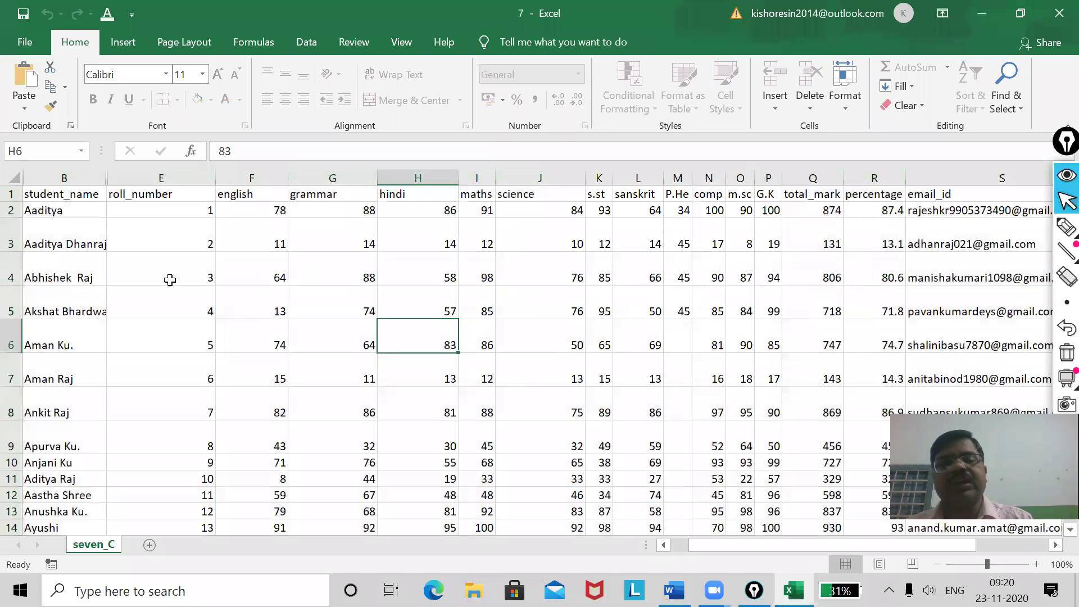
{"action": "left_click", "coordinate": [169, 277]}
{"action": "key", "text": "Delete"}
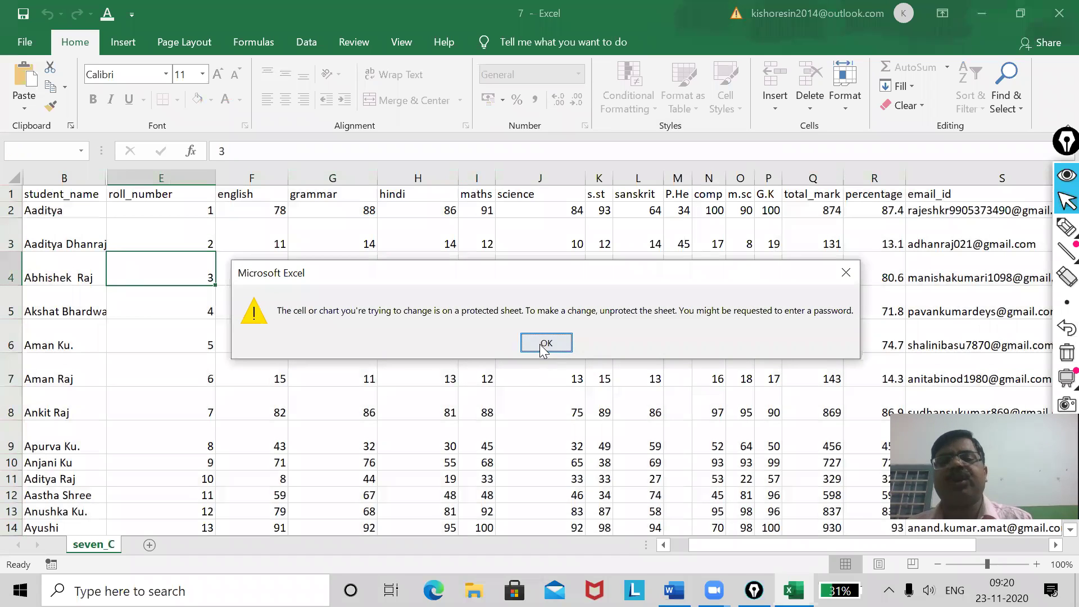
{"action": "left_click", "coordinate": [546, 343]}
{"action": "left_click", "coordinate": [83, 220]}
{"action": "key", "text": "Delete"}
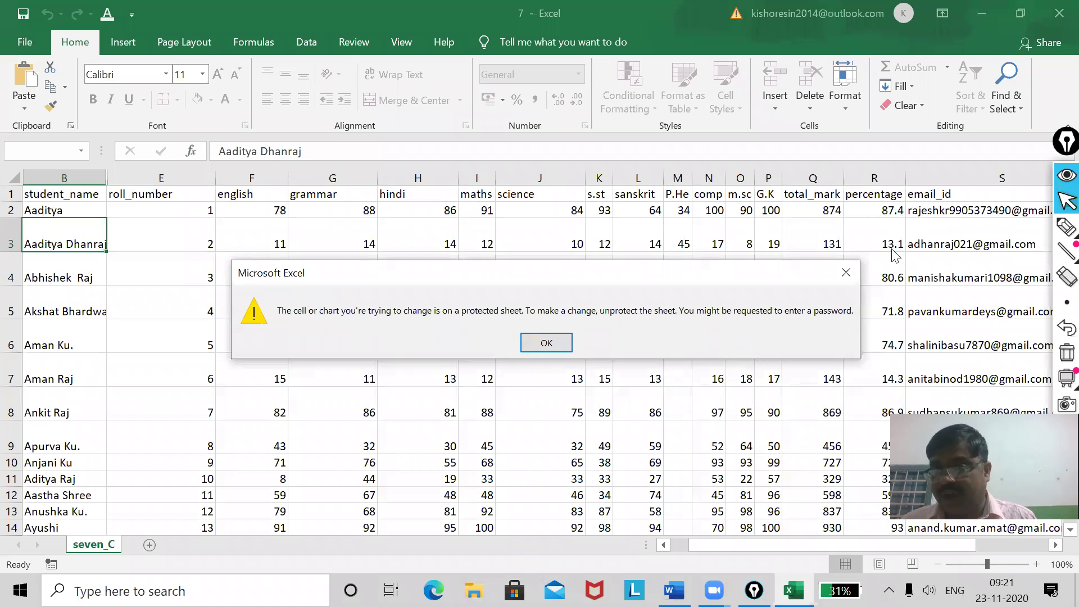
{"action": "left_click", "coordinate": [848, 271]}
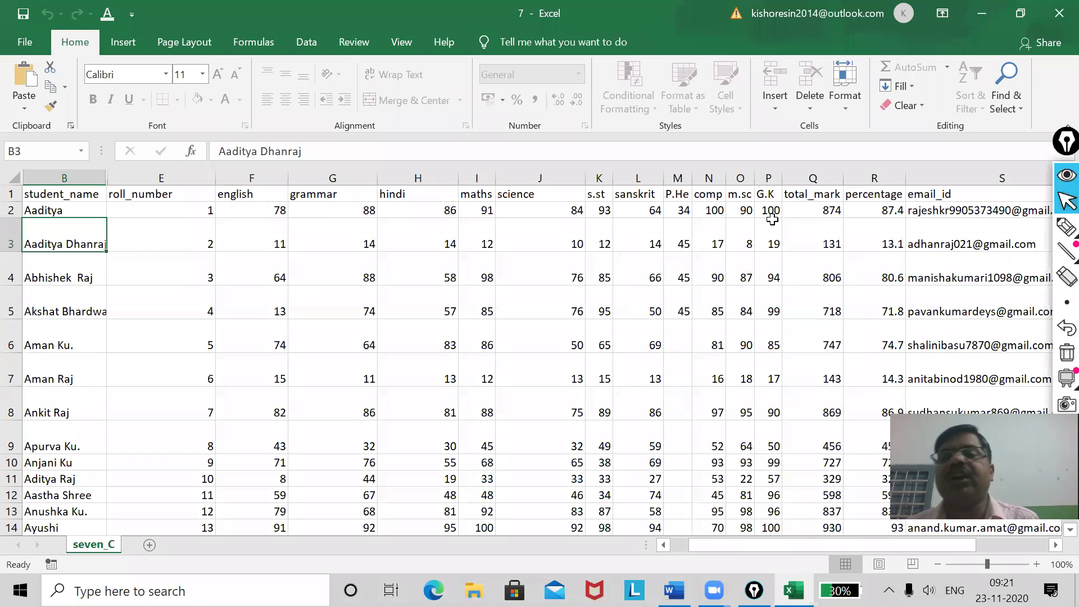
Unprotect the seven_C sheet with its password, retrying after the incorrect-password error.
{"action": "left_click", "coordinate": [849, 107]}
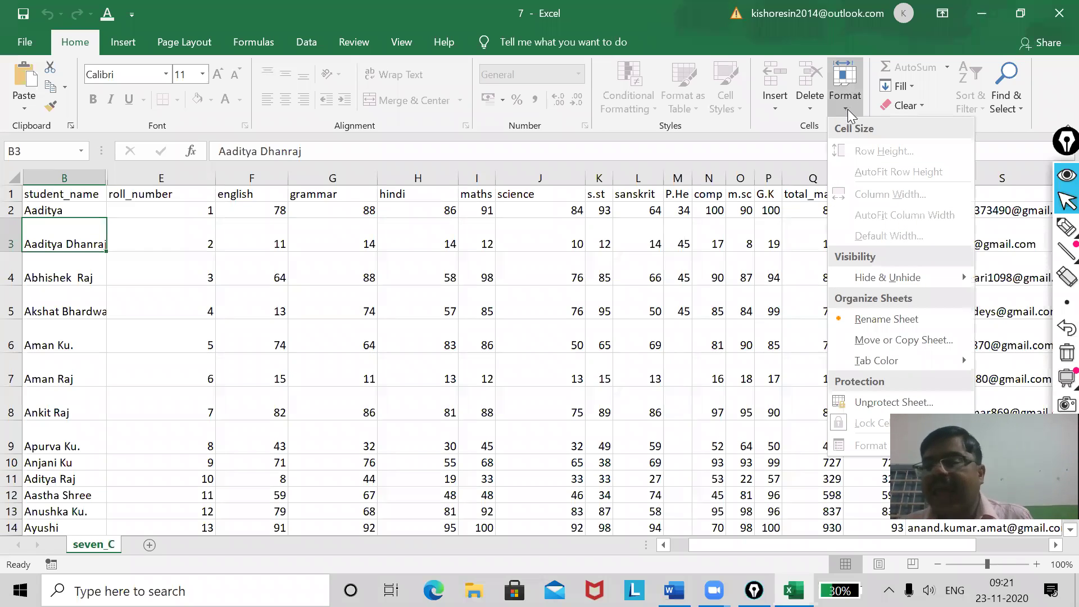
{"action": "left_click", "coordinate": [890, 403]}
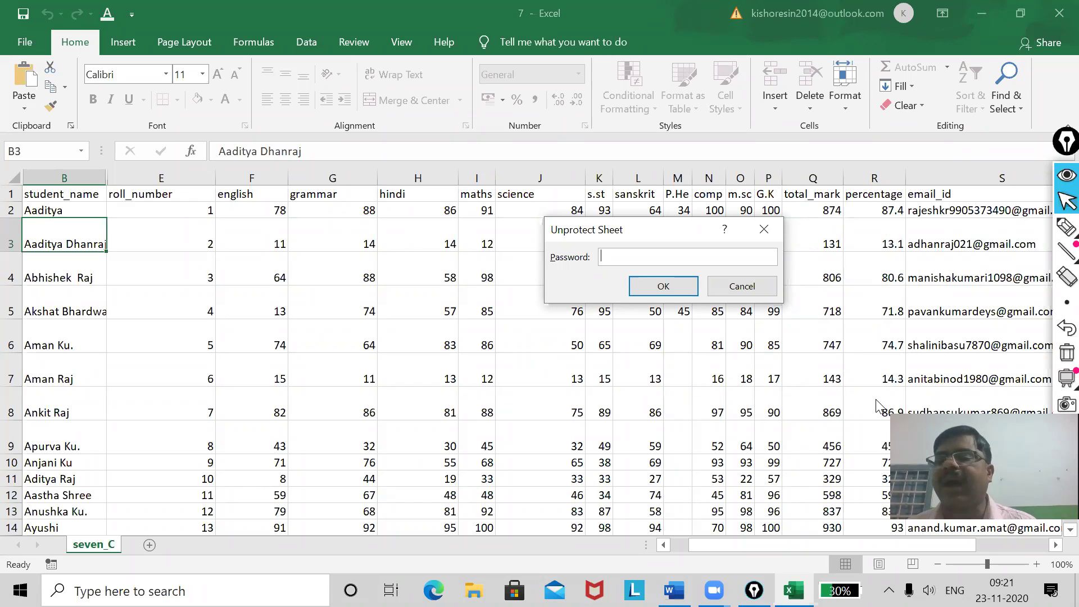
{"action": "type", "text": "123456"}
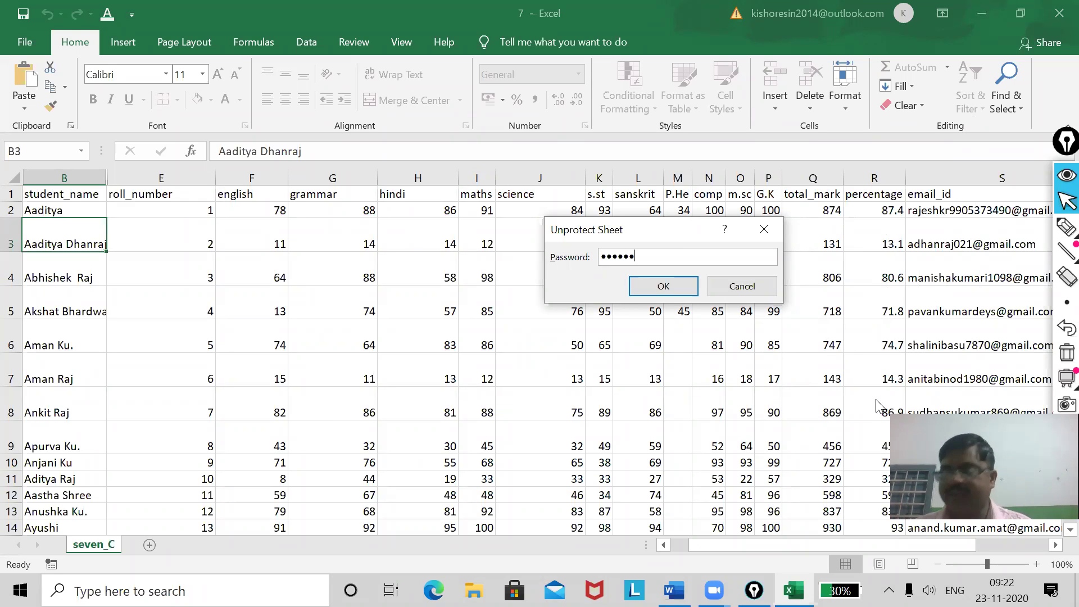
{"action": "left_click", "coordinate": [665, 286]}
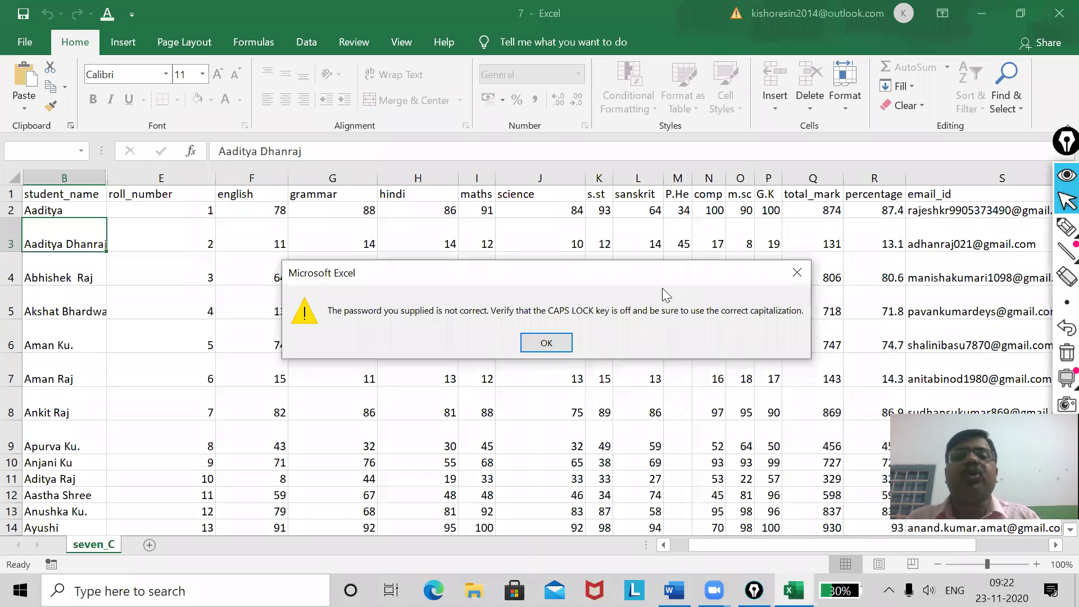
{"action": "left_click", "coordinate": [586, 123]}
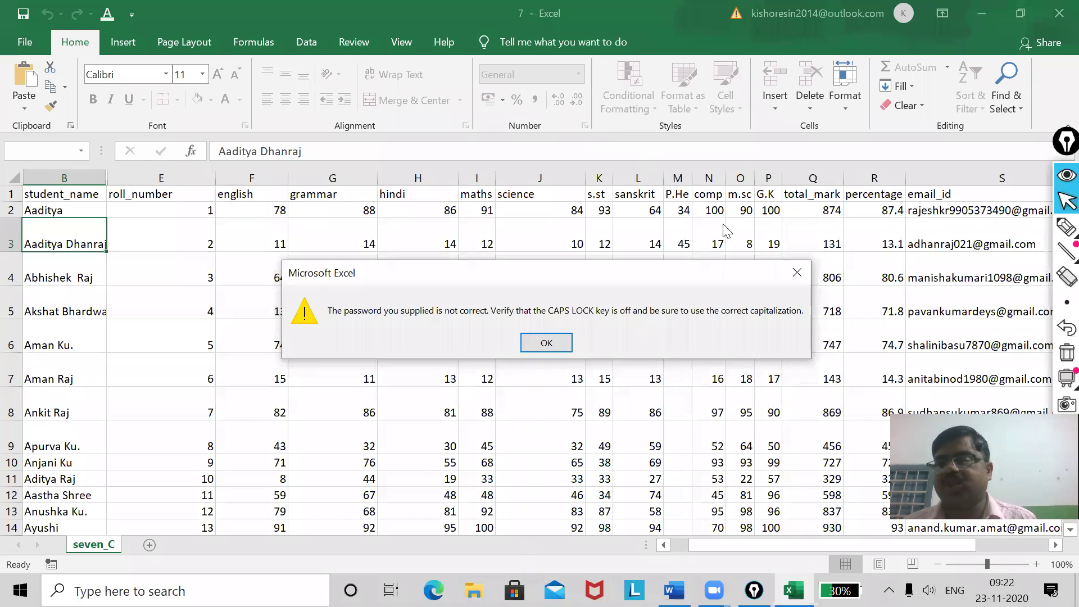
{"action": "left_click", "coordinate": [806, 280]}
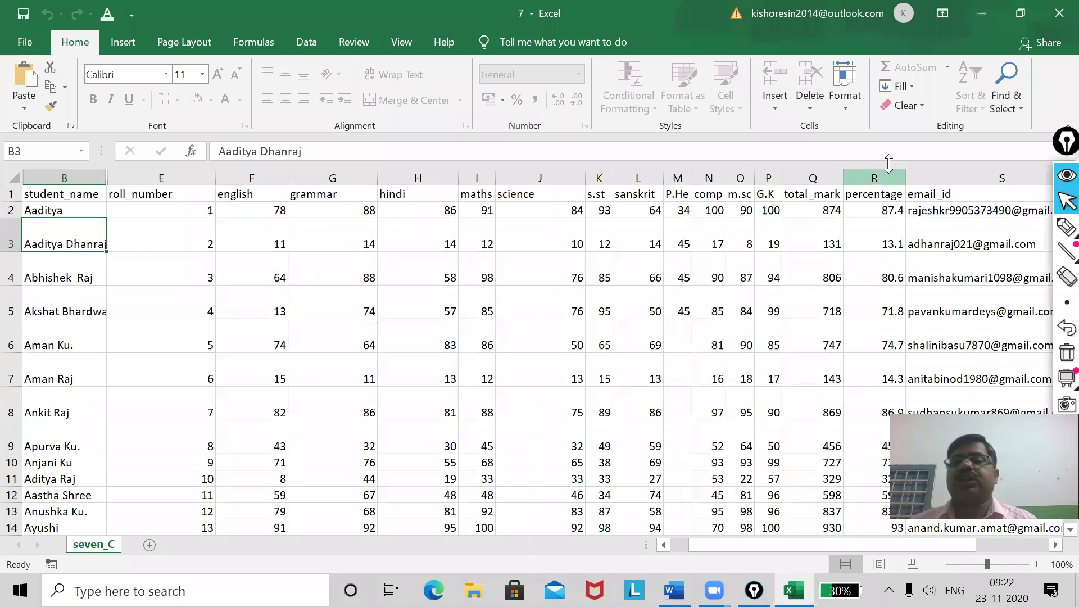
{"action": "left_click", "coordinate": [843, 110]}
{"action": "left_click", "coordinate": [878, 403]}
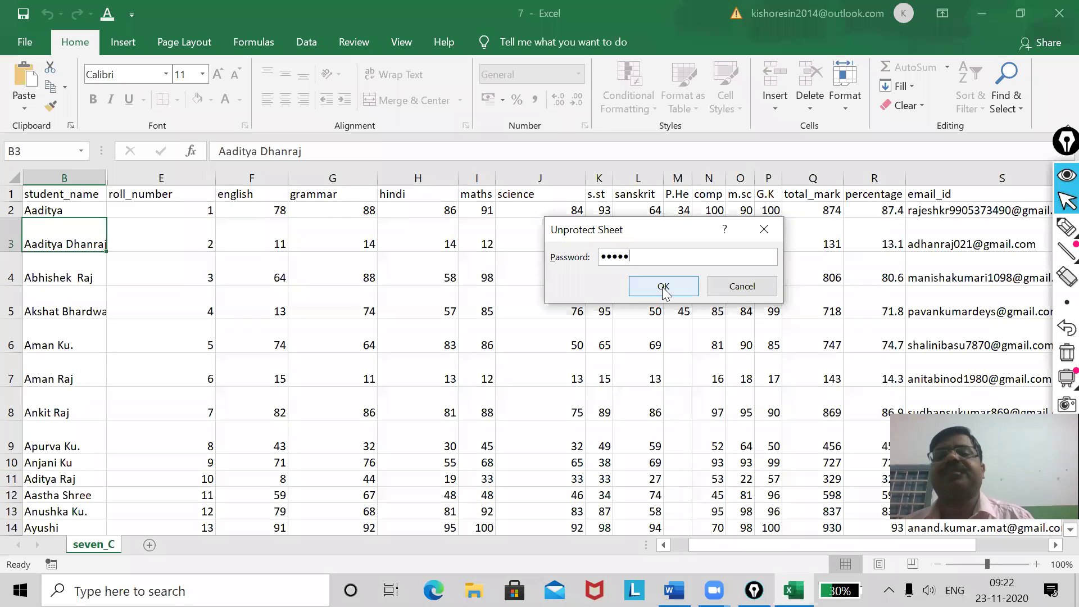
{"action": "left_click", "coordinate": [658, 288]}
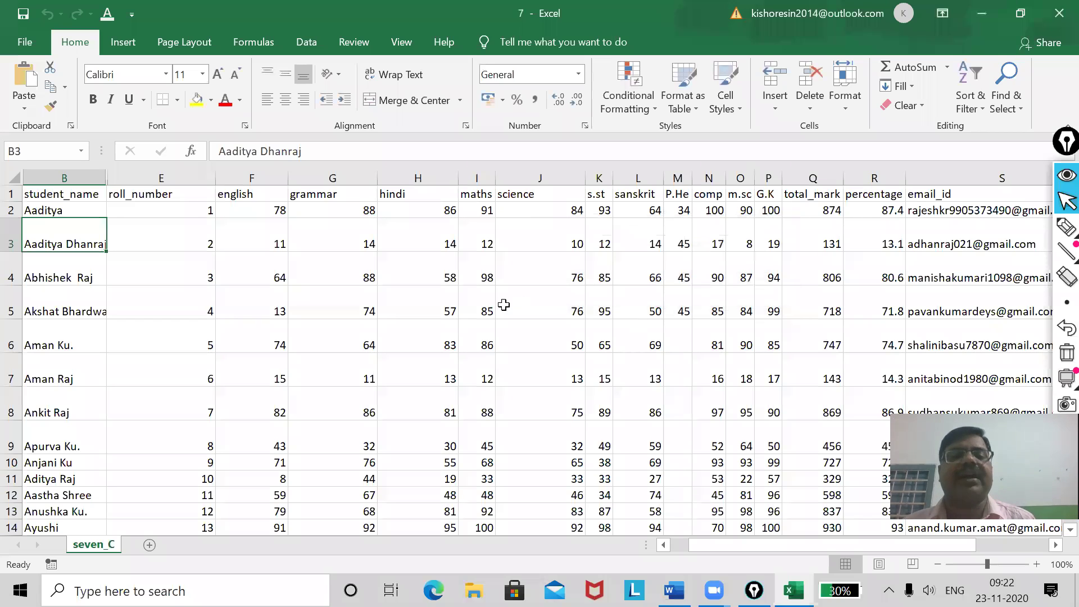
Change the hindi mark in H5 from 57 to 67, then bring the Word notes forward.
{"action": "left_click", "coordinate": [433, 311]}
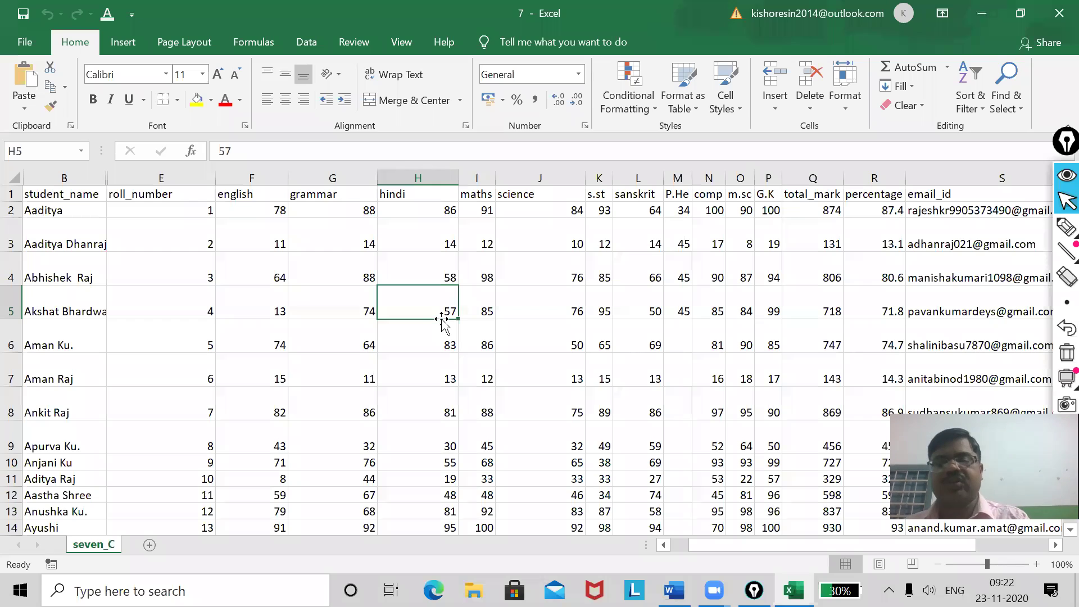
{"action": "type", "text": "67"}
{"action": "left_click", "coordinate": [404, 336]}
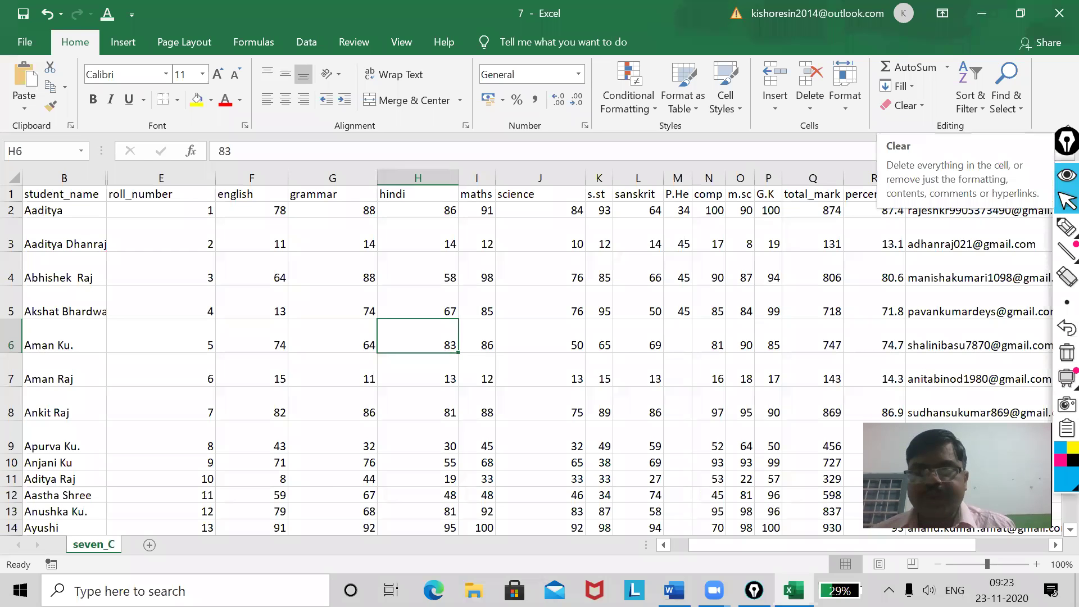
{"action": "left_click", "coordinate": [675, 590]}
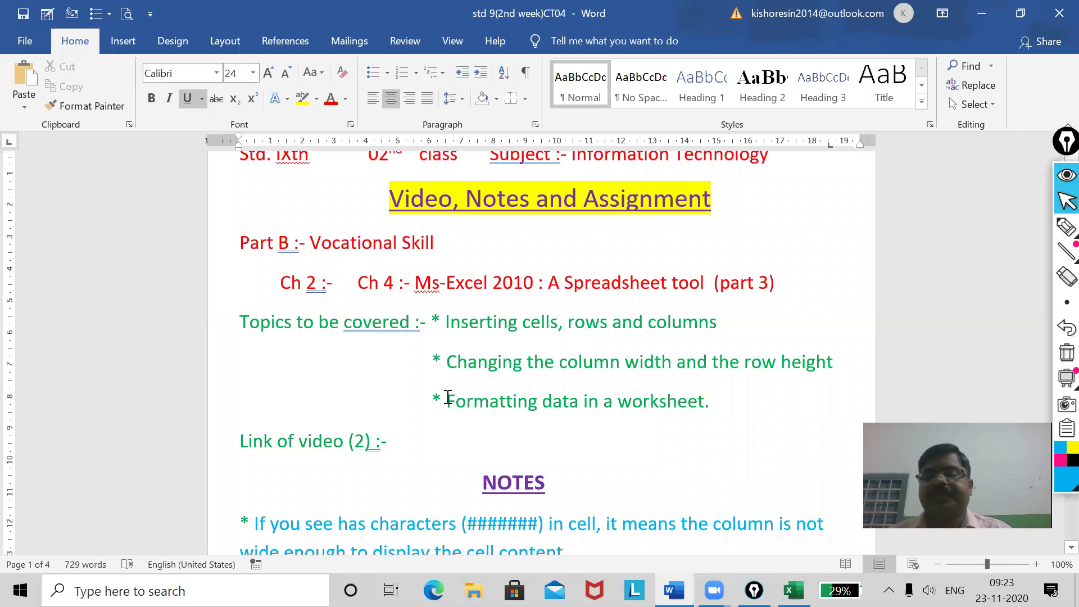
Select the topic 'Formatting data in a worksheet' in the Word notes and scroll down to NOTES.
{"action": "left_click_drag", "start_coordinate": [448, 399], "coordinate": [715, 407]}
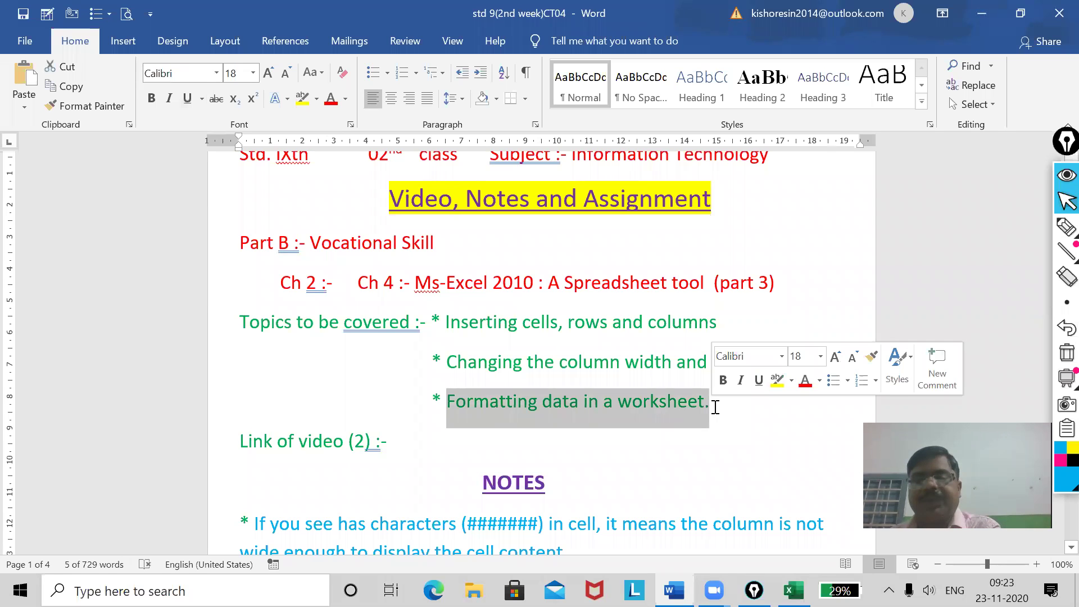
{"action": "scroll", "coordinate": [714, 405], "scroll_direction": "down", "scroll_amount": 3}
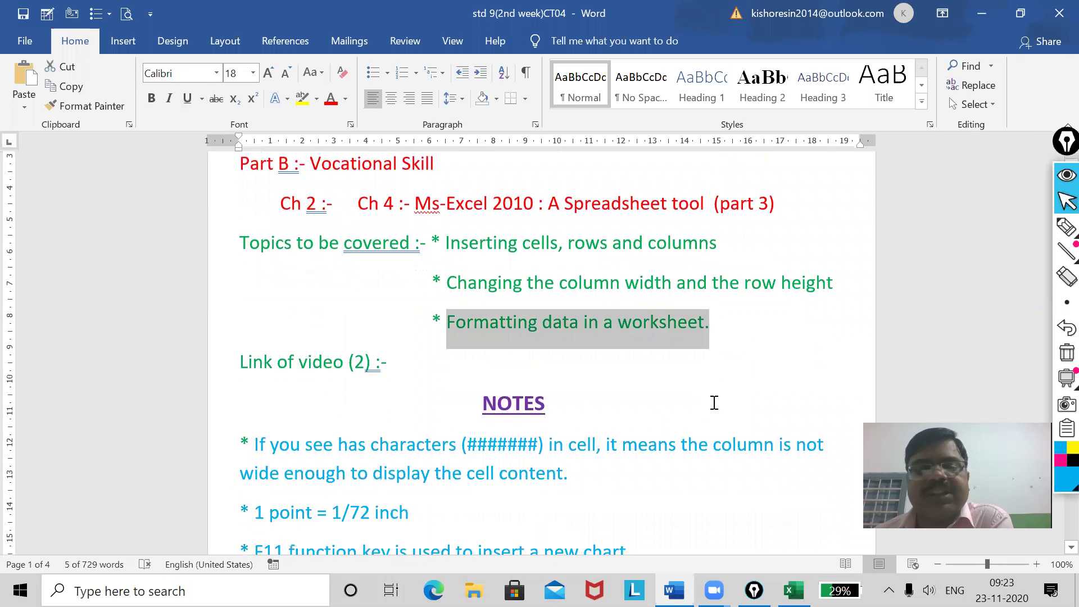
{"action": "scroll", "coordinate": [714, 403], "scroll_direction": "down", "scroll_amount": 1}
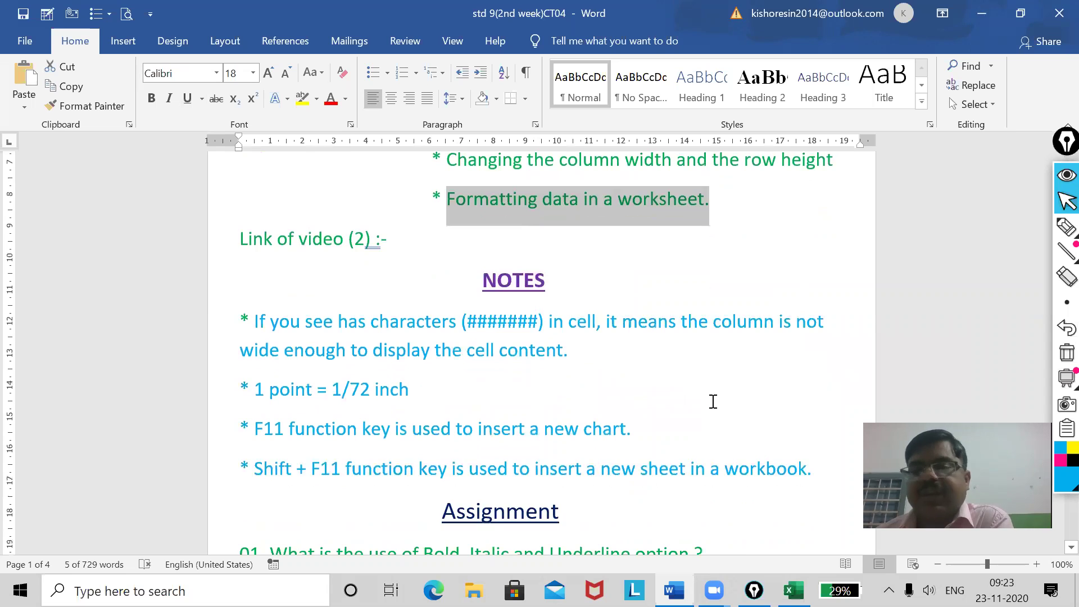
{"action": "scroll", "coordinate": [714, 403], "scroll_direction": "down", "scroll_amount": 1}
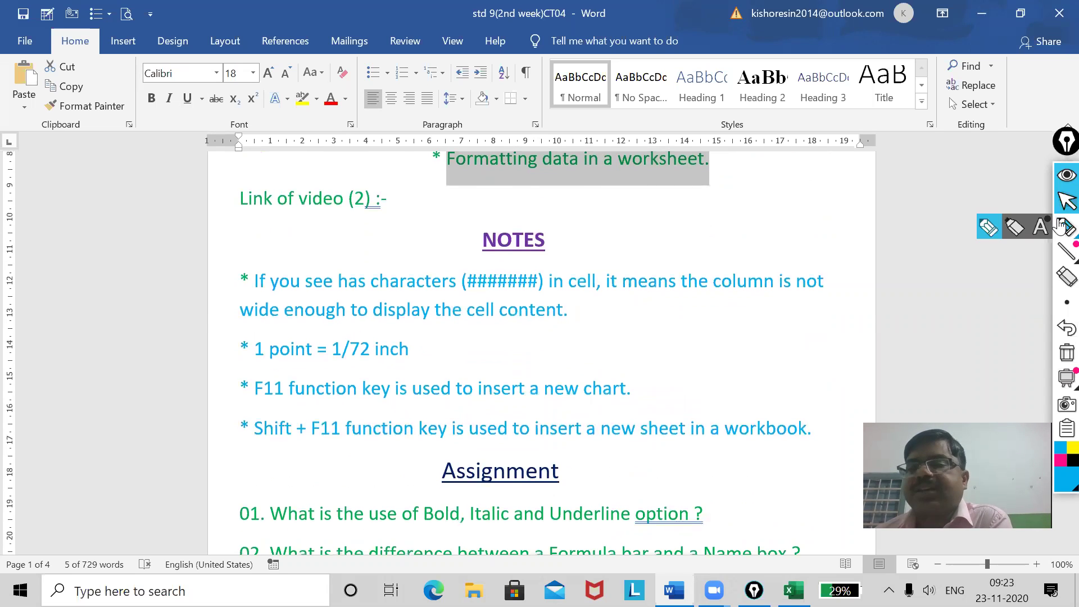
Underline (#######) in blue ink with the annotation pen, then return to Excel.
{"action": "left_click", "coordinate": [1015, 229]}
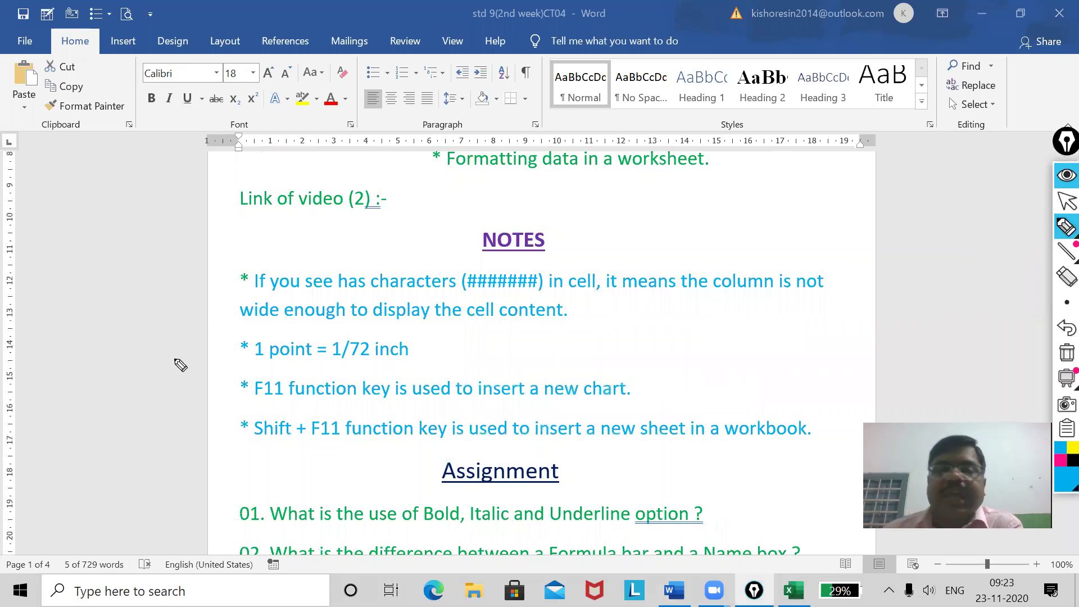
{"action": "left_click_drag", "start_coordinate": [459, 293], "coordinate": [544, 300]}
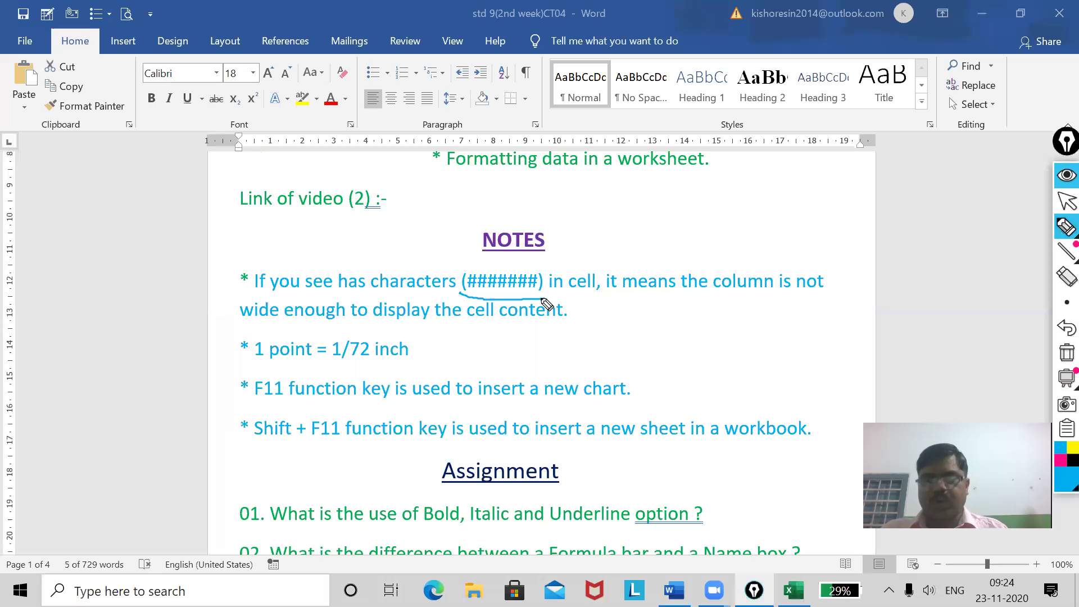
{"action": "left_click", "coordinate": [1066, 201]}
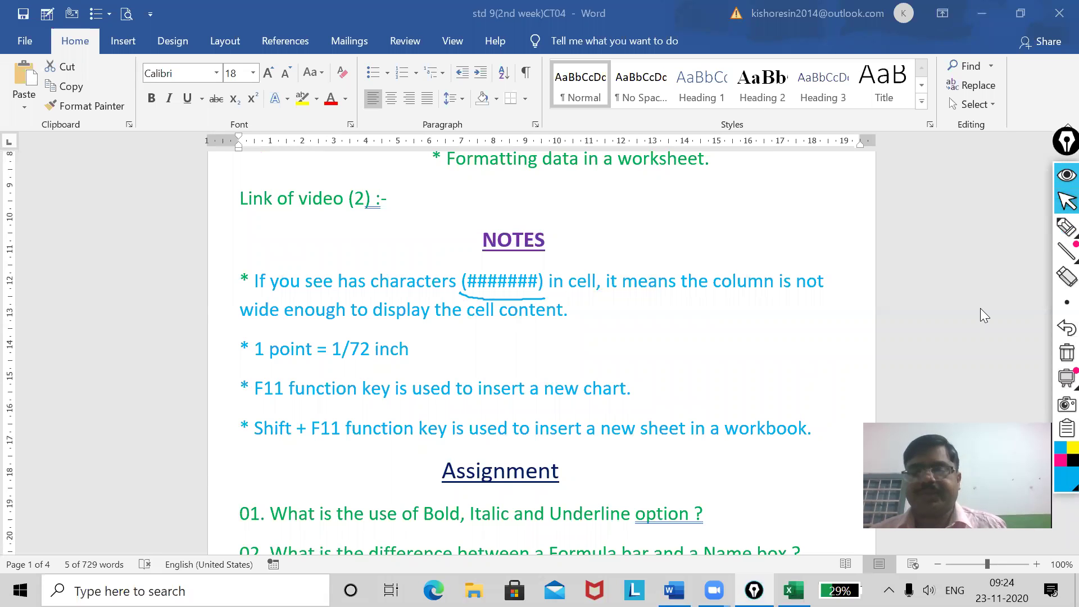
{"action": "key", "text": "alt+Tab"}
{"action": "left_click_drag", "start_coordinate": [780, 546], "coordinate": [512, 548]}
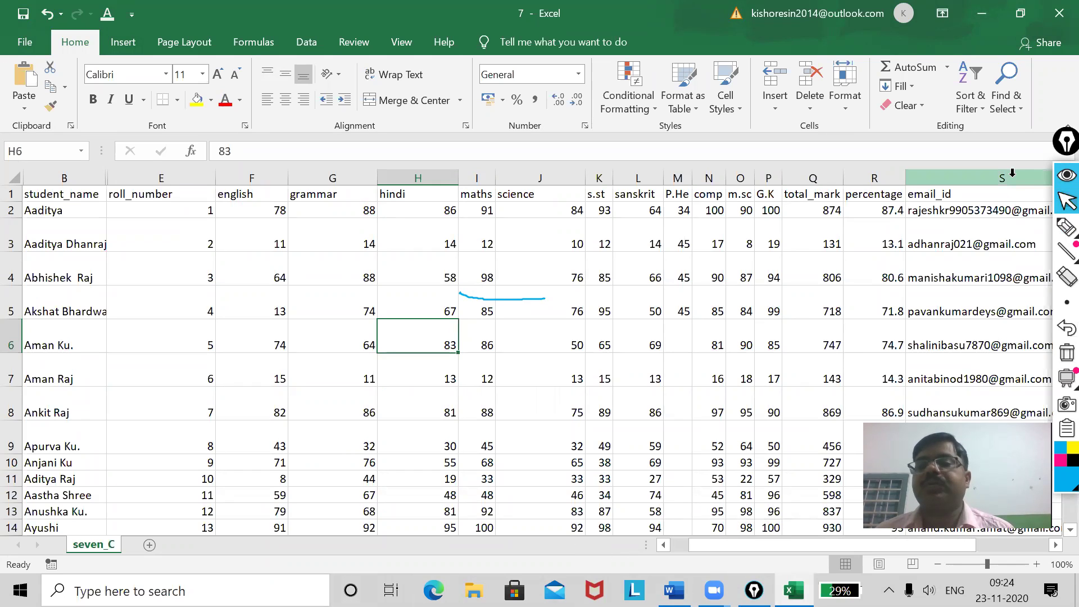
Narrow column T until its dob dates show ######, then widen it to 9.91 to show full dates.
{"action": "scroll", "coordinate": [1011, 554], "scroll_direction": "right", "scroll_amount": 4}
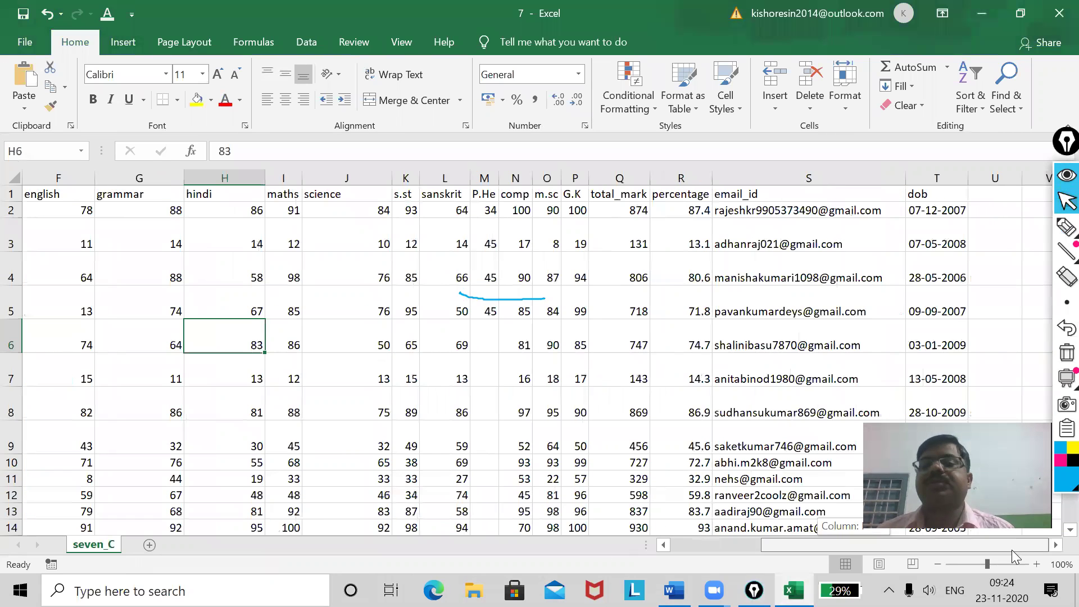
{"action": "left_click_drag", "start_coordinate": [968, 173], "coordinate": [951, 174]}
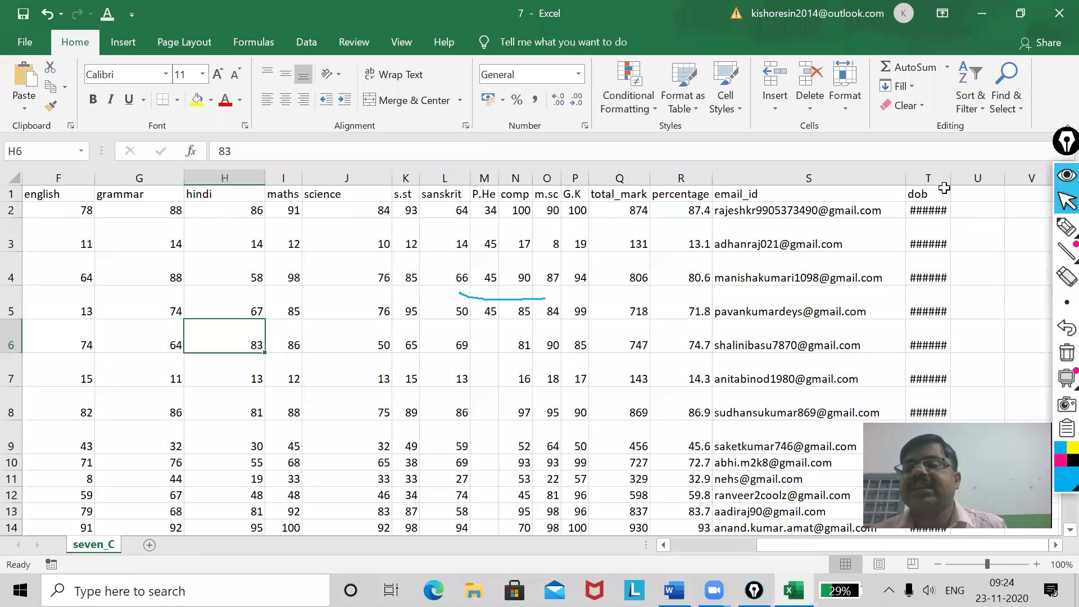
{"action": "left_click_drag", "start_coordinate": [950, 179], "coordinate": [977, 180]}
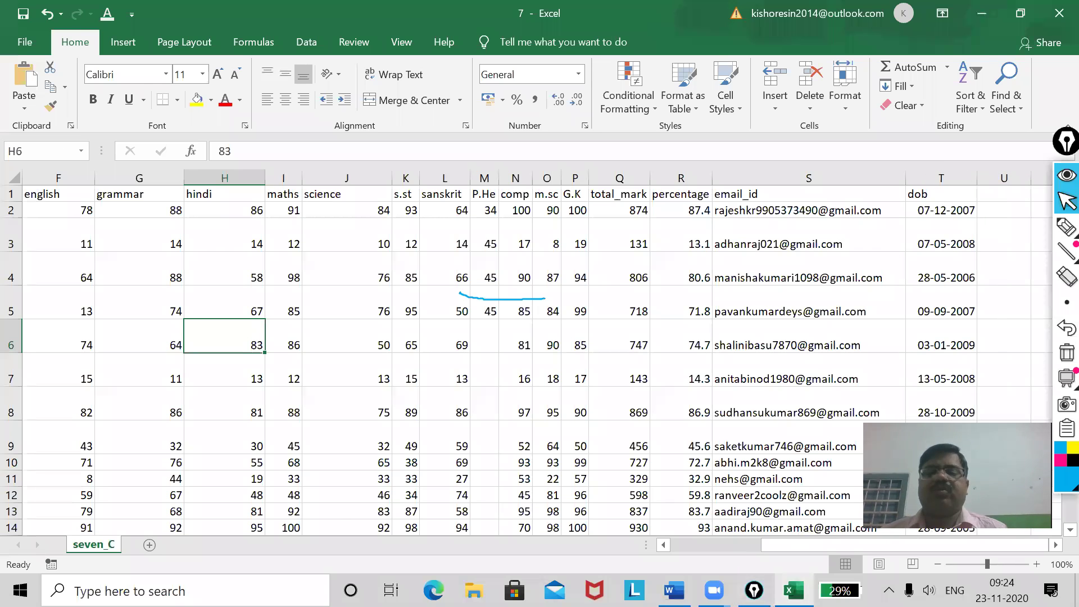
{"action": "left_click", "coordinate": [674, 591]}
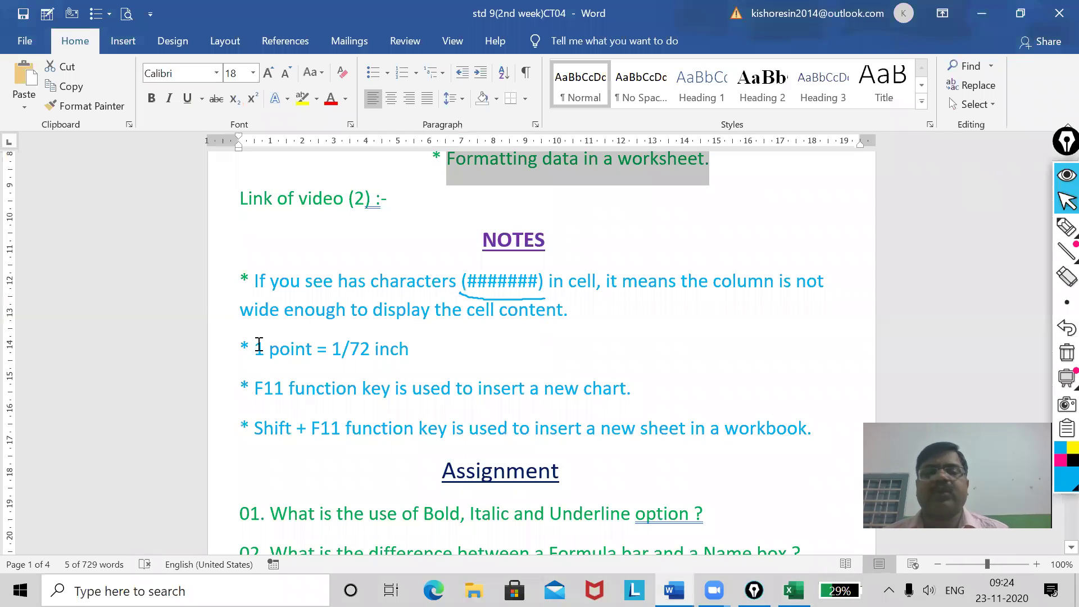
Highlight '1 point', 'F11 function' and 'Shift + F11' in the notes, then minimise Word.
{"action": "left_click_drag", "start_coordinate": [255, 349], "coordinate": [314, 353]}
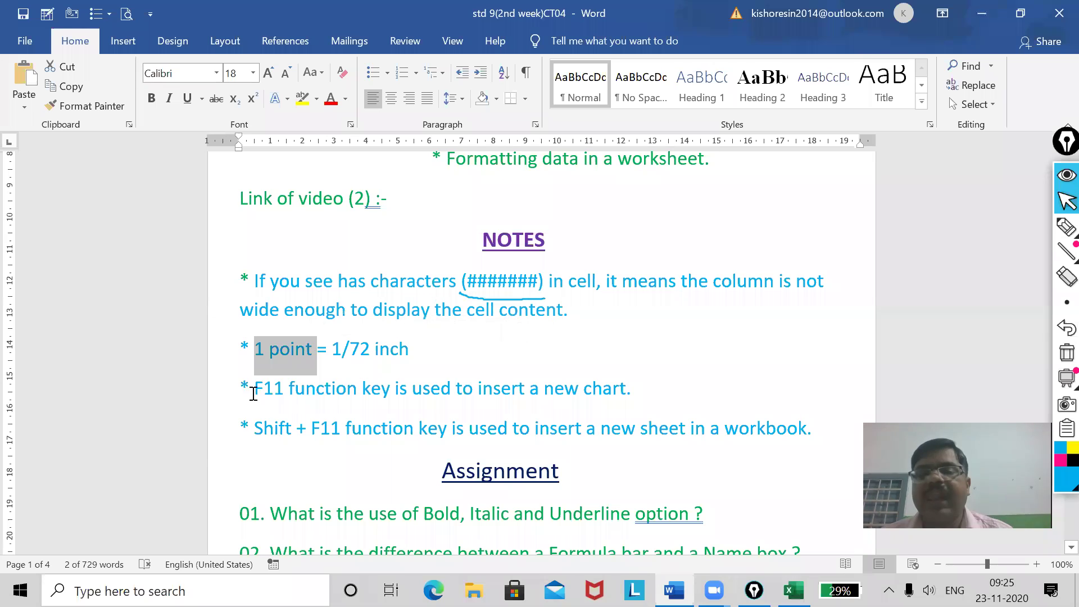
{"action": "left_click_drag", "start_coordinate": [252, 394], "coordinate": [317, 394]}
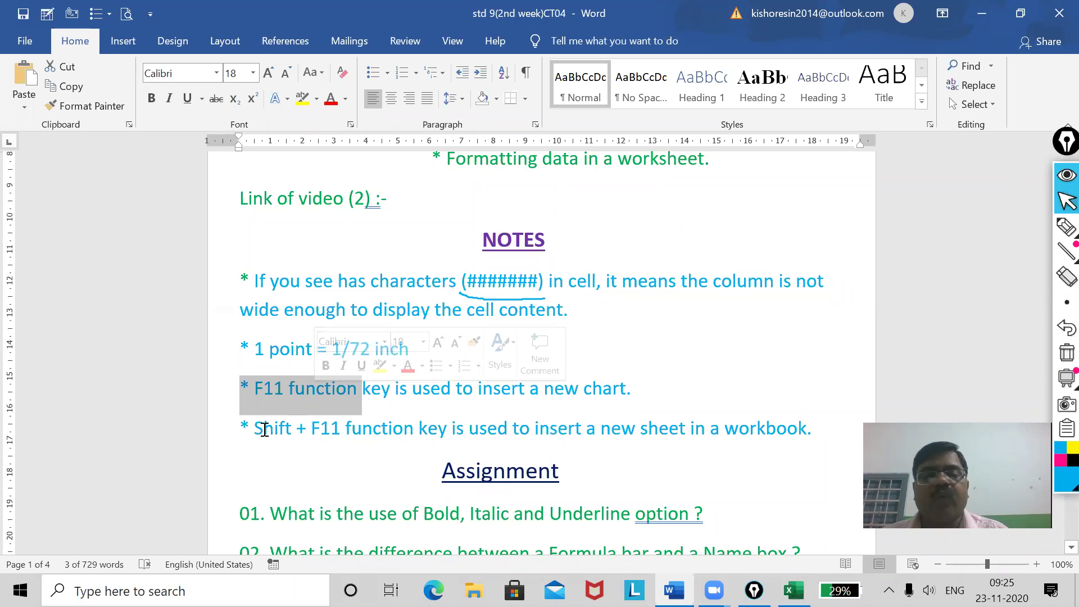
{"action": "left_click_drag", "start_coordinate": [257, 428], "coordinate": [352, 437]}
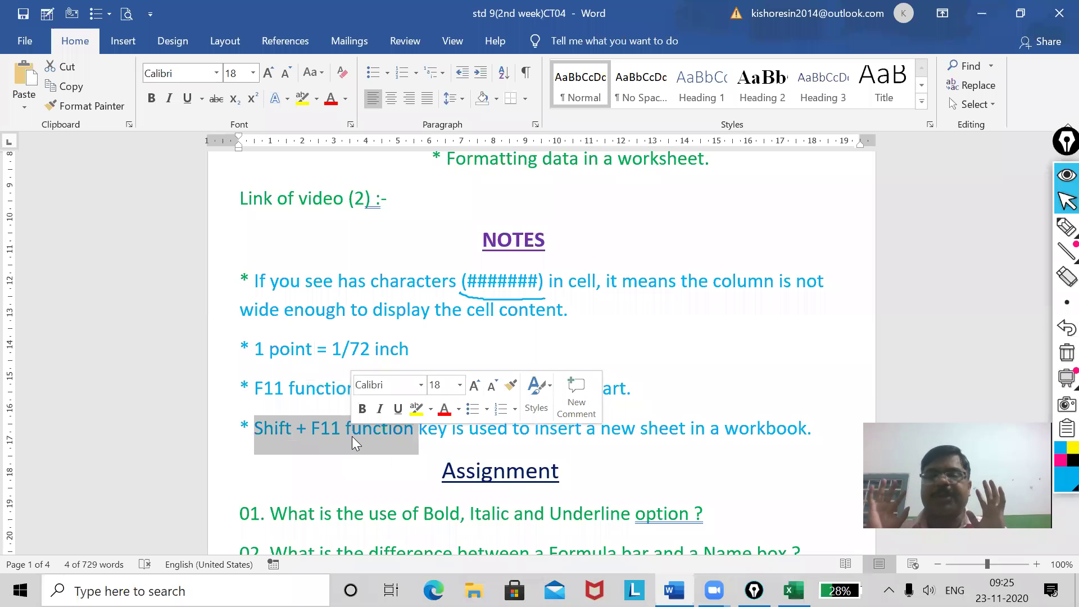
{"action": "left_click", "coordinate": [987, 12]}
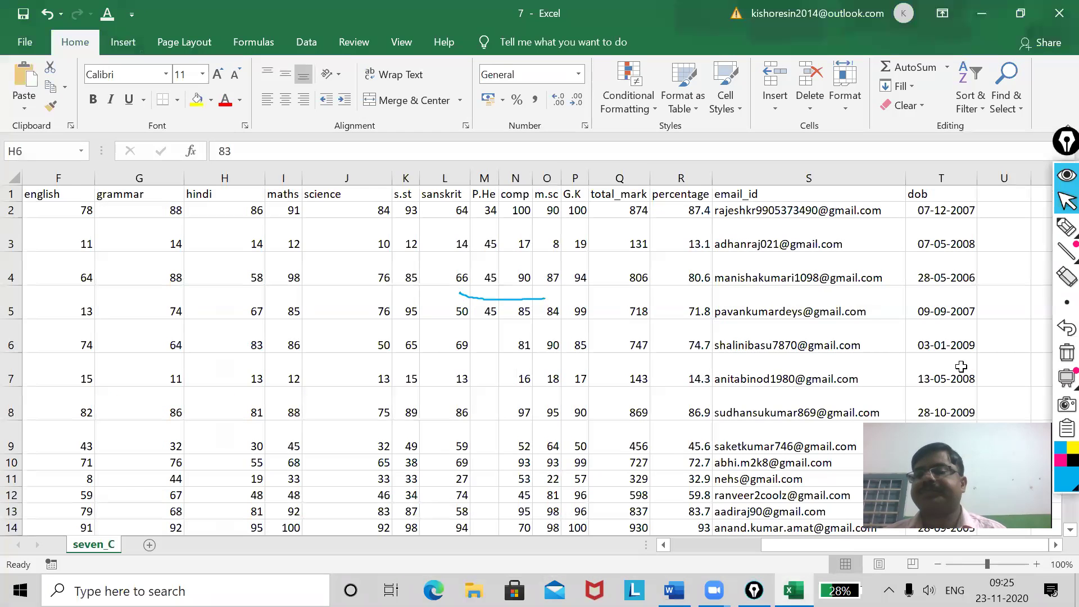
Press F11 to build the Chart1 column chart of dob values, marking it up with the annotation pen.
{"action": "left_click", "coordinate": [1063, 353]}
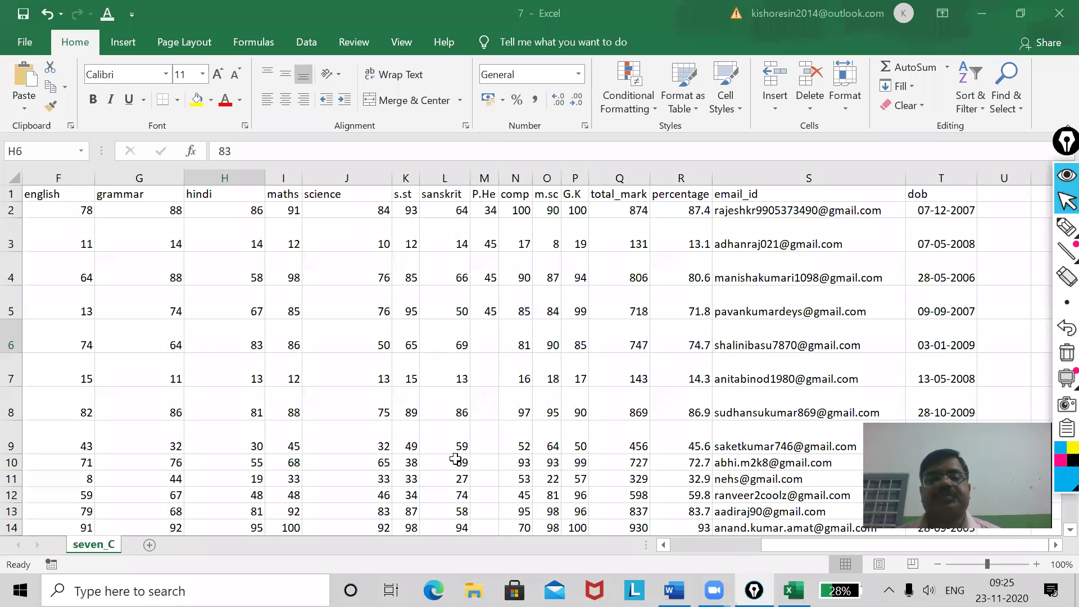
{"action": "key", "text": "F11"}
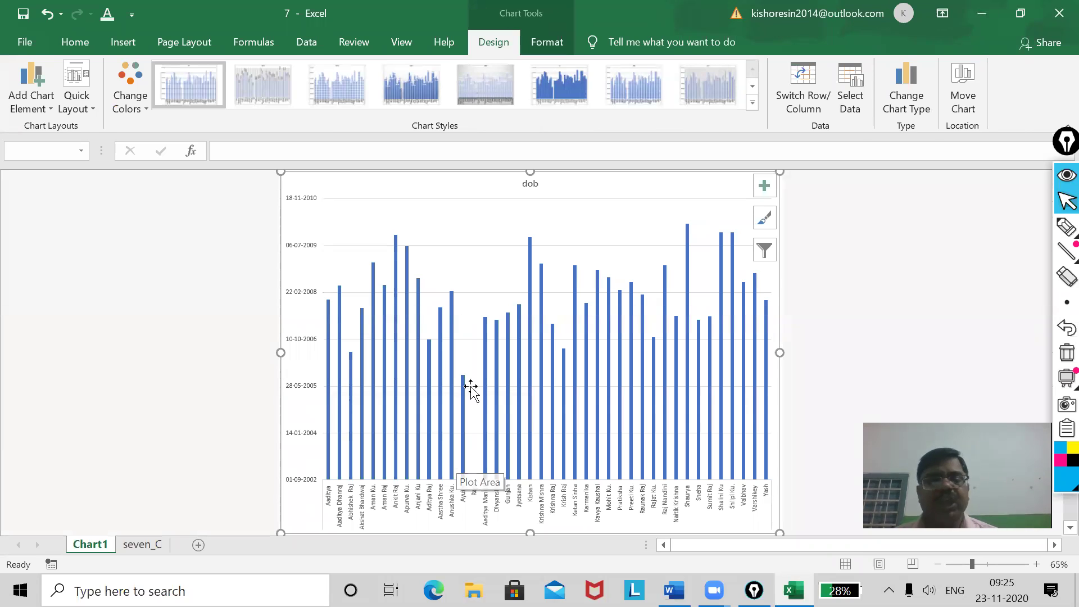
{"action": "left_click", "coordinate": [1066, 227]}
{"action": "left_click", "coordinate": [988, 227]}
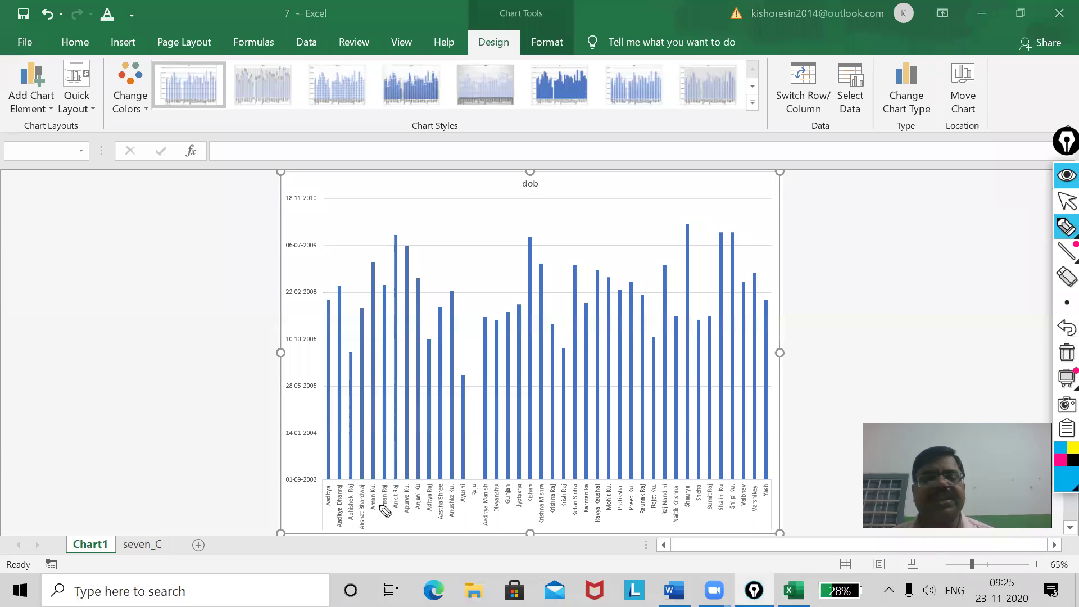
{"action": "mouse_move", "coordinate": [145, 516]}
{"action": "left_mouse_down"}
{"action": "mouse_move", "coordinate": [43, 530]}
{"action": "mouse_move", "coordinate": [101, 568]}
{"action": "mouse_move", "coordinate": [119, 518]}
{"action": "left_mouse_up"}
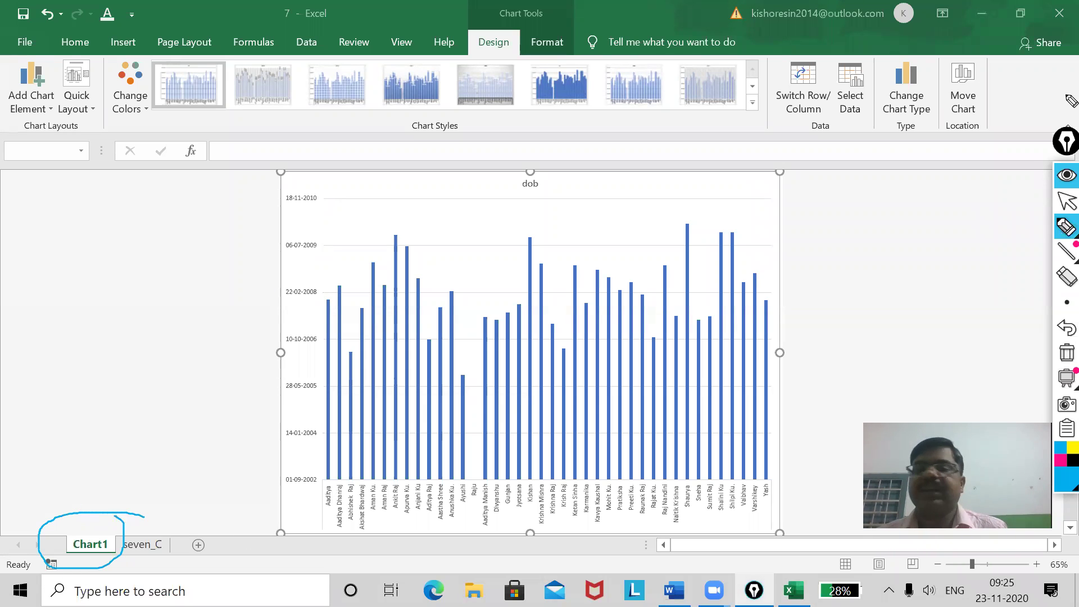
{"action": "left_click", "coordinate": [1059, 204]}
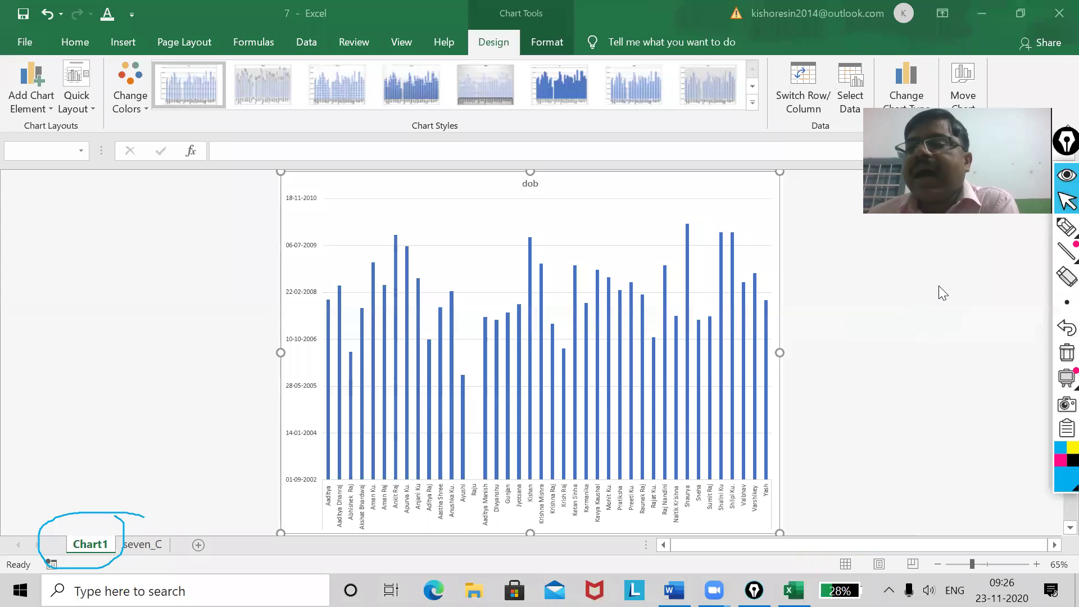
{"action": "left_click", "coordinate": [1061, 226]}
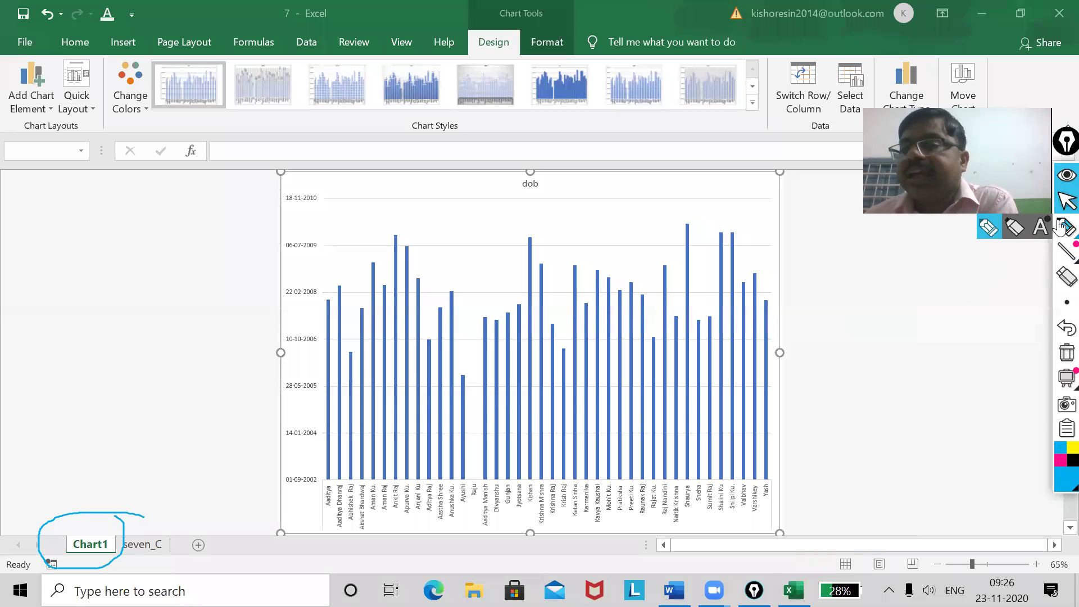
{"action": "left_click", "coordinate": [988, 227]}
{"action": "mouse_move", "coordinate": [774, 285]}
{"action": "left_mouse_down"}
{"action": "mouse_move", "coordinate": [783, 297]}
{"action": "mouse_move", "coordinate": [826, 275]}
{"action": "left_mouse_up"}
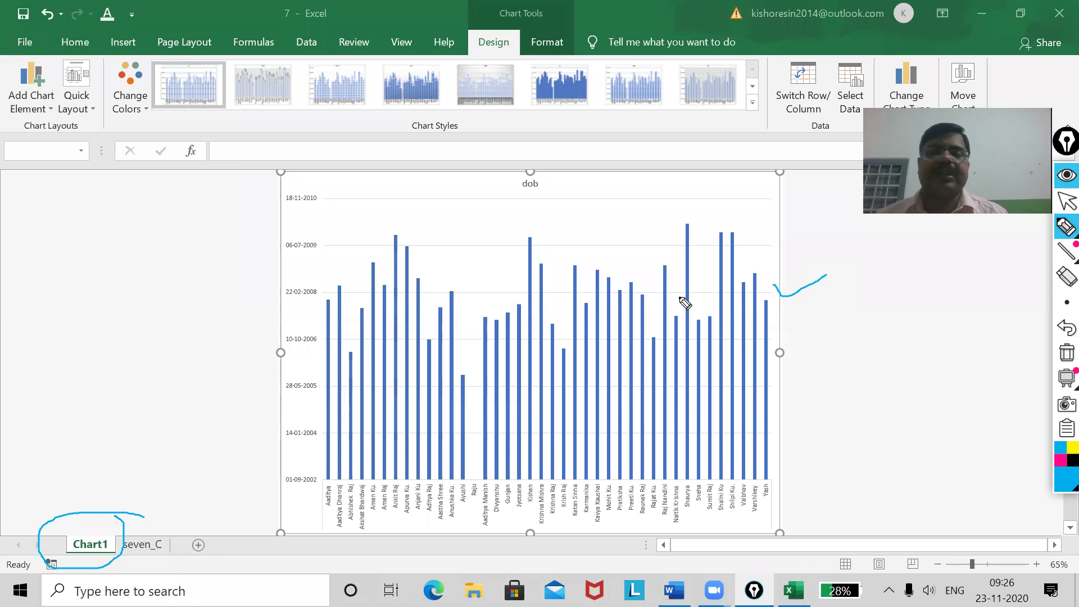
{"action": "left_click", "coordinate": [1061, 205]}
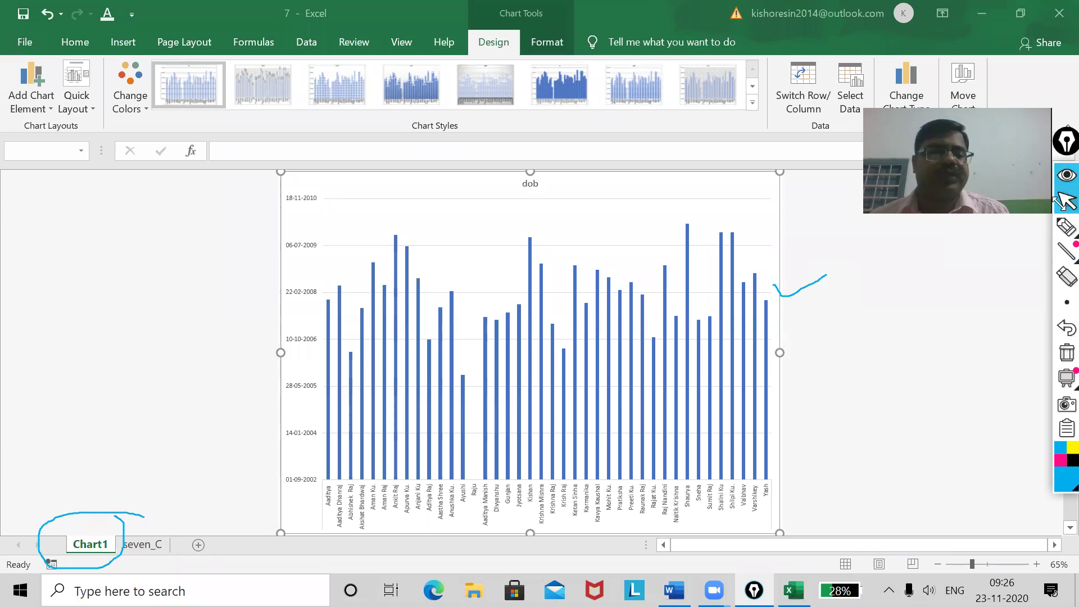
{"action": "left_click", "coordinate": [97, 547]}
Delete the Chart1 chart sheet, confirming the permanent deletion.
{"action": "right_click", "coordinate": [96, 546]}
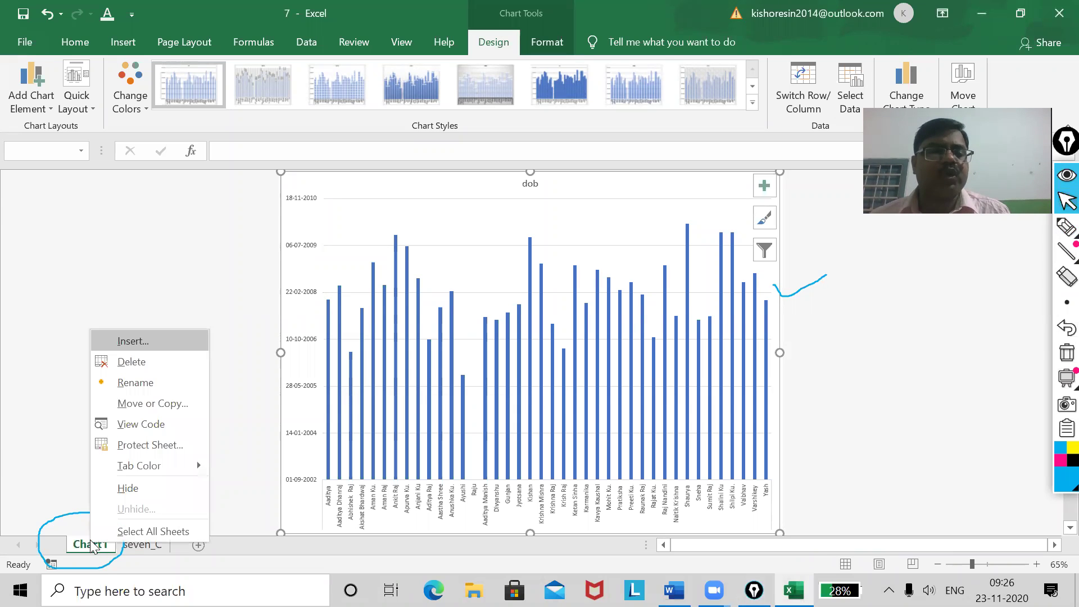
{"action": "left_click", "coordinate": [143, 361]}
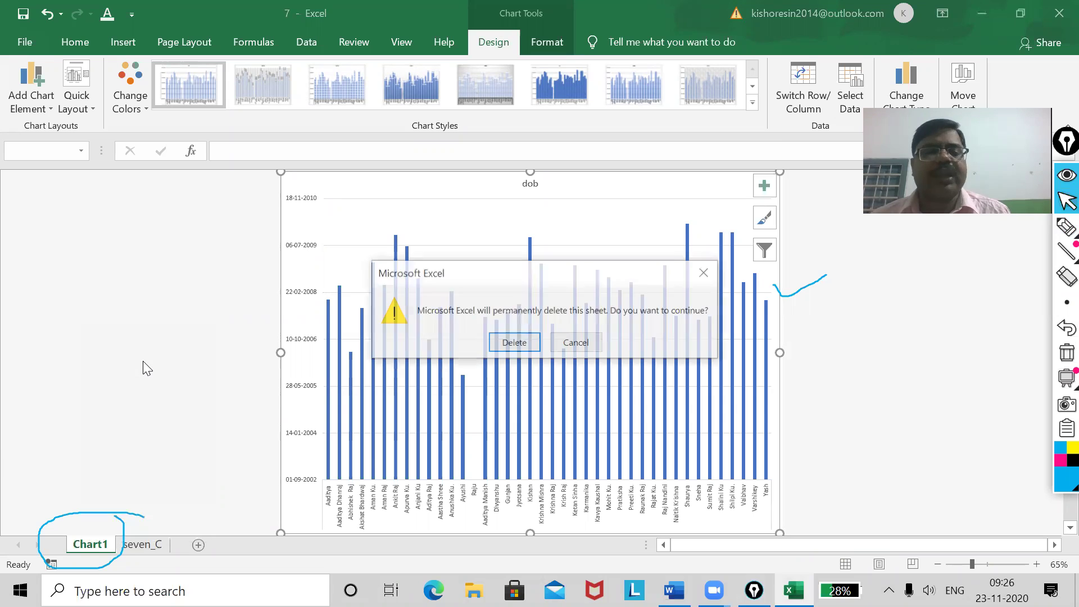
{"action": "left_click", "coordinate": [522, 343]}
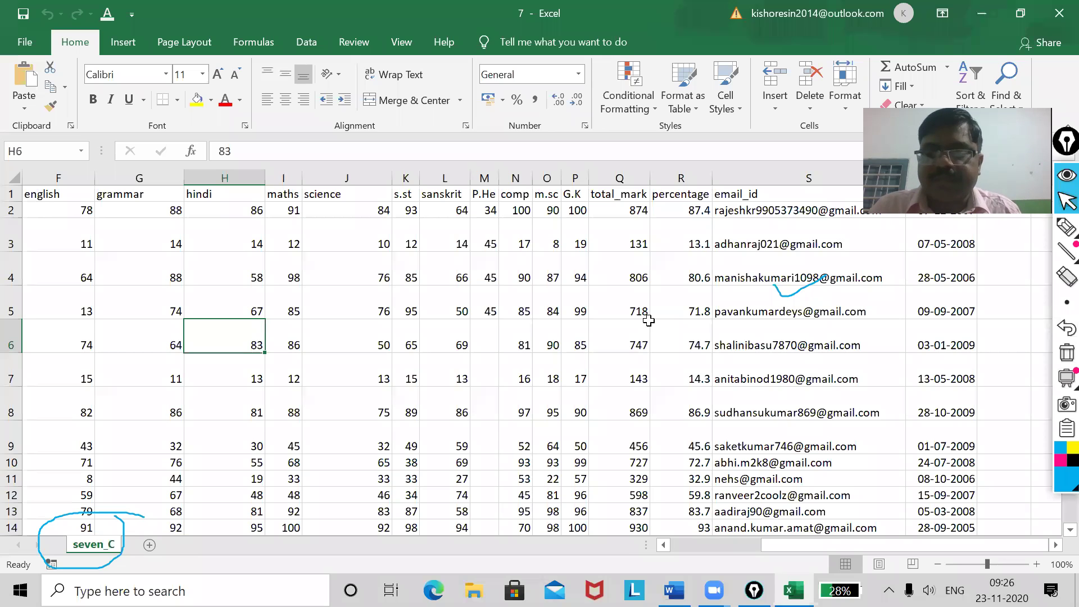
Insert a blank Sheet1 with Shift+F11, then go back to the seven_C sheet.
{"action": "key", "text": "shift+F11"}
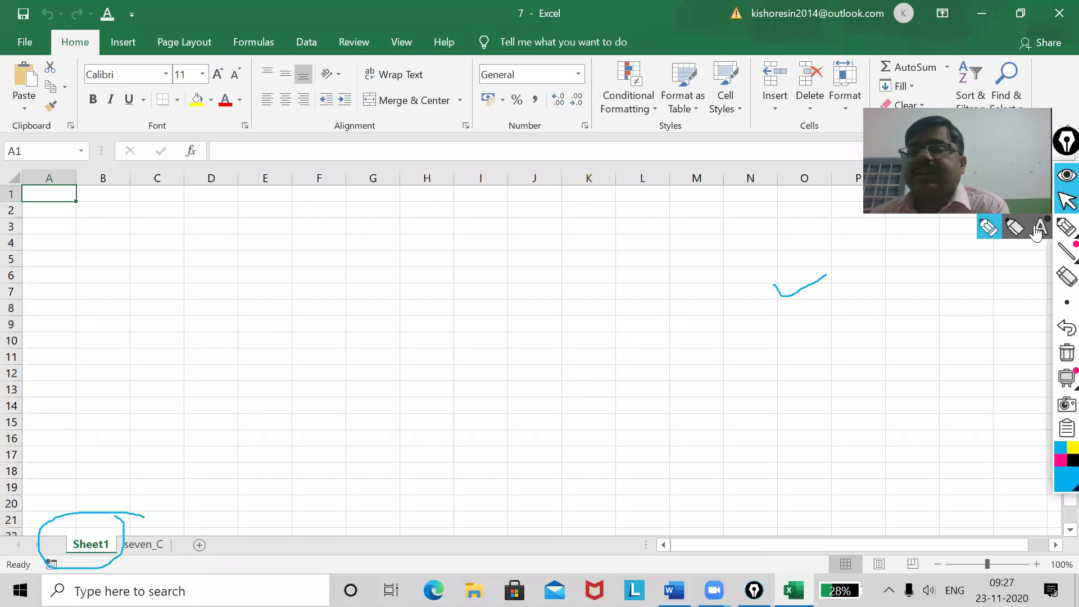
{"action": "left_click", "coordinate": [990, 228]}
{"action": "mouse_move", "coordinate": [101, 521]}
{"action": "left_mouse_down"}
{"action": "mouse_move", "coordinate": [67, 540]}
{"action": "mouse_move", "coordinate": [127, 556]}
{"action": "mouse_move", "coordinate": [104, 530]}
{"action": "left_mouse_up"}
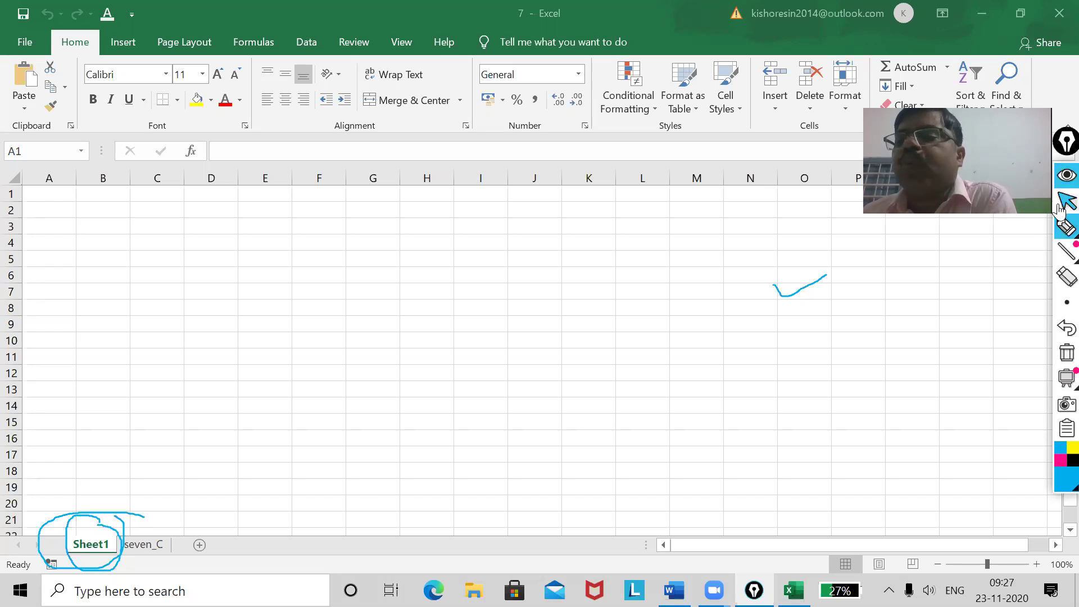
{"action": "left_click", "coordinate": [1059, 207]}
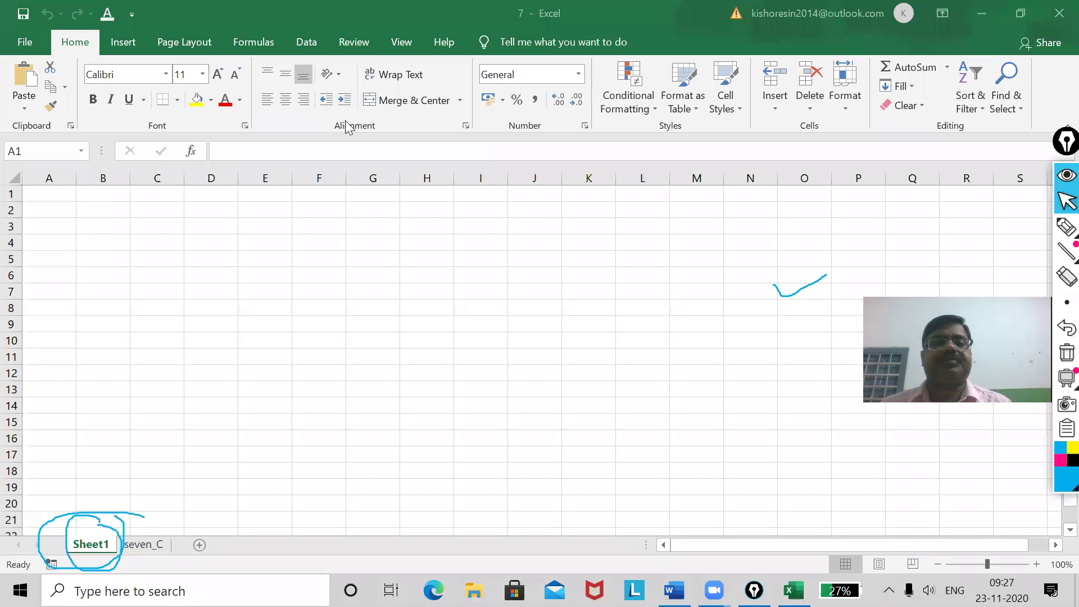
{"action": "scroll", "coordinate": [349, 393], "scroll_direction": "down", "scroll_amount": 6}
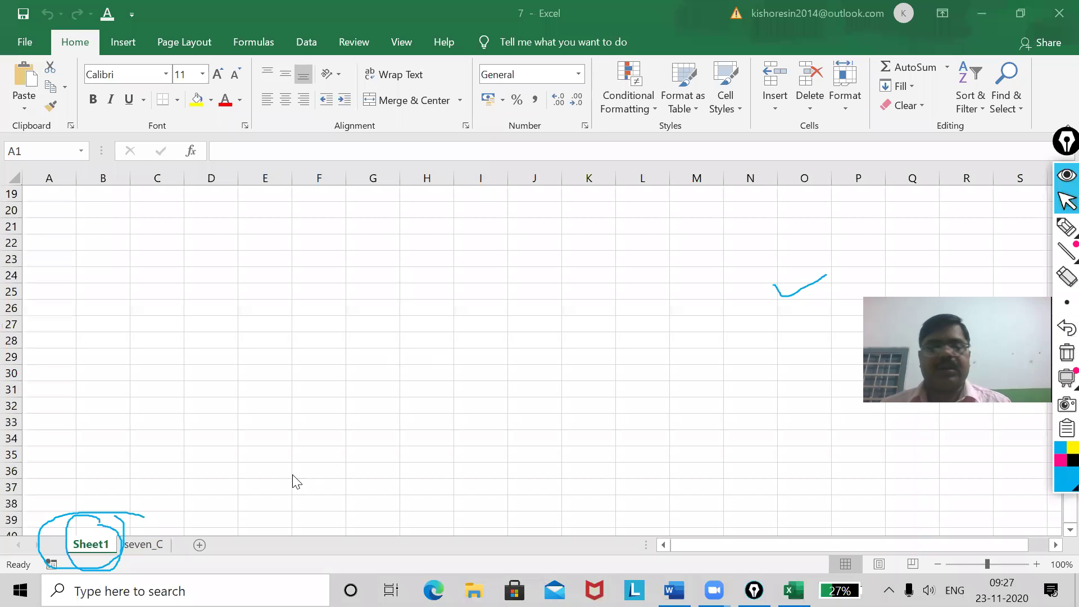
{"action": "left_click", "coordinate": [138, 544]}
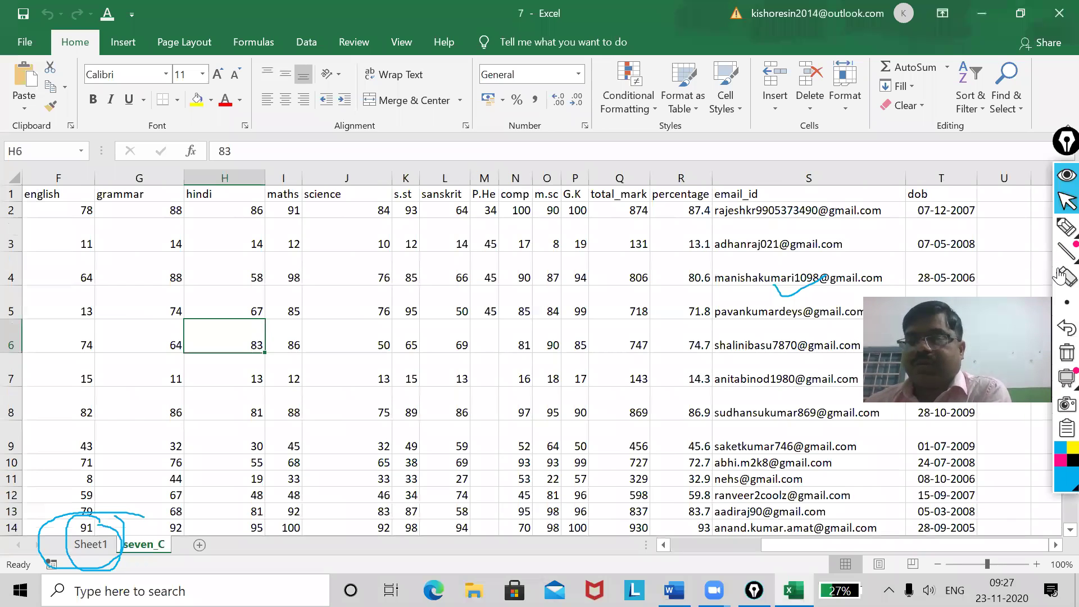
Select the whole seven_C sheet and AutoFit all column widths, revealing the class and section columns.
{"action": "left_click", "coordinate": [845, 106]}
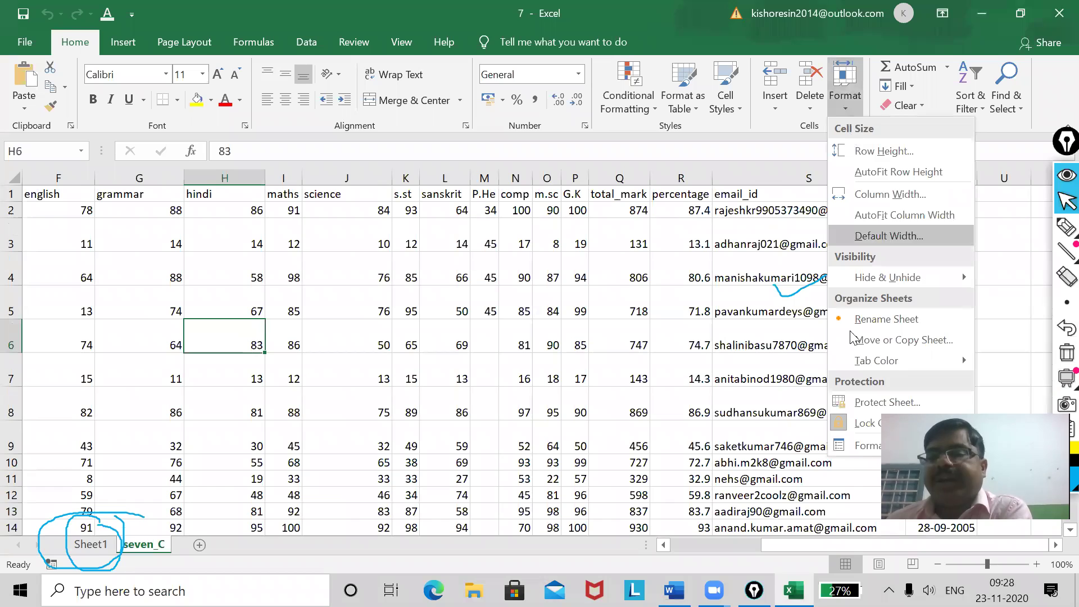
{"action": "left_click", "coordinate": [1009, 274]}
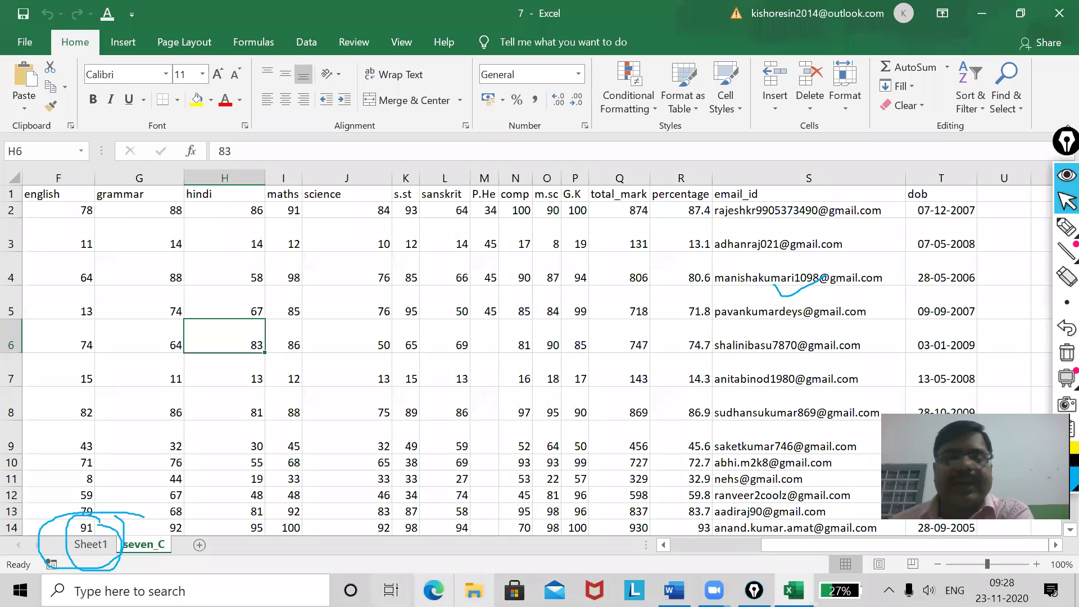
{"action": "left_click_drag", "start_coordinate": [813, 546], "coordinate": [681, 549]}
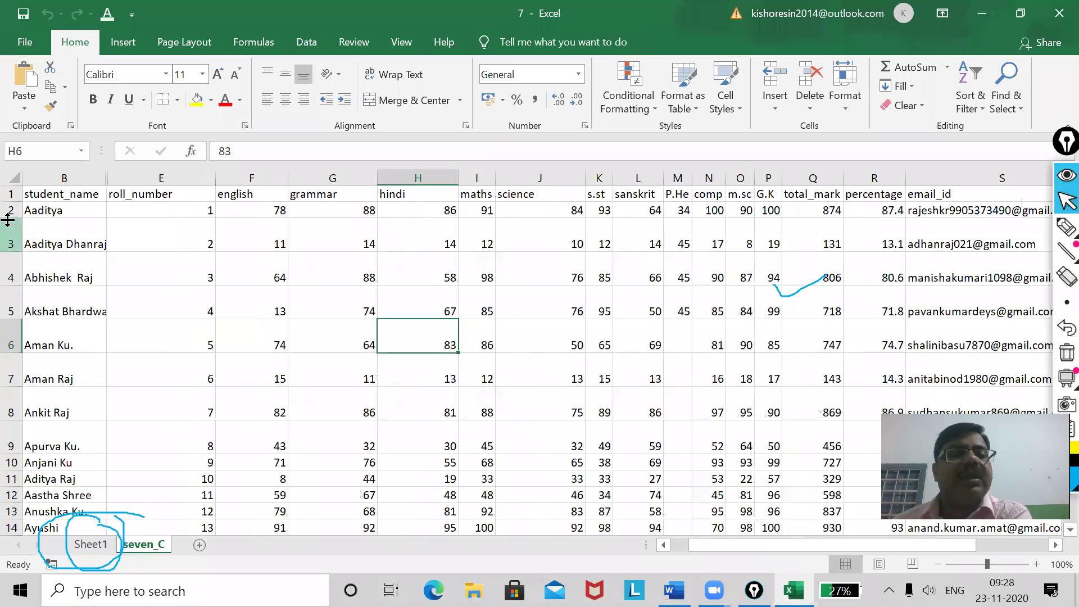
{"action": "key", "text": "ctrl+a"}
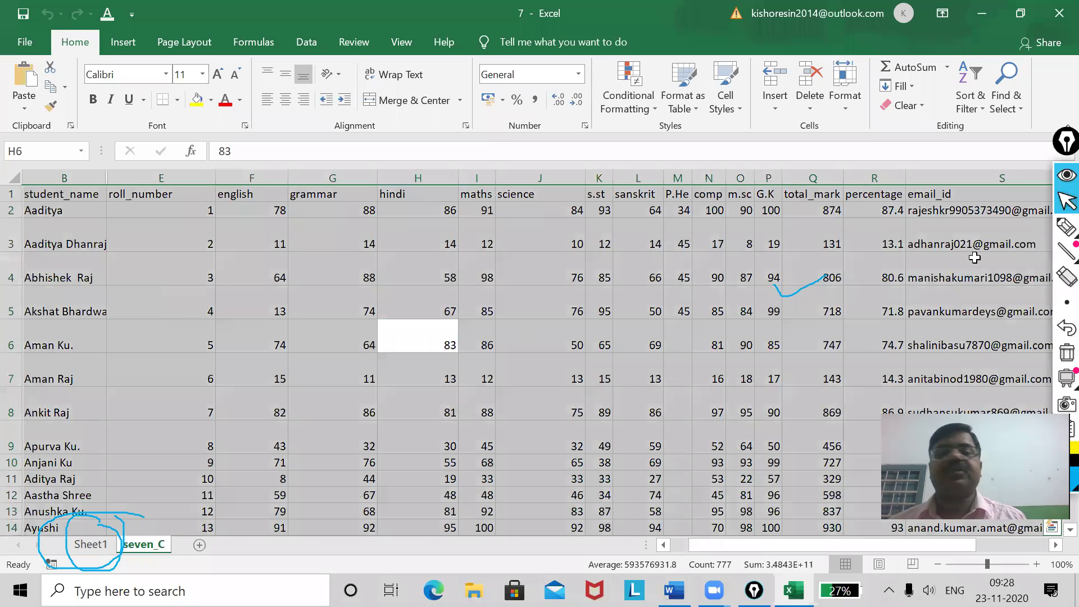
{"action": "left_click", "coordinate": [853, 103]}
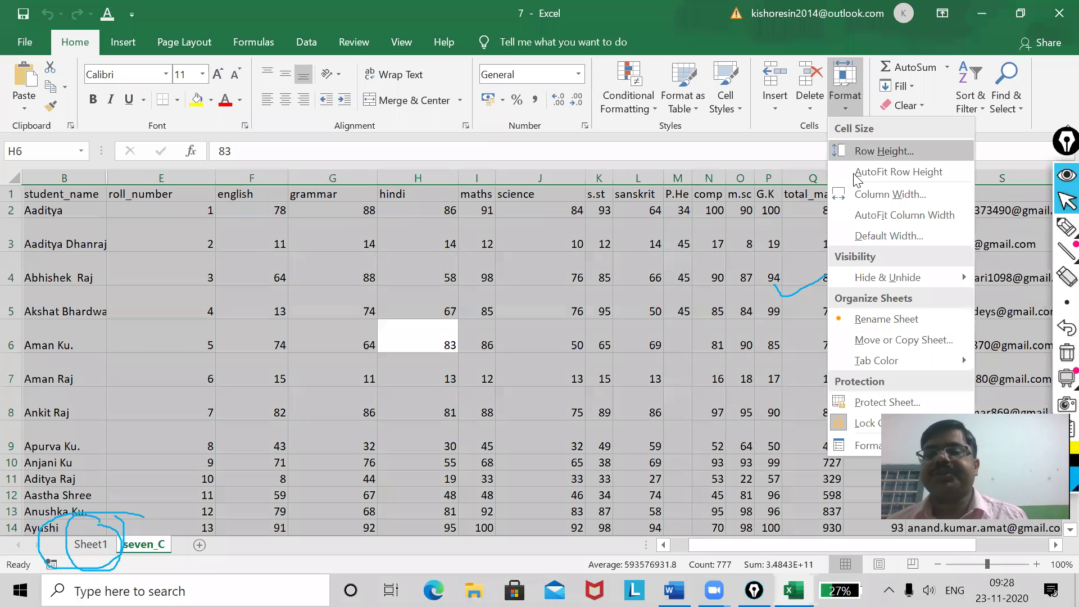
{"action": "left_click", "coordinate": [882, 216]}
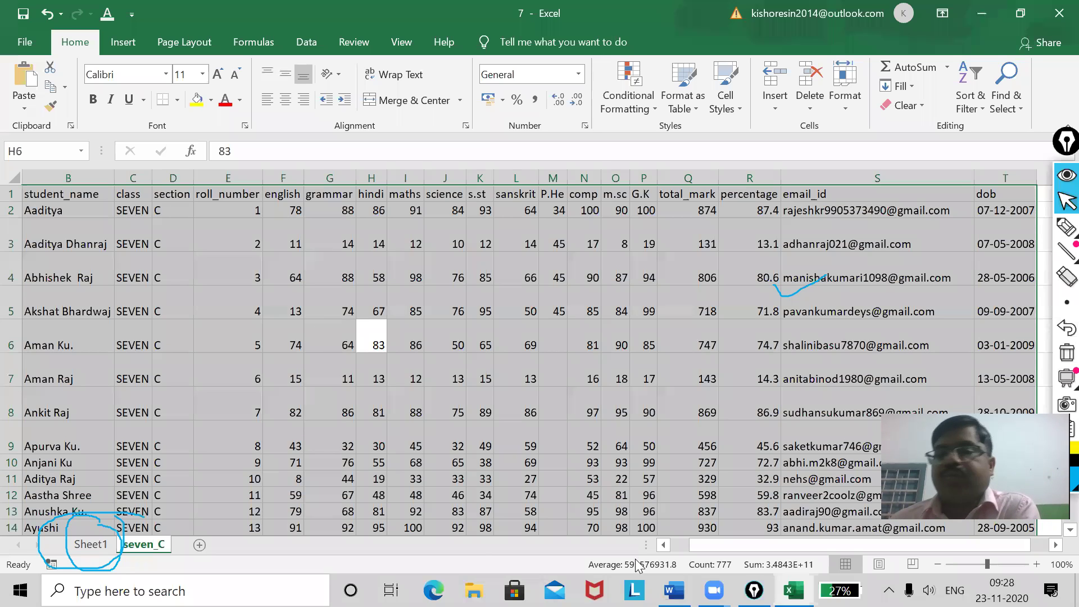
{"action": "left_click", "coordinate": [846, 101]}
{"action": "left_click", "coordinate": [870, 447]}
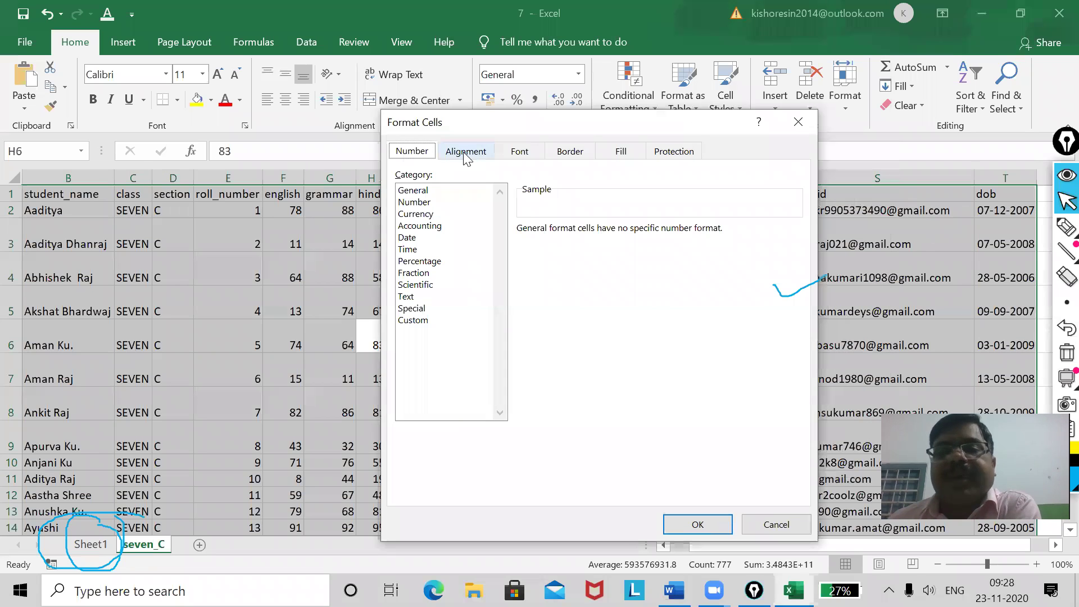
{"action": "left_click", "coordinate": [466, 152]}
{"action": "left_click", "coordinate": [519, 152]}
{"action": "left_click", "coordinate": [570, 153]}
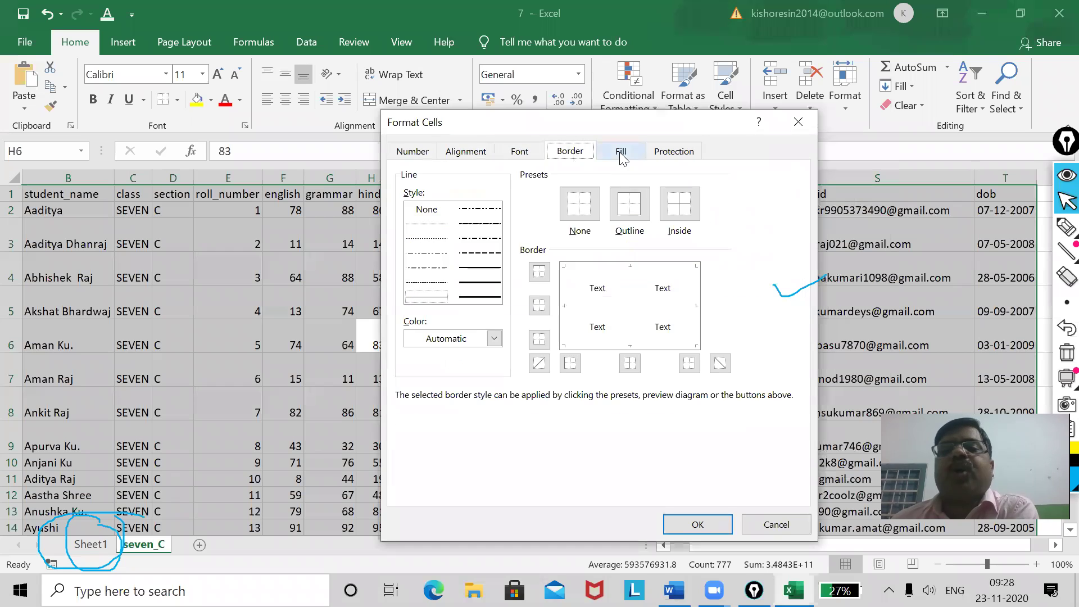
{"action": "left_click", "coordinate": [621, 152]}
{"action": "left_click", "coordinate": [675, 152]}
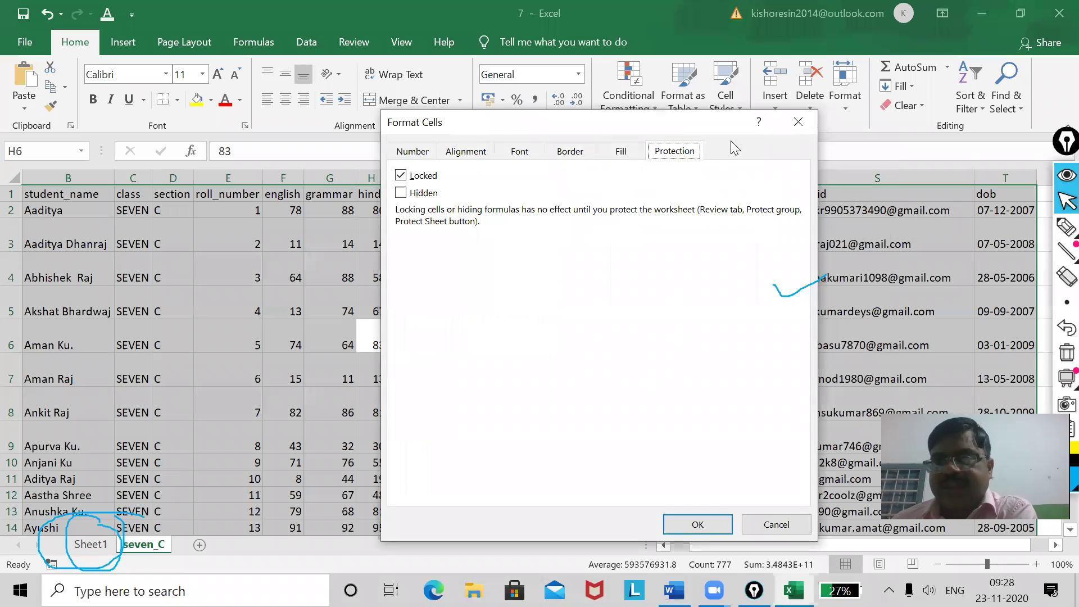
{"action": "left_click", "coordinate": [411, 151]}
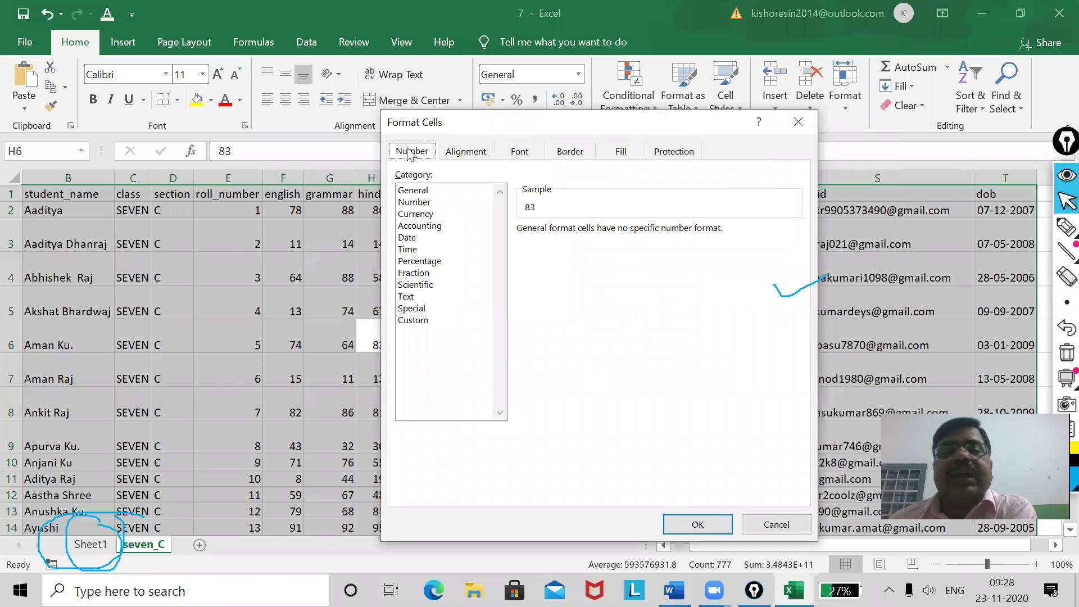
{"action": "left_click", "coordinate": [421, 192]}
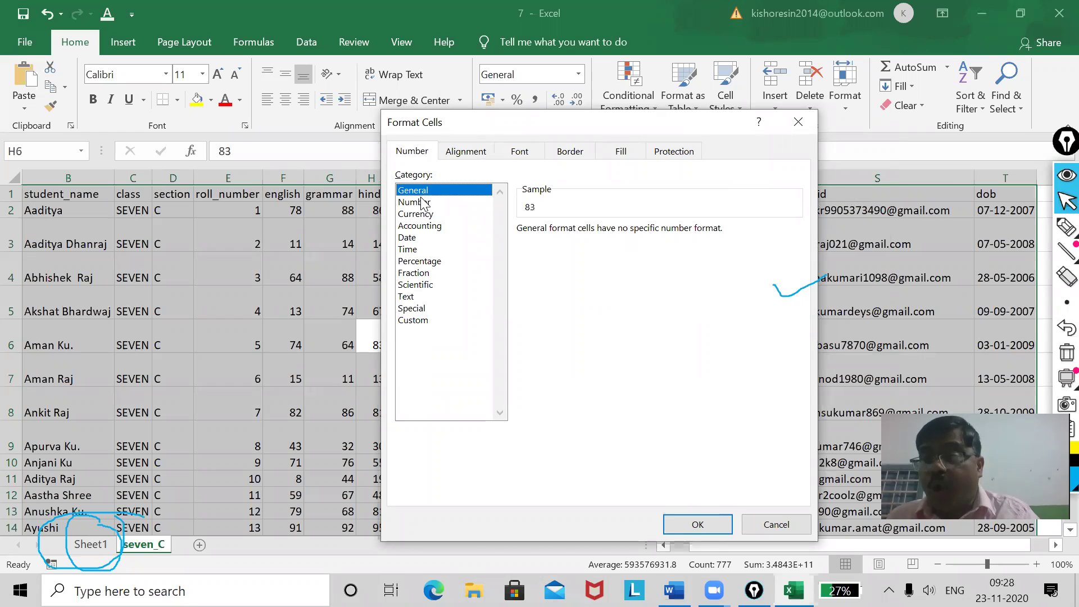
{"action": "left_click", "coordinate": [792, 121]}
{"action": "left_click_drag", "start_coordinate": [413, 212], "coordinate": [434, 526]}
Format the maths marks in column I as Number with four decimal places.
{"action": "left_click", "coordinate": [845, 101]}
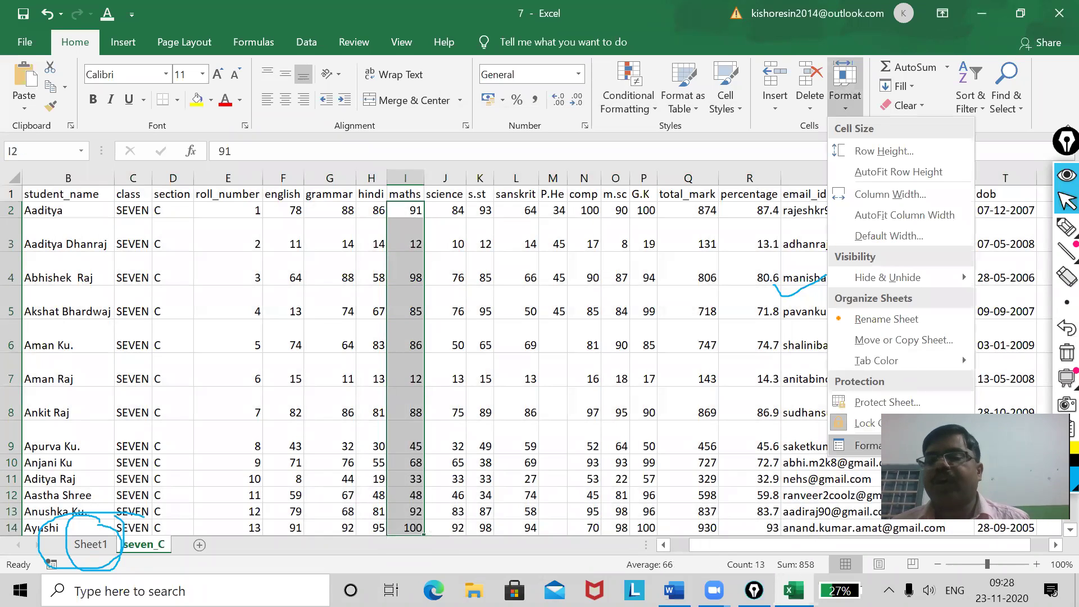
{"action": "left_click", "coordinate": [894, 445]}
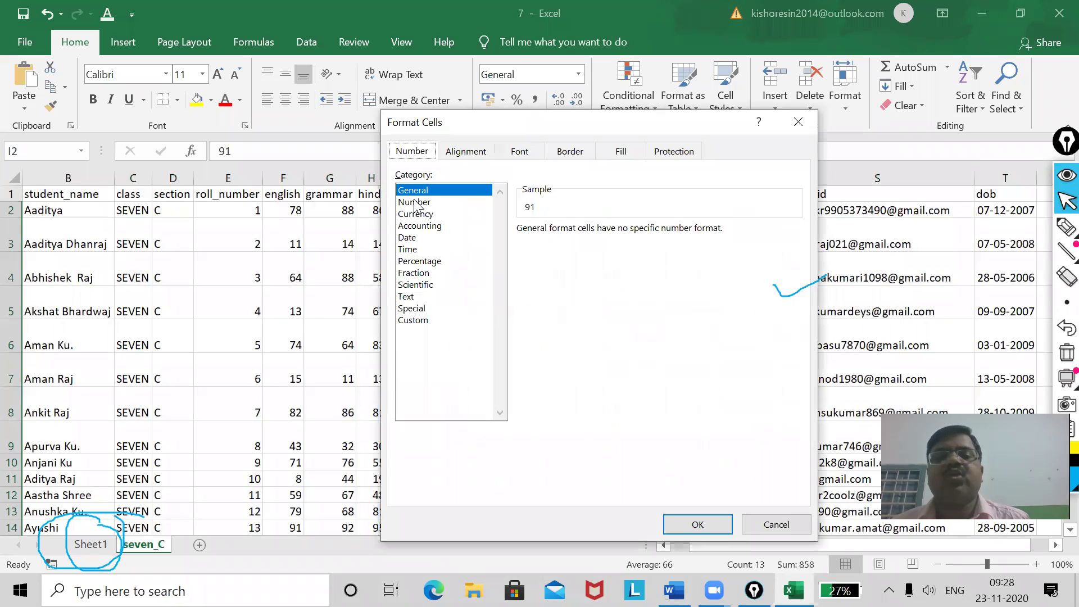
{"action": "left_click", "coordinate": [414, 201]}
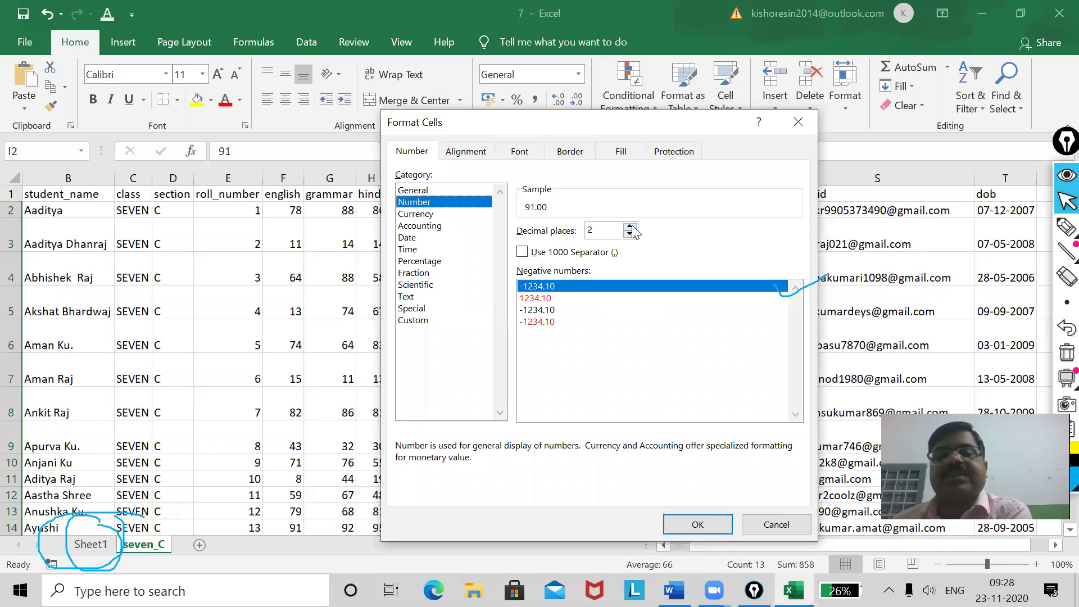
{"action": "left_click", "coordinate": [631, 227]}
{"action": "left_click", "coordinate": [630, 227]}
{"action": "left_click", "coordinate": [669, 524]}
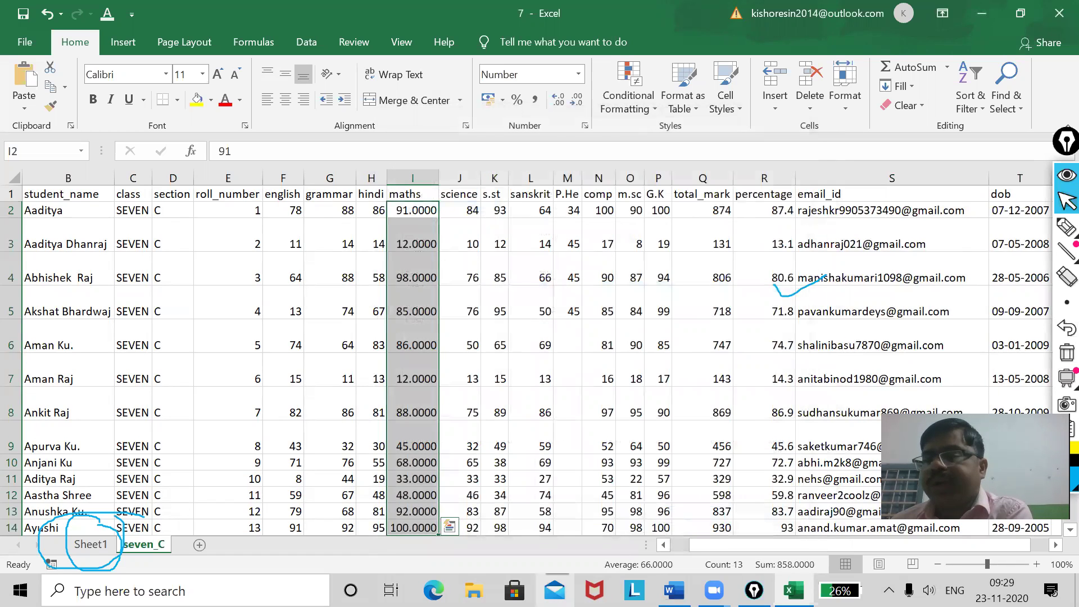
Switch the maths marks to Currency format with the ₹ symbol.
{"action": "left_click", "coordinate": [843, 108]}
{"action": "left_click", "coordinate": [875, 447]}
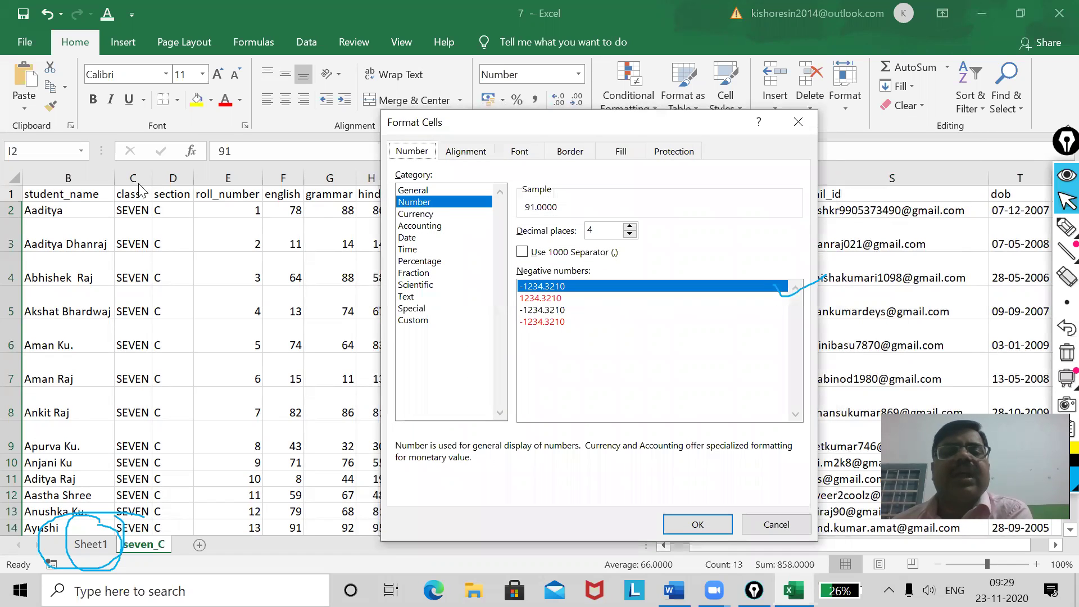
{"action": "left_click", "coordinate": [423, 214]}
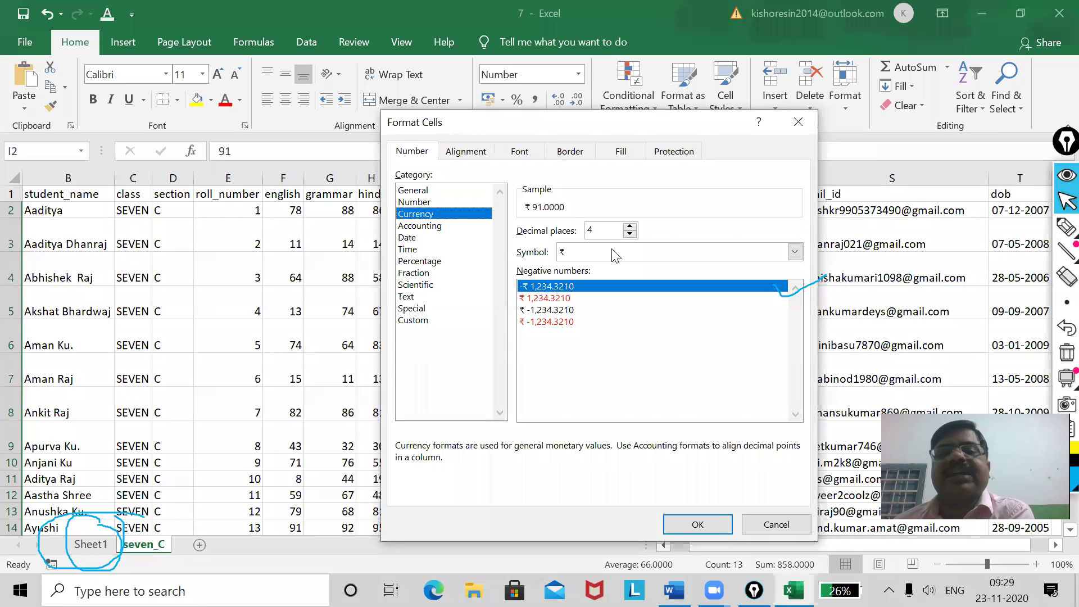
{"action": "left_click", "coordinate": [628, 258]}
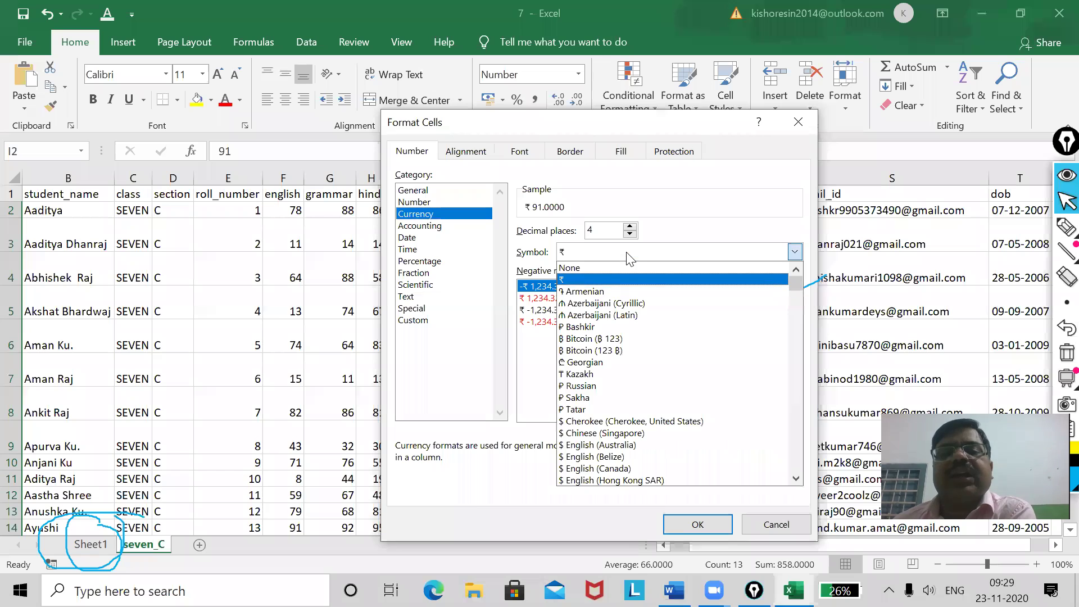
{"action": "left_click", "coordinate": [596, 278]}
{"action": "left_click", "coordinate": [696, 525]}
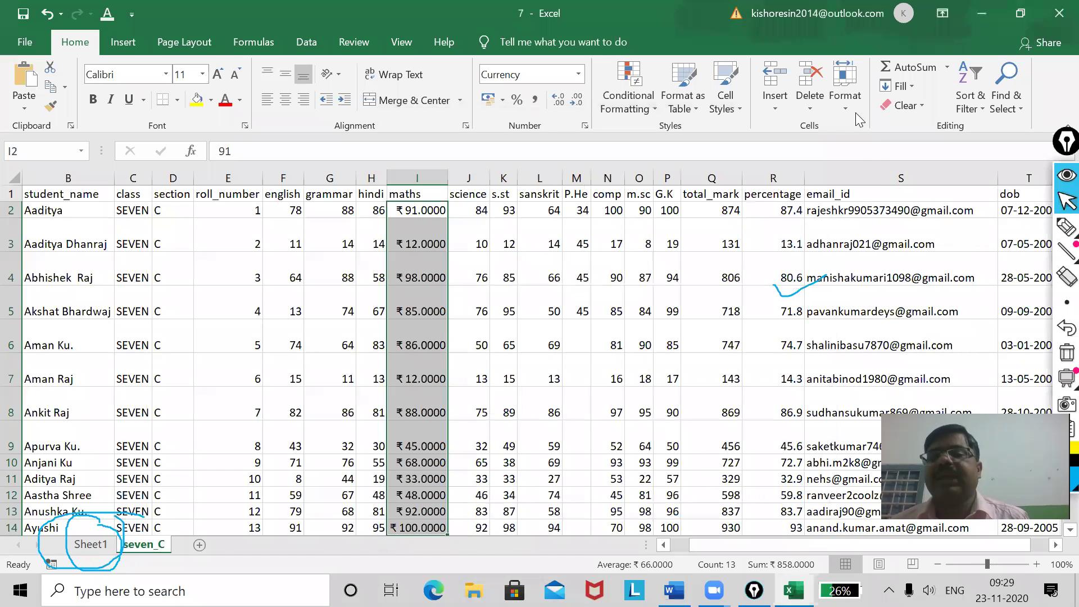
{"action": "left_click", "coordinate": [844, 99]}
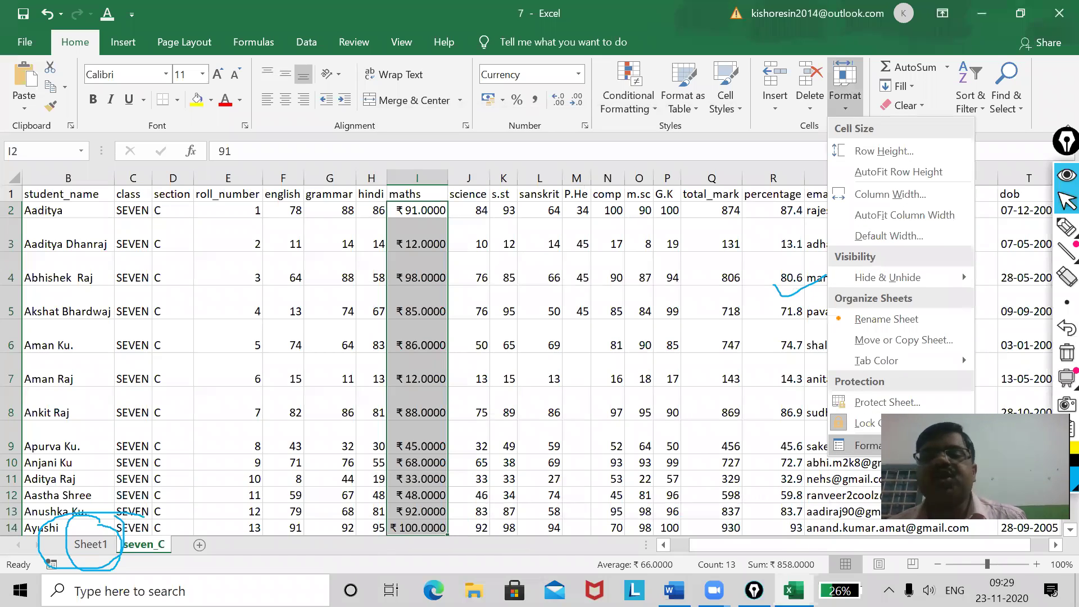
Rotate the maths marks' text orientation to 45 degrees in the Alignment settings.
{"action": "key", "text": "Return"}
{"action": "left_click", "coordinate": [462, 157]}
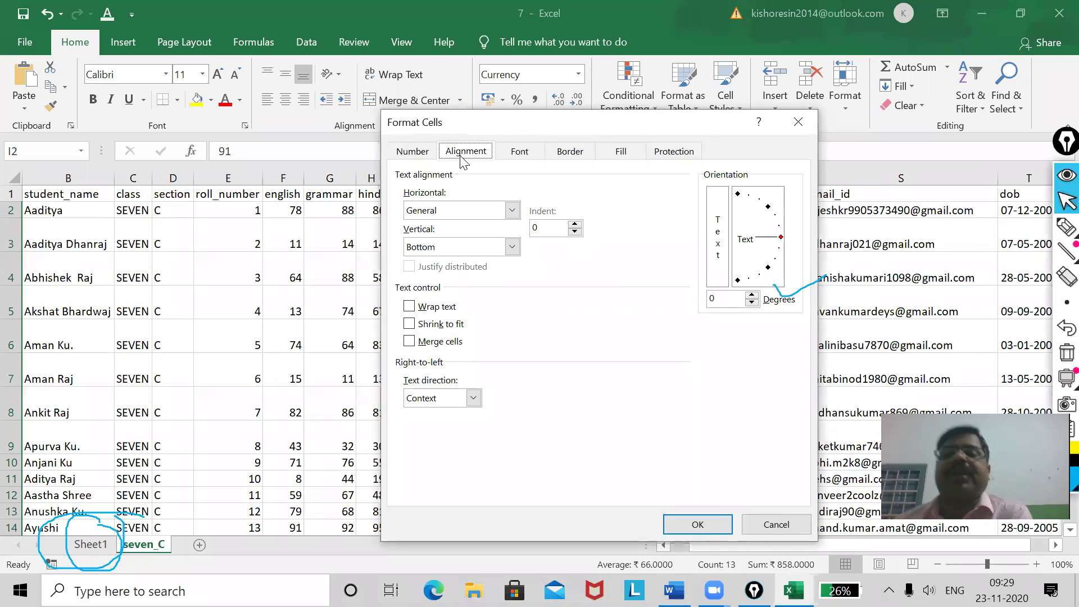
{"action": "left_click_drag", "start_coordinate": [784, 235], "coordinate": [774, 208]}
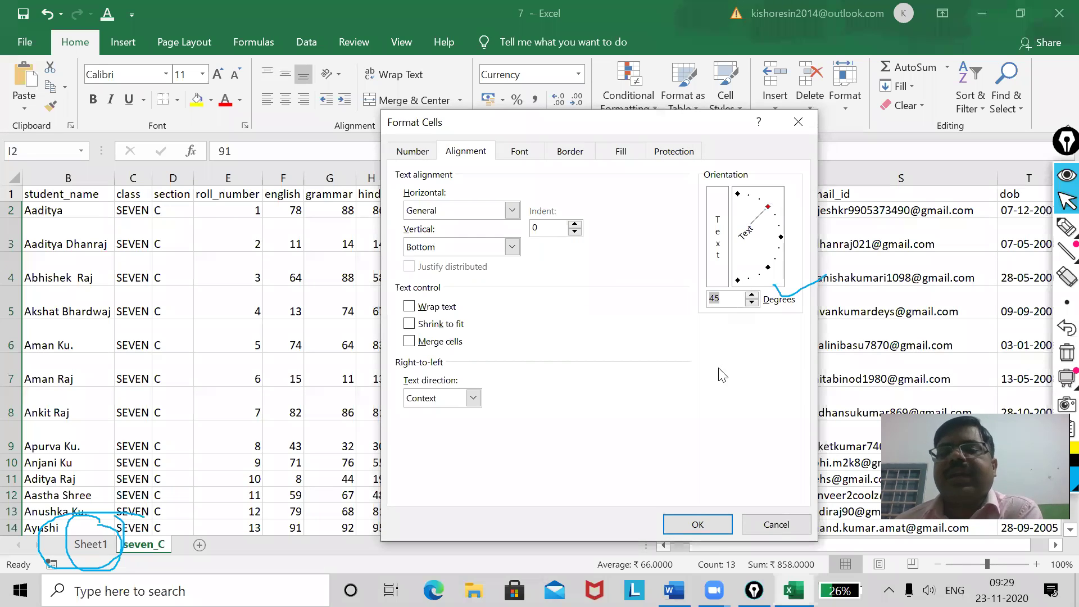
{"action": "left_click", "coordinate": [697, 528]}
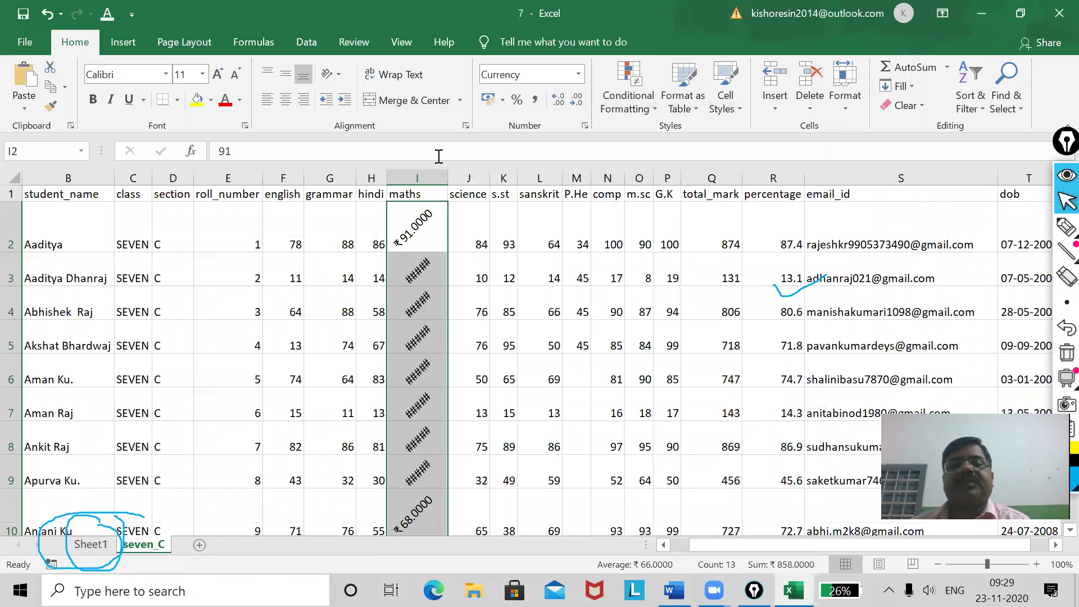
Undo the 45° tilt and extra width on column I so maths marks read ₹91.0000 upright.
{"action": "left_click_drag", "start_coordinate": [448, 175], "coordinate": [545, 174]}
{"action": "left_click", "coordinate": [447, 281]}
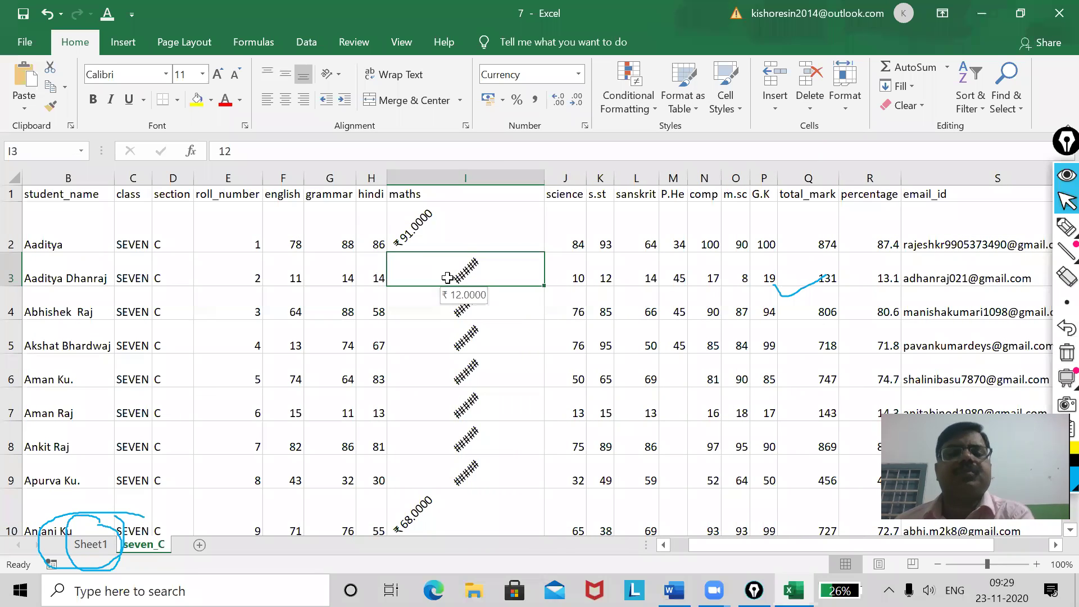
{"action": "left_click_drag", "start_coordinate": [473, 276], "coordinate": [476, 470]}
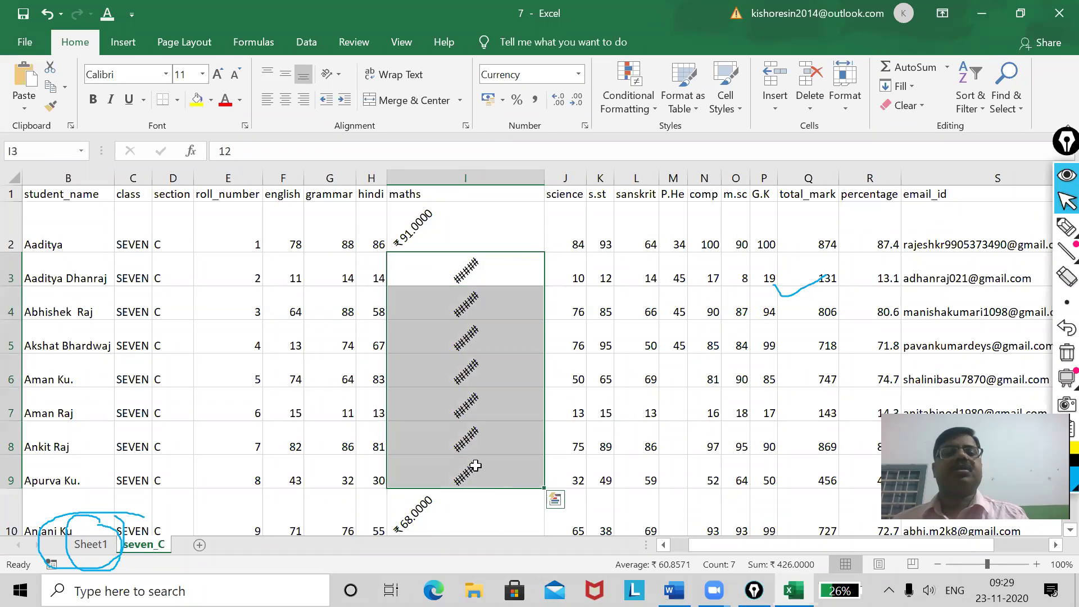
{"action": "key", "text": "ctrl+z"}
{"action": "key", "text": "ctrl+z"}
{"action": "key", "text": "ctrl+z"}
{"action": "key", "text": "ctrl+z"}
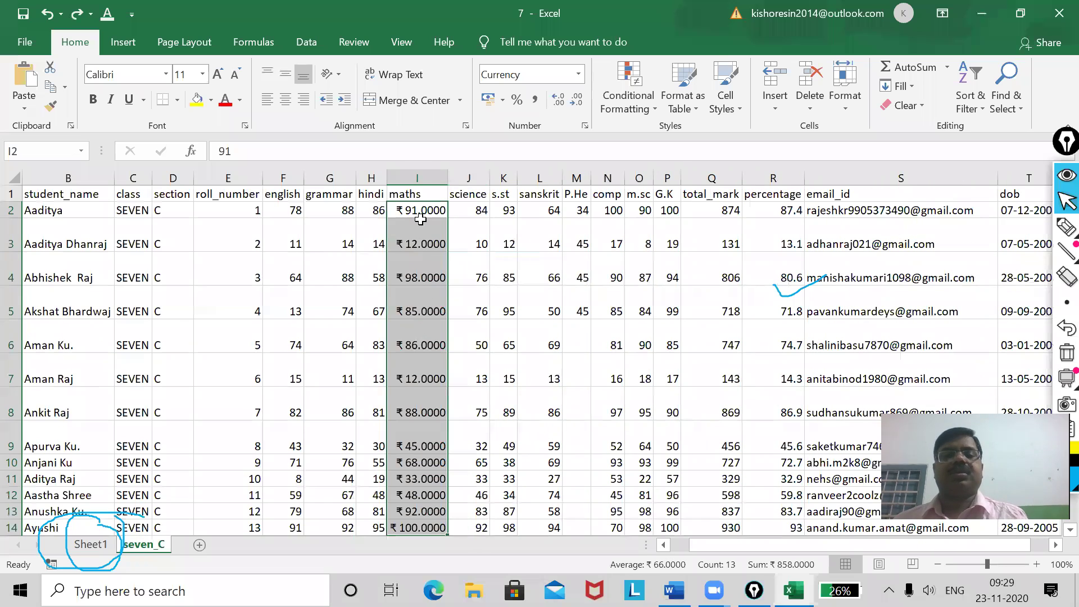
{"action": "left_click_drag", "start_coordinate": [417, 210], "coordinate": [421, 498]}
Rotate the selected maths marks in column I to a 40° text angle.
{"action": "left_click", "coordinate": [850, 104]}
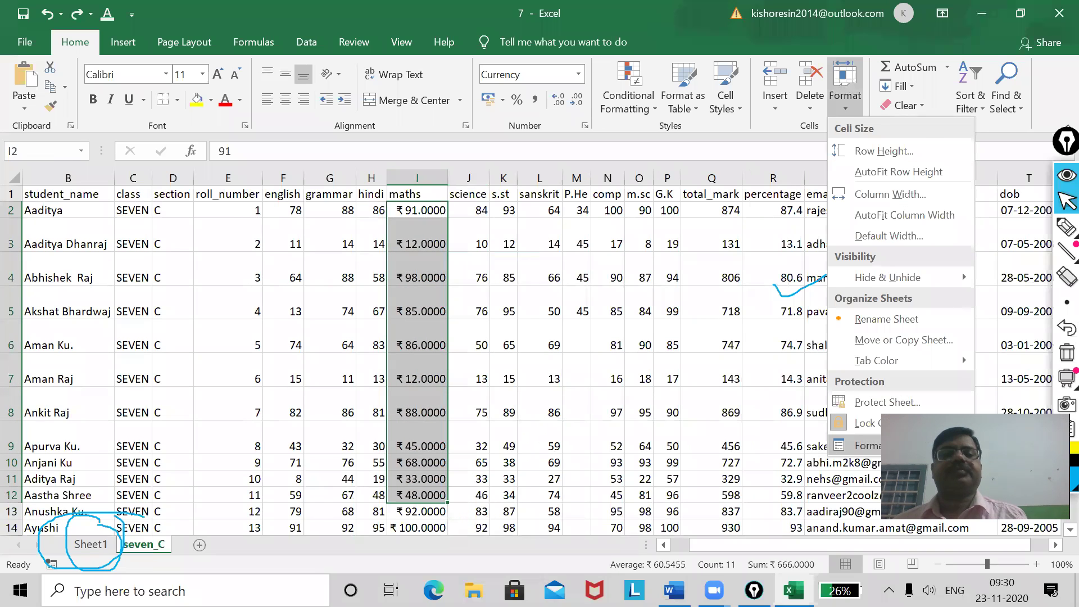
{"action": "left_click", "coordinate": [860, 446]}
{"action": "left_click_drag", "start_coordinate": [790, 259], "coordinate": [772, 209]}
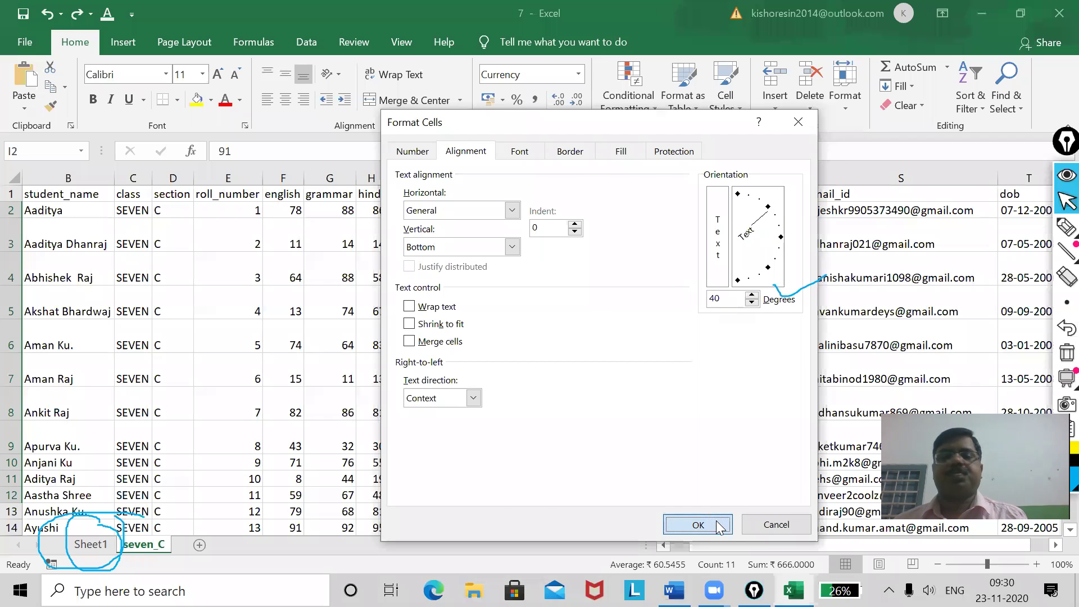
{"action": "left_click", "coordinate": [716, 521]}
Widen column I slightly, then select the whole email_id column.
{"action": "left_click", "coordinate": [419, 332]}
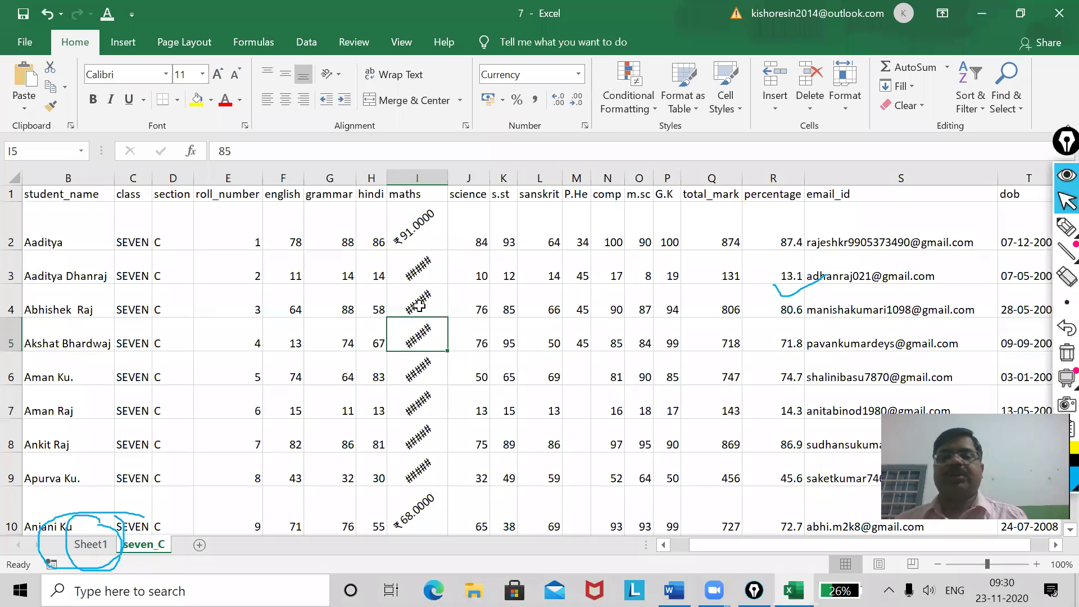
{"action": "scroll", "coordinate": [416, 276], "scroll_direction": "down", "scroll_amount": 4}
{"action": "scroll", "coordinate": [415, 273], "scroll_direction": "up", "scroll_amount": 4}
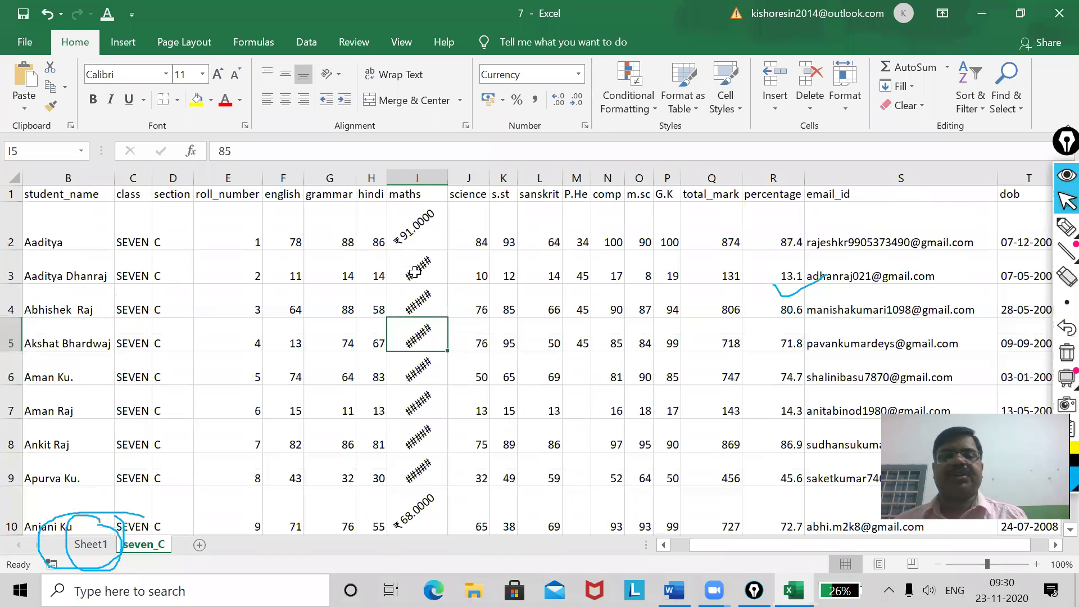
{"action": "left_click_drag", "start_coordinate": [416, 269], "coordinate": [419, 444]}
{"action": "left_click_drag", "start_coordinate": [474, 177], "coordinate": [472, 177]}
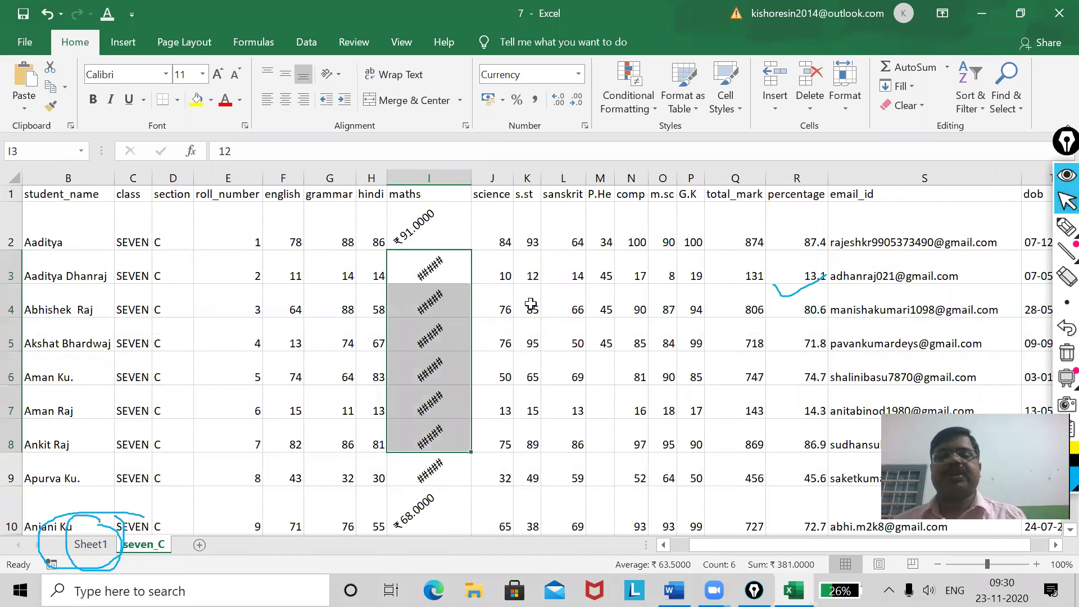
{"action": "left_click", "coordinate": [663, 309]}
{"action": "left_click", "coordinate": [910, 174]}
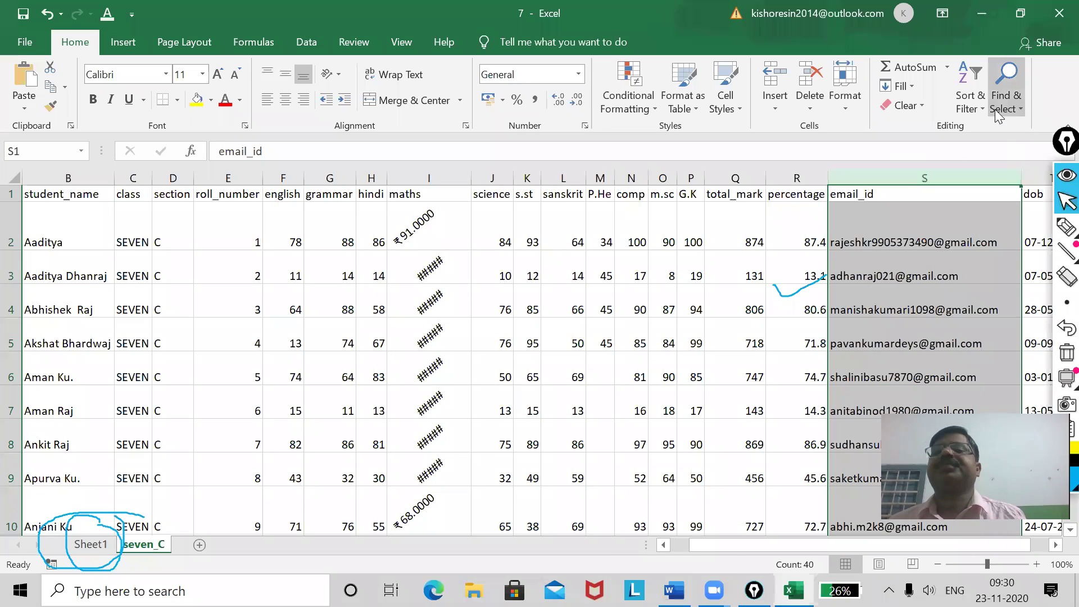
Tilt the email_id header and addresses in column S upward to about 43°.
{"action": "left_click", "coordinate": [846, 108]}
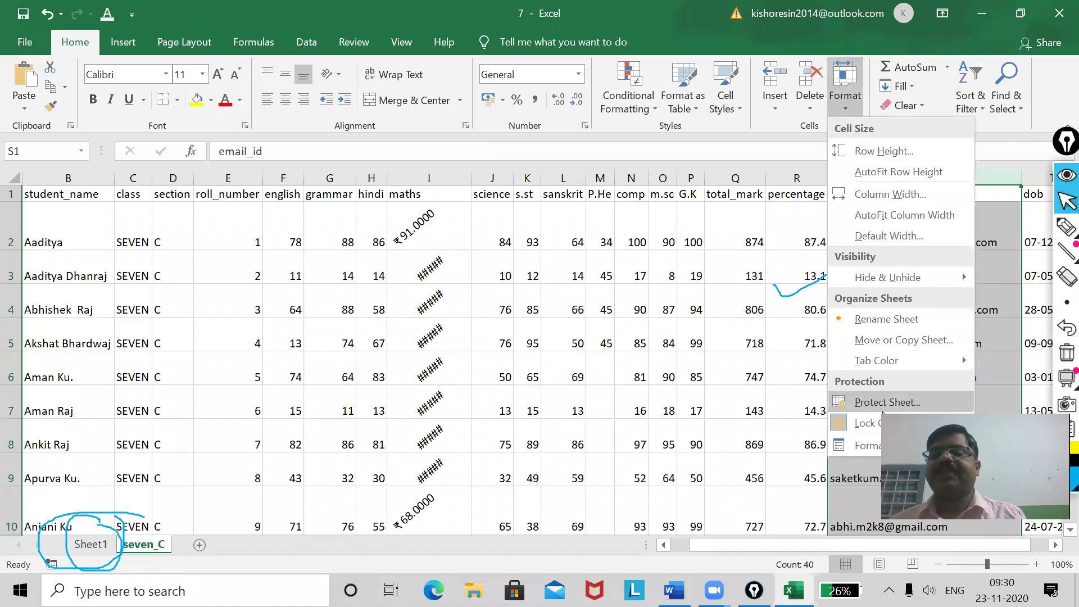
{"action": "left_click", "coordinate": [865, 445]}
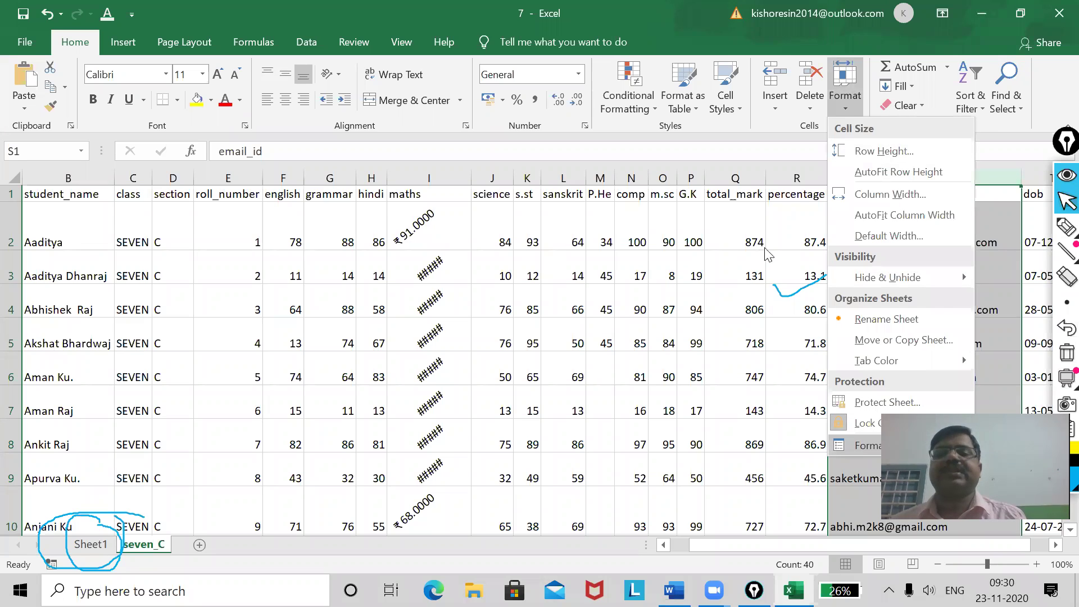
{"action": "left_click_drag", "start_coordinate": [775, 239], "coordinate": [769, 209]}
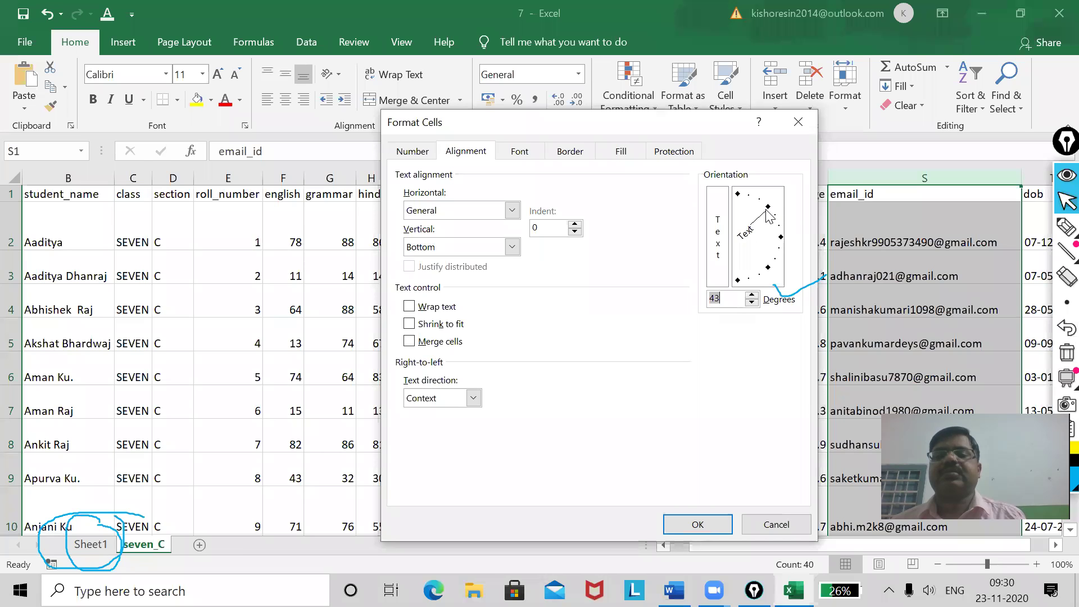
{"action": "left_click", "coordinate": [698, 525]}
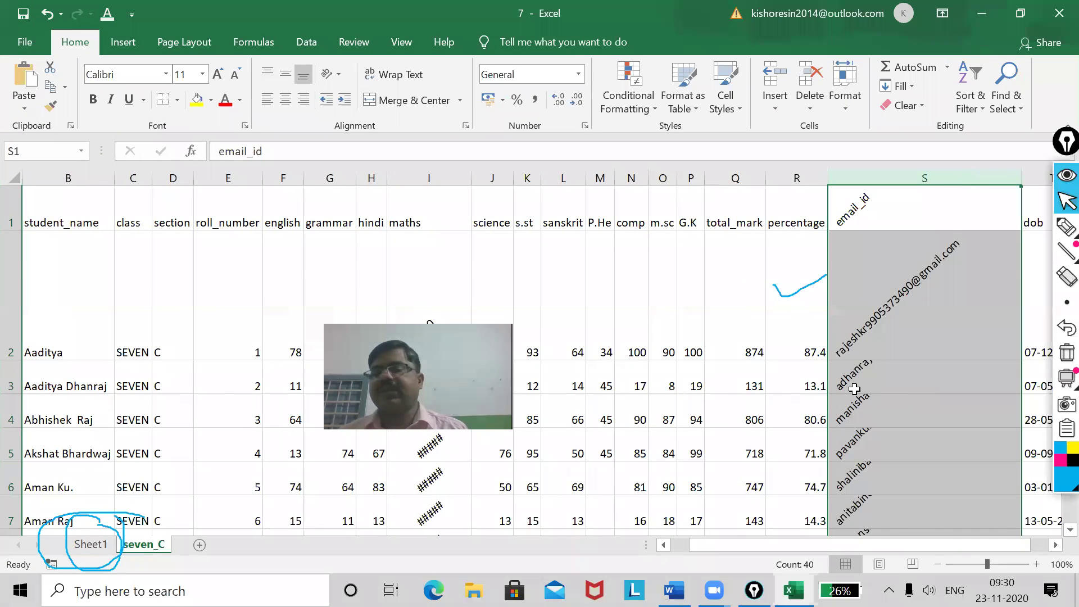
{"action": "scroll", "coordinate": [932, 338], "scroll_direction": "down", "scroll_amount": 4}
{"action": "scroll", "coordinate": [931, 338], "scroll_direction": "down", "scroll_amount": 10}
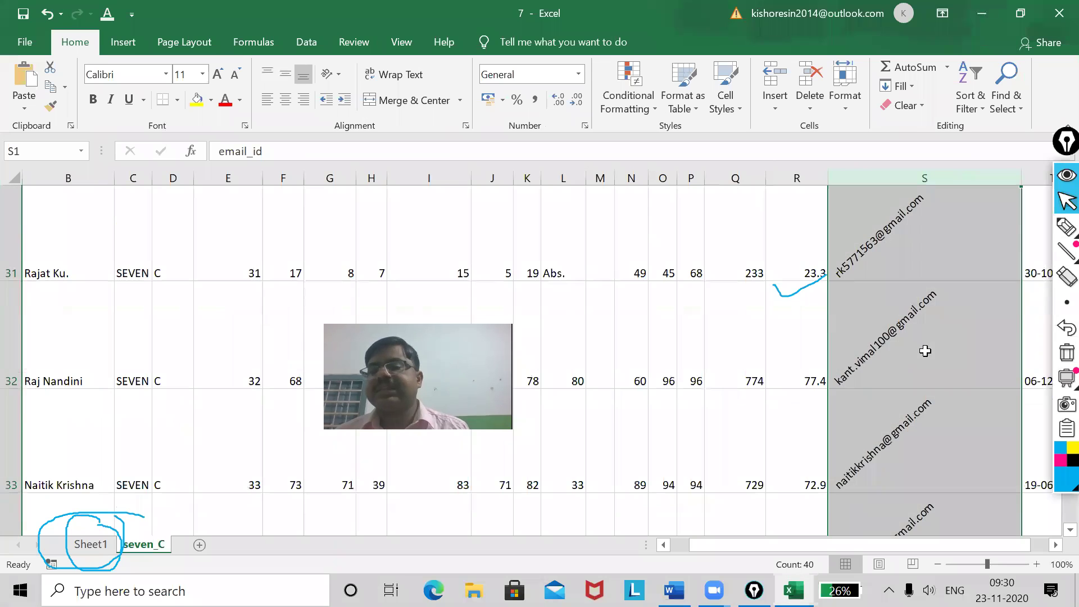
{"action": "scroll", "coordinate": [914, 340], "scroll_direction": "up", "scroll_amount": 7}
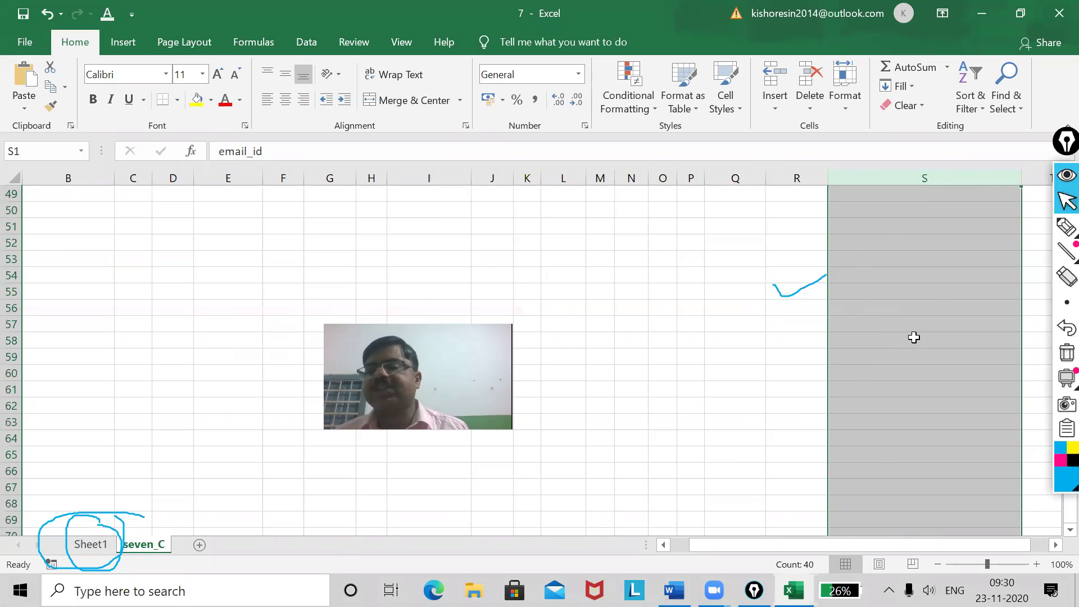
{"action": "scroll", "coordinate": [915, 337], "scroll_direction": "up", "scroll_amount": 5}
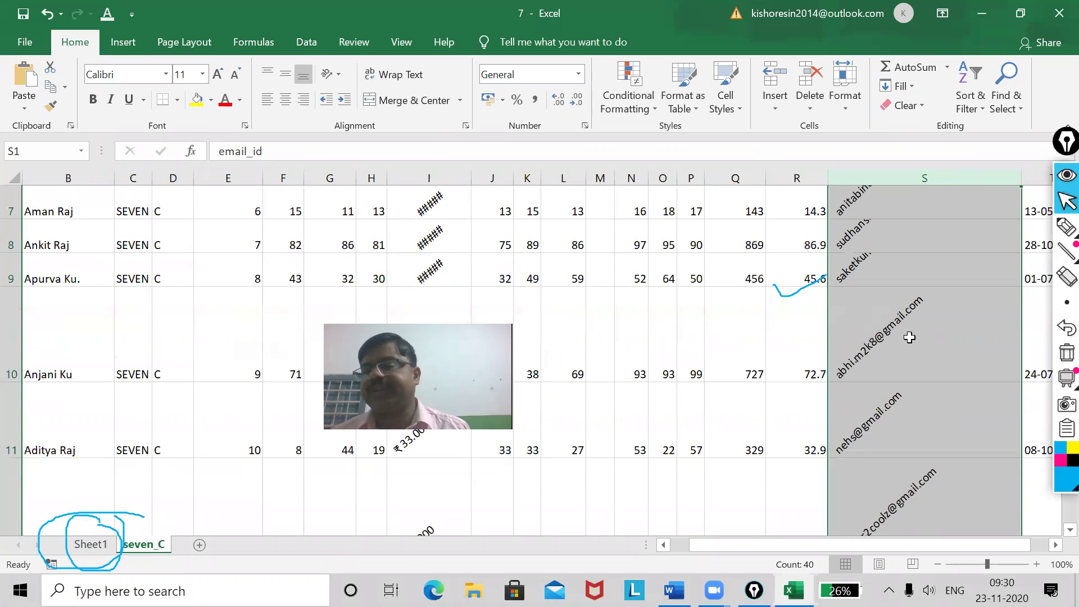
{"action": "left_click", "coordinate": [845, 96]}
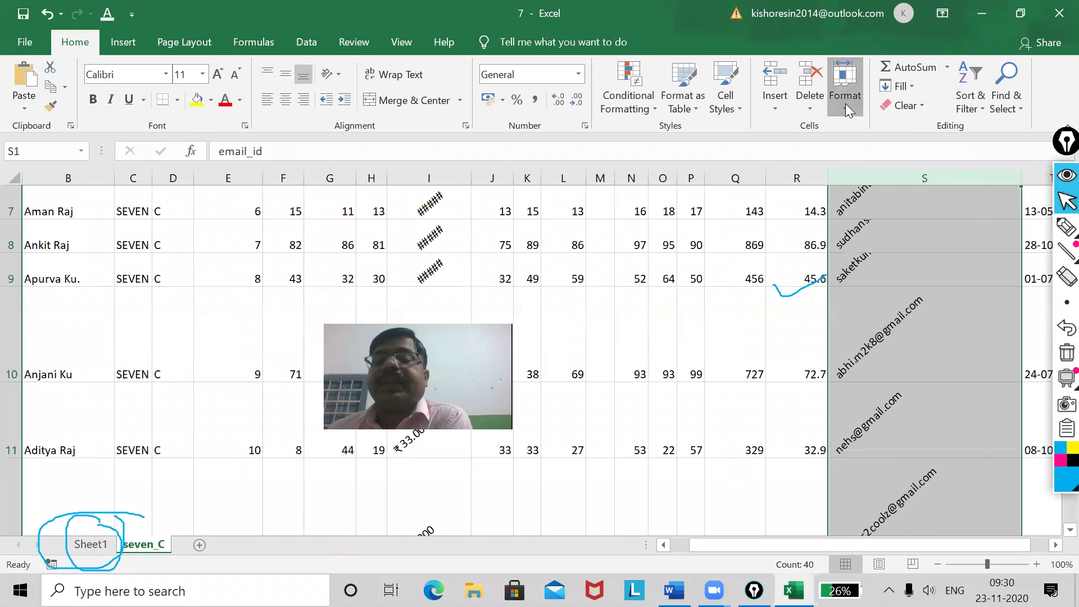
{"action": "left_click", "coordinate": [886, 445]}
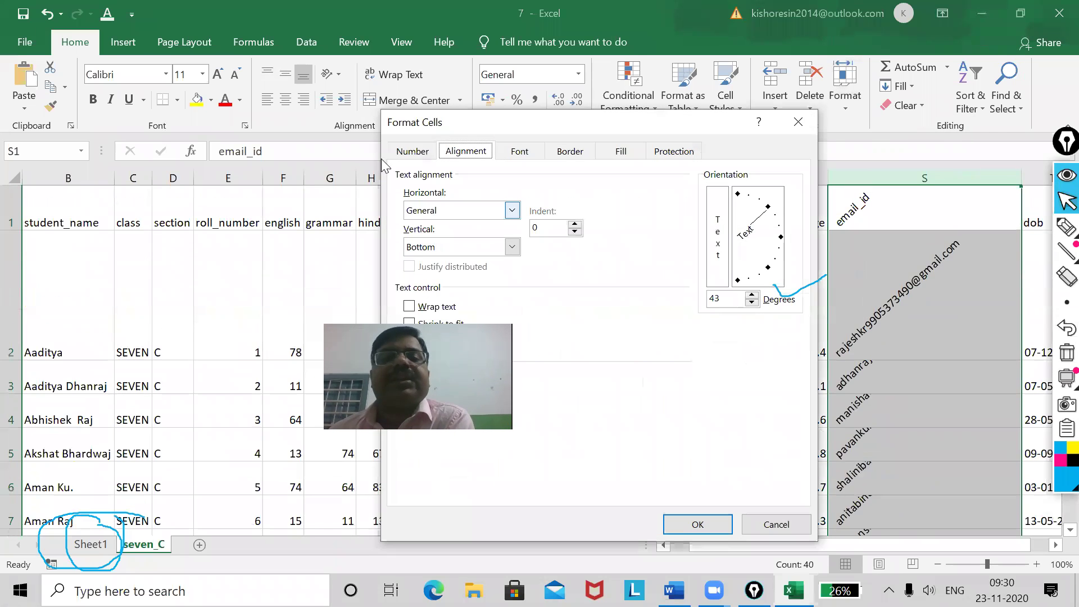
{"action": "left_click", "coordinate": [518, 153]}
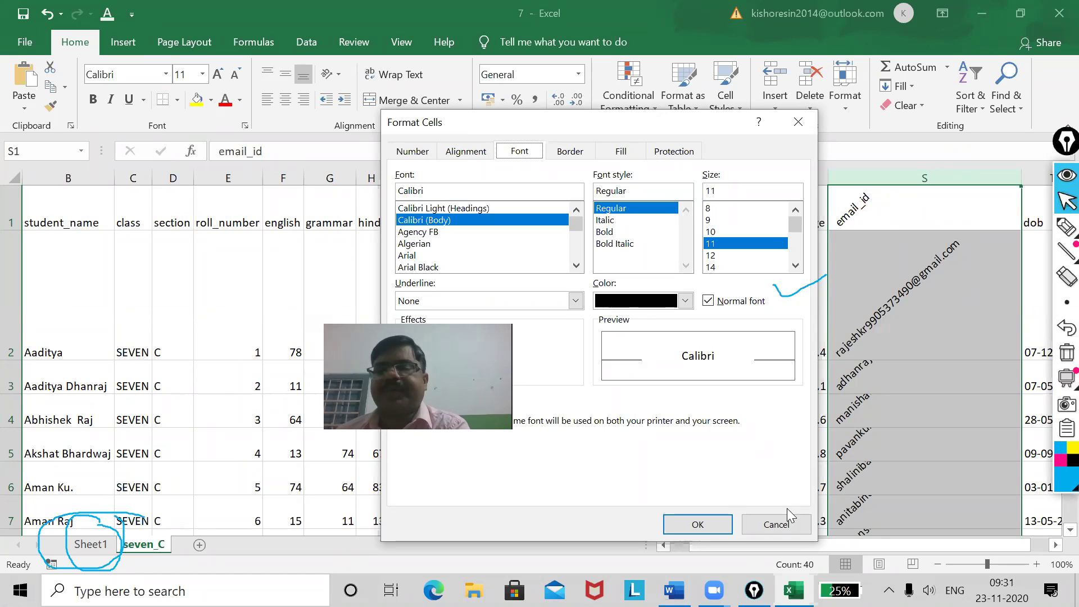
{"action": "left_click", "coordinate": [571, 150]}
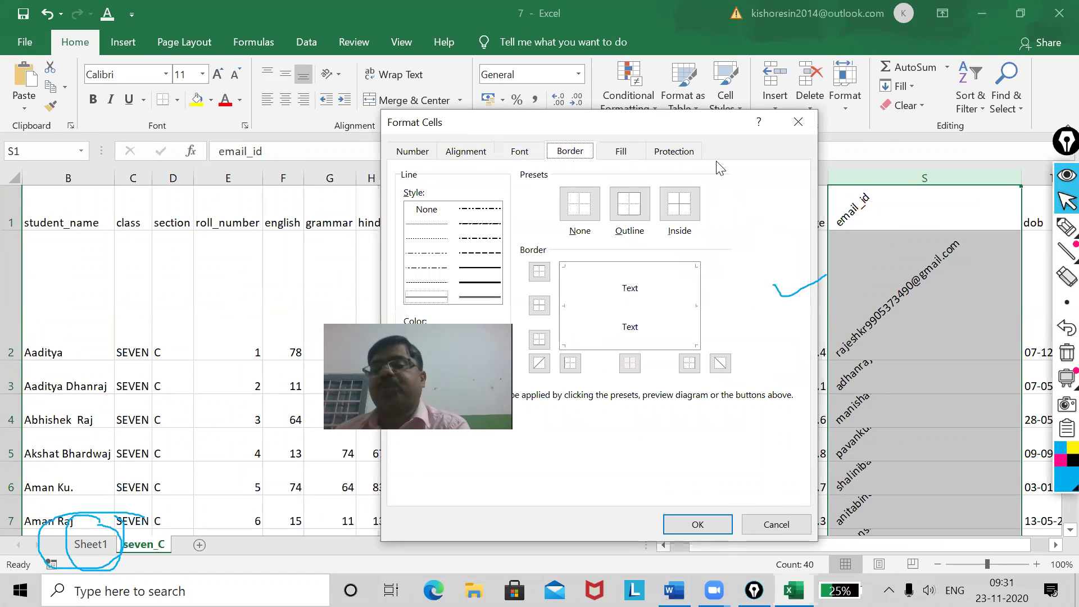
{"action": "left_click", "coordinate": [799, 122]}
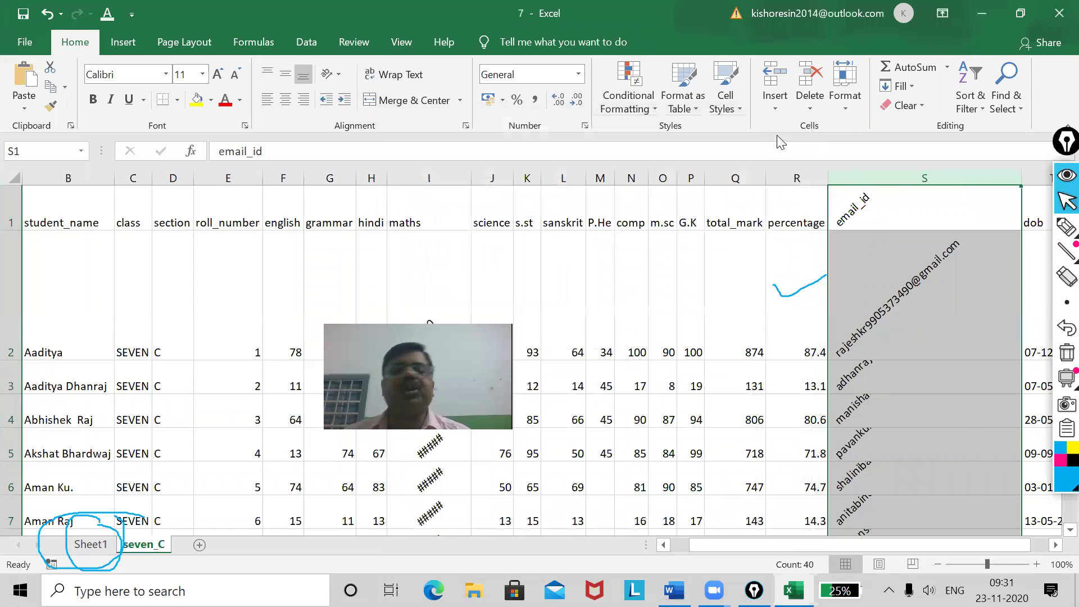
{"action": "left_click", "coordinate": [528, 281]}
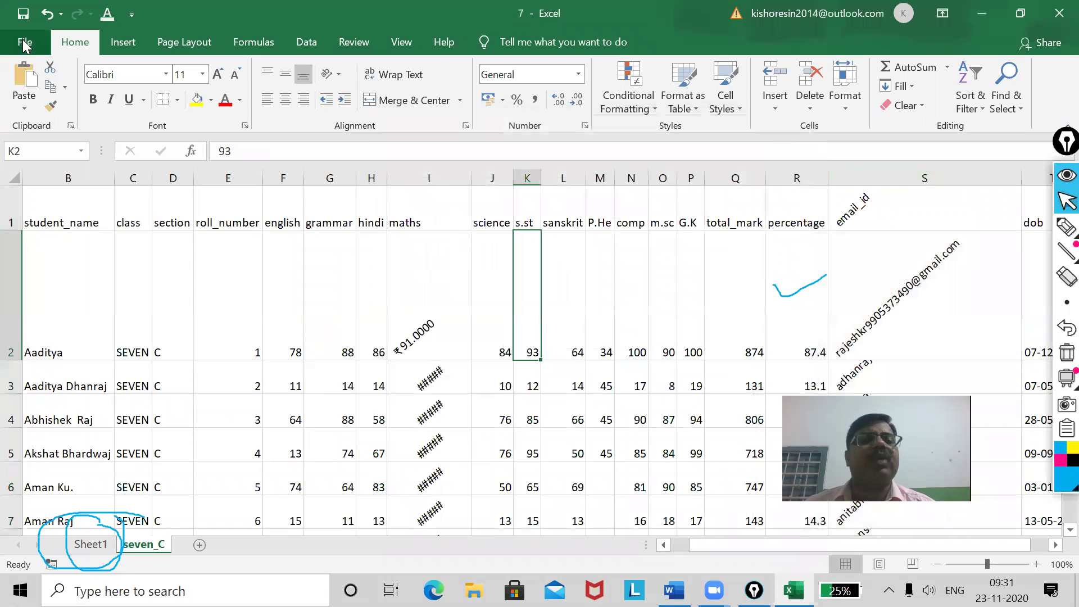
{"action": "left_click", "coordinate": [25, 46]}
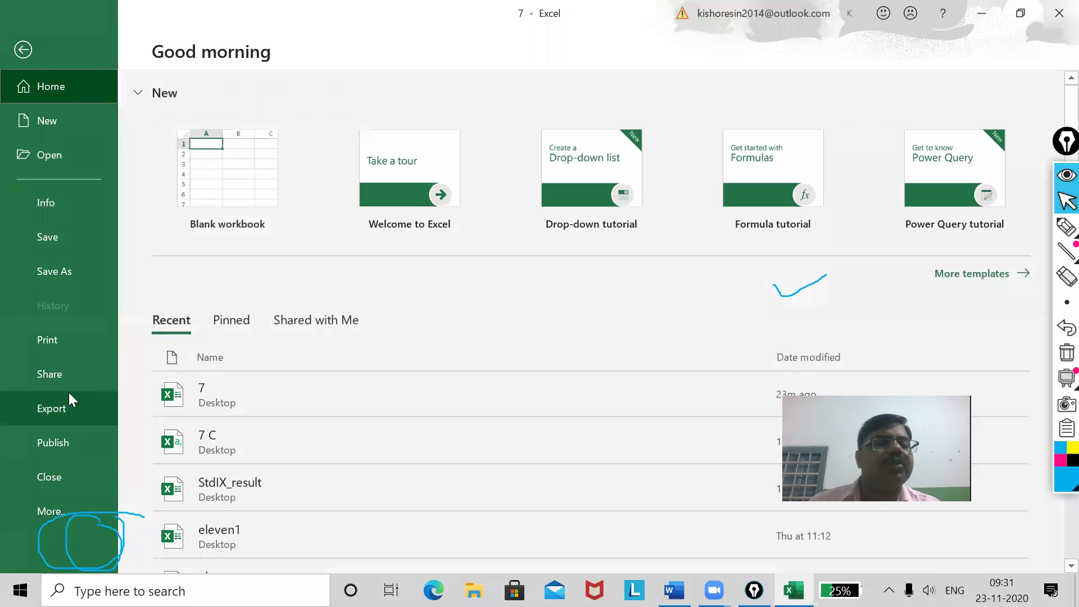
{"action": "left_click", "coordinate": [59, 337]}
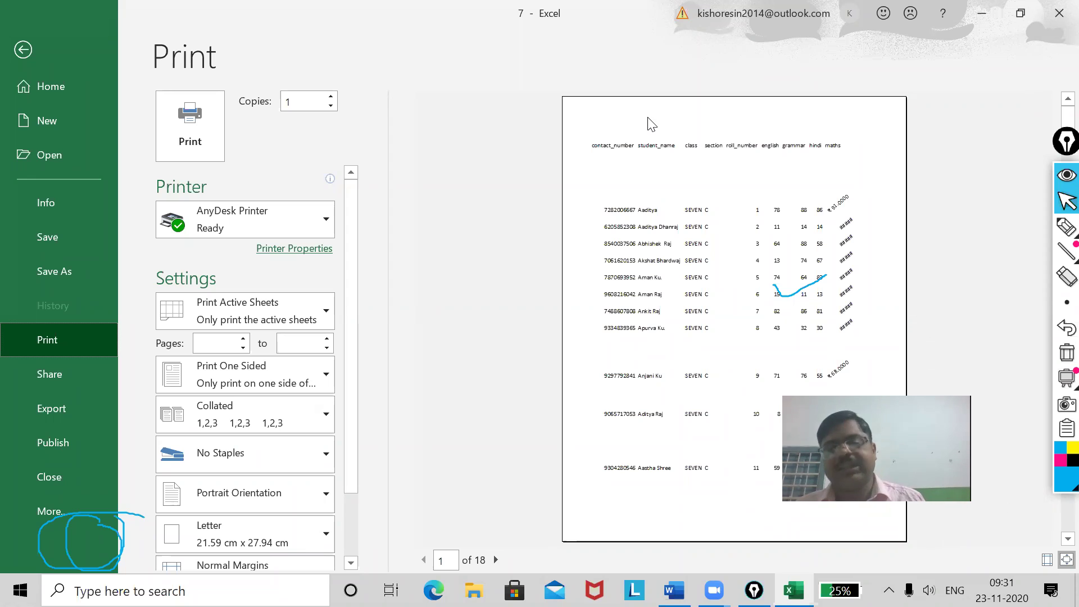
{"action": "left_click", "coordinate": [23, 49]}
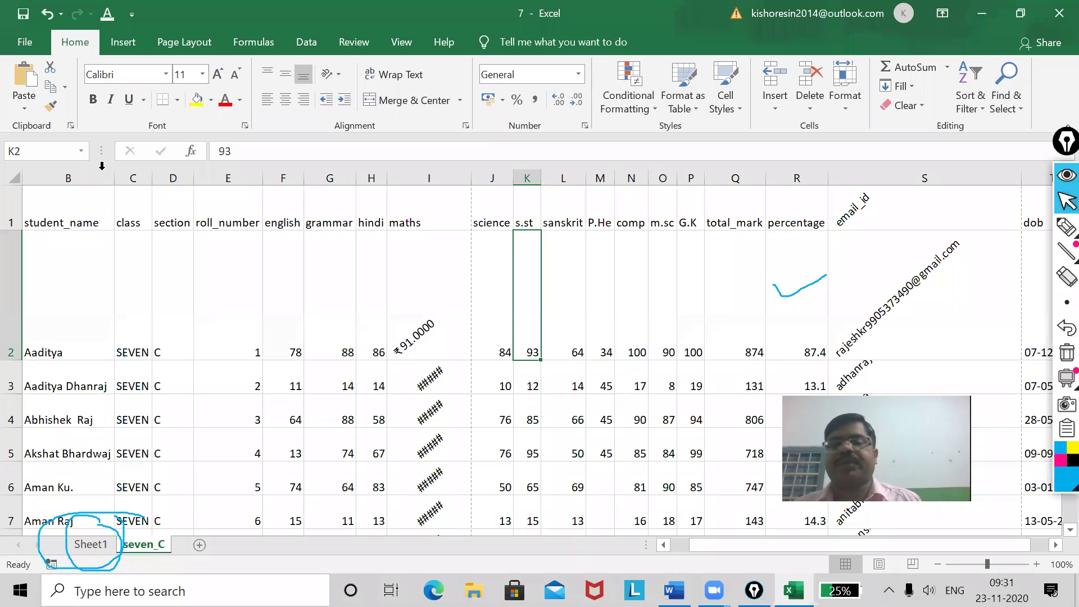
Undo the rotated text and number formatting, then select the whole worksheet.
{"action": "left_click", "coordinate": [644, 340]}
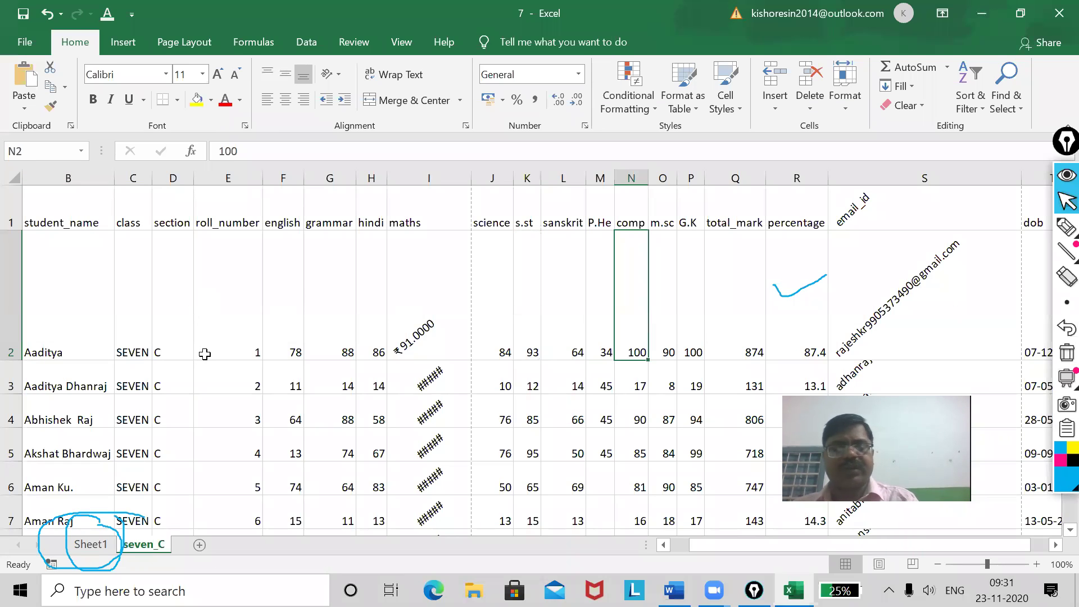
{"action": "key", "text": "ctrl+z"}
{"action": "key", "text": "ctrl+z"}
{"action": "key", "text": "ctrl+z"}
{"action": "key", "text": "ctrl+z"}
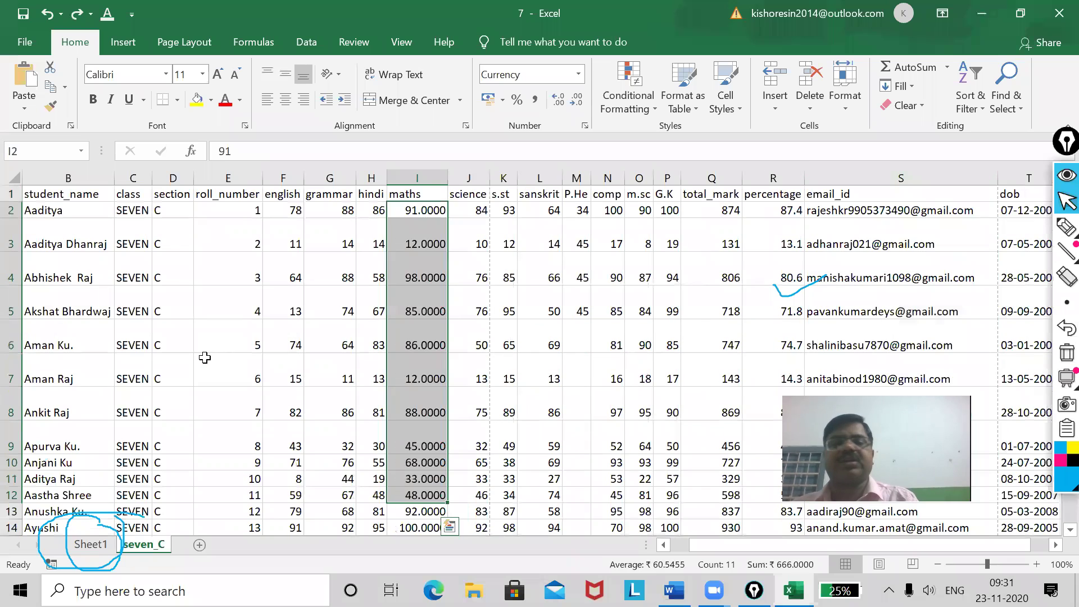
{"action": "key", "text": "ctrl+a"}
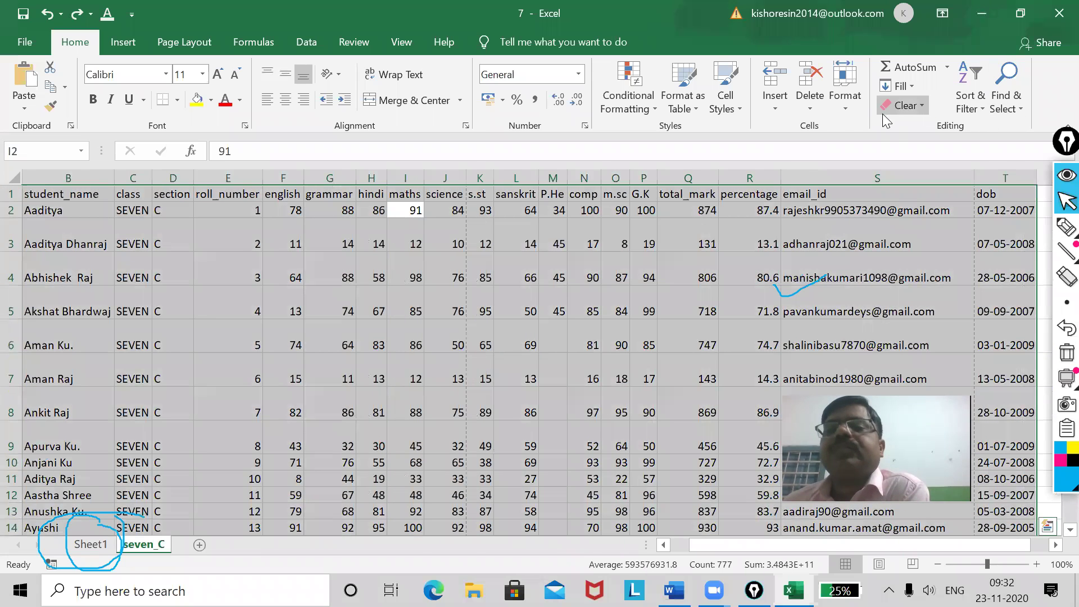
Give every cell of the seven_C sheet outline and inside borders.
{"action": "left_click", "coordinate": [851, 114]}
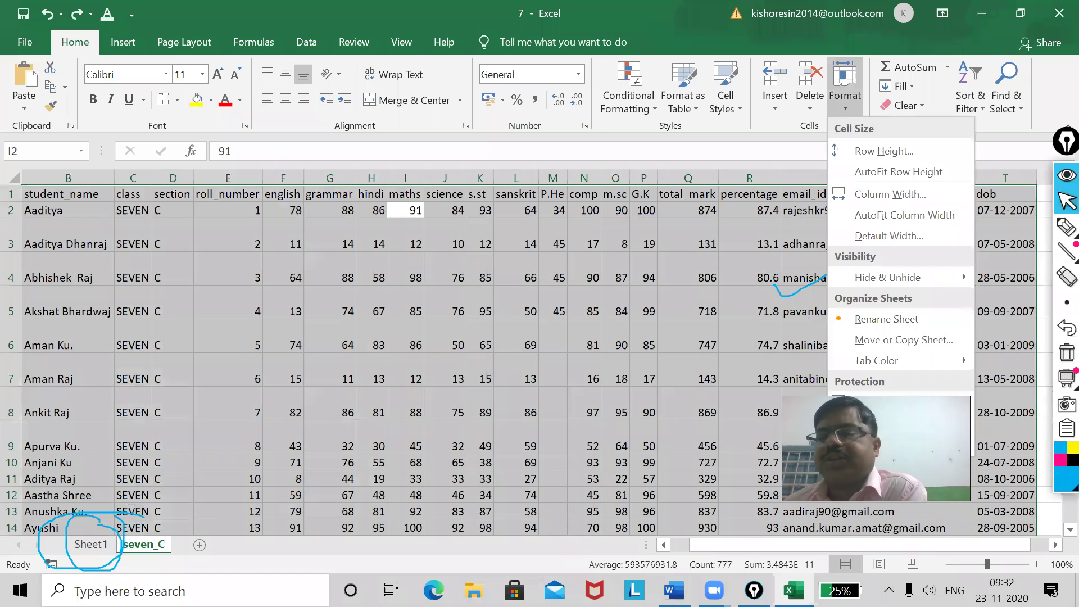
{"action": "key", "text": "Escape"}
{"action": "left_click", "coordinate": [843, 99]}
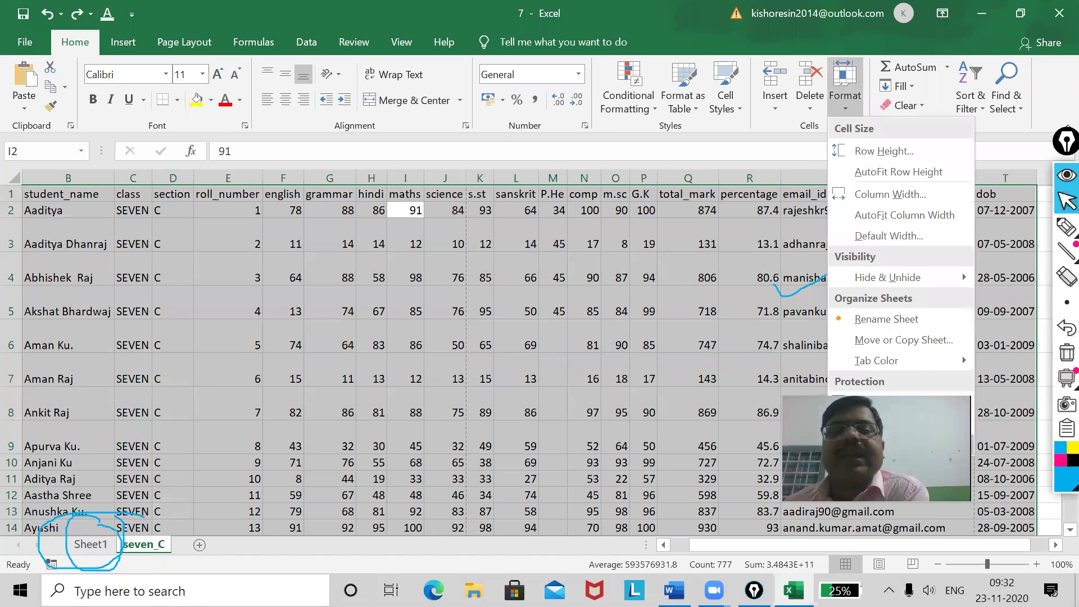
{"action": "key", "text": "ctrl+1"}
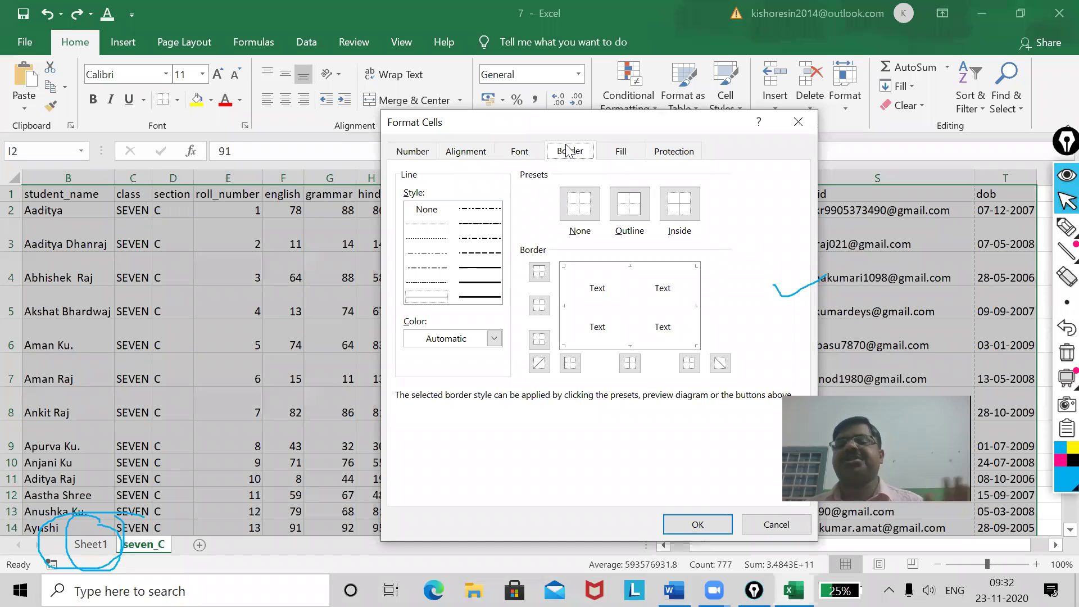
{"action": "left_click", "coordinate": [629, 207]}
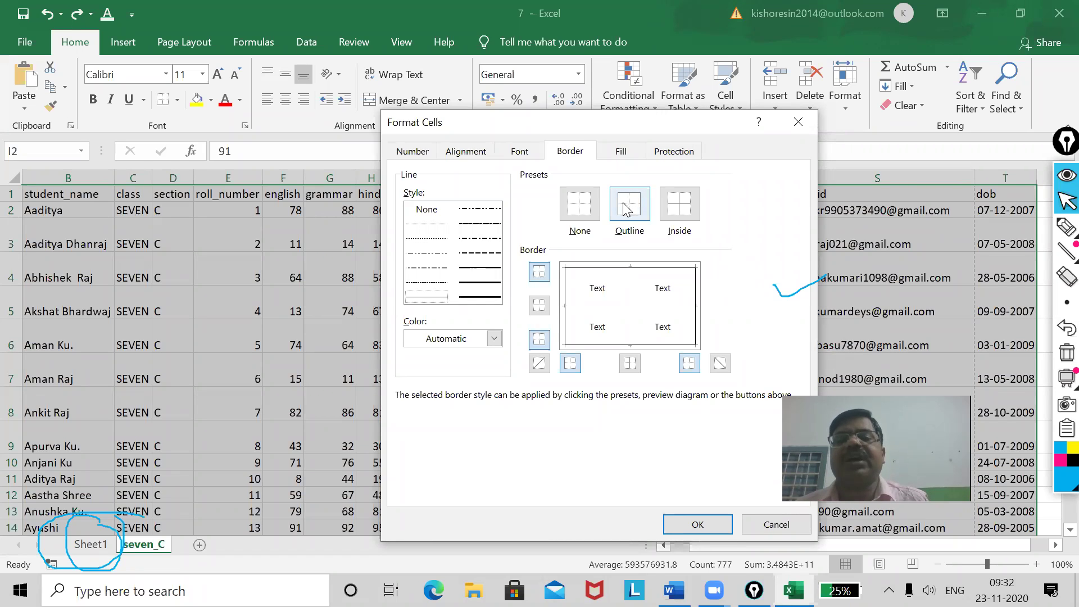
{"action": "left_click", "coordinate": [681, 205]}
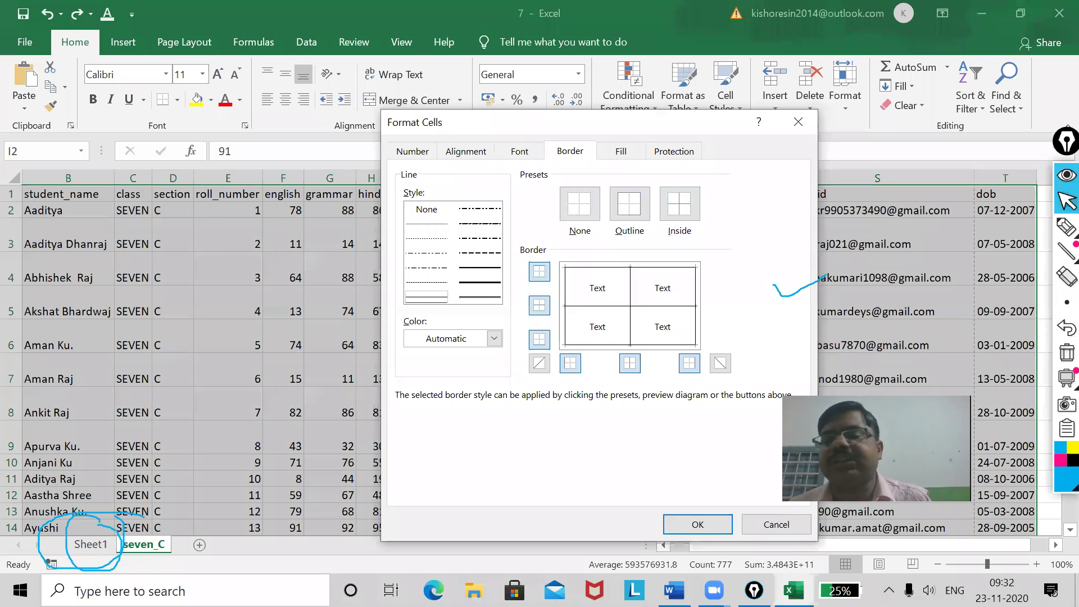
{"action": "left_click", "coordinate": [699, 524]}
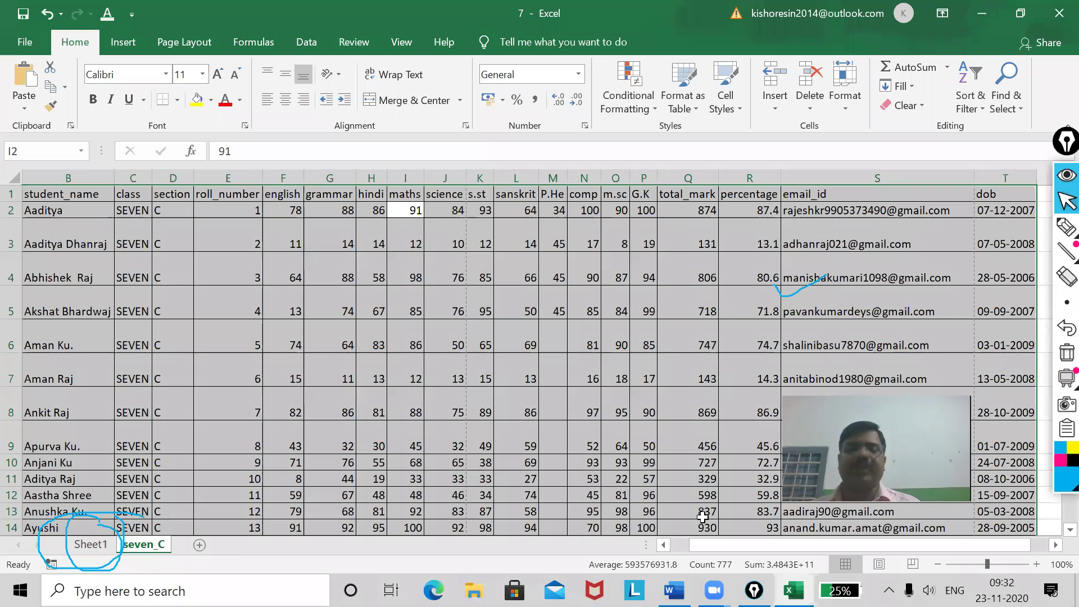
Check the bordered sheet's print preview, now 6 pages, and return to the worksheet.
{"action": "left_click", "coordinate": [25, 43]}
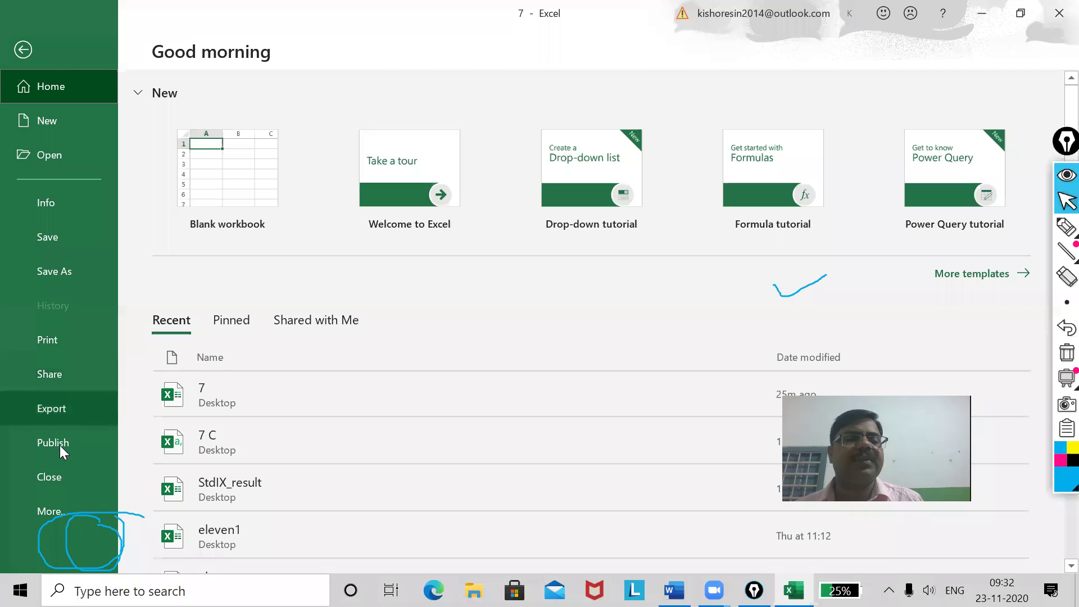
{"action": "left_click", "coordinate": [63, 344]}
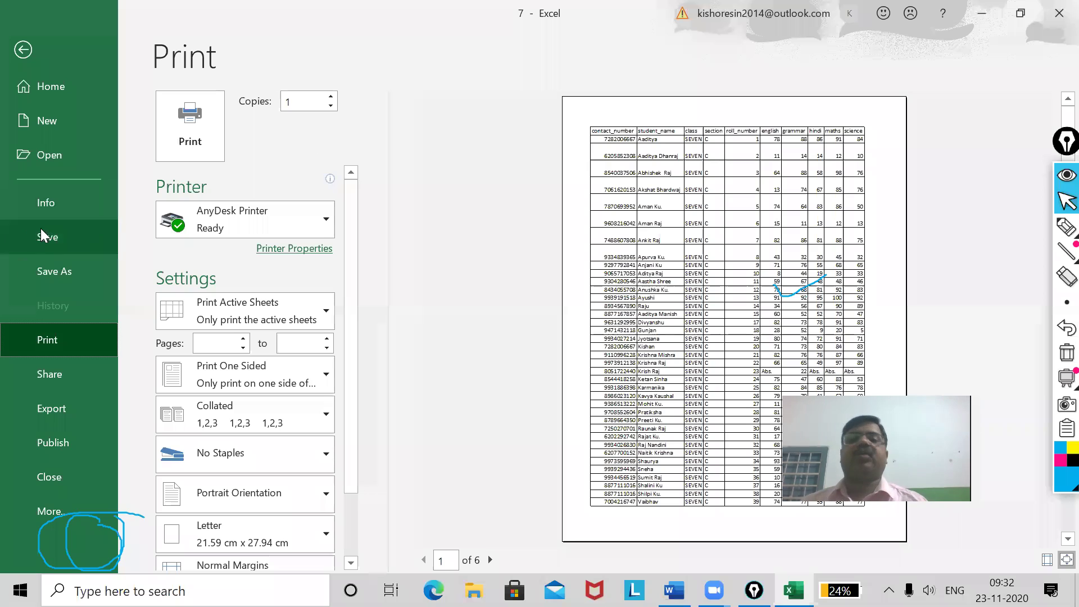
{"action": "left_click", "coordinate": [10, 54]}
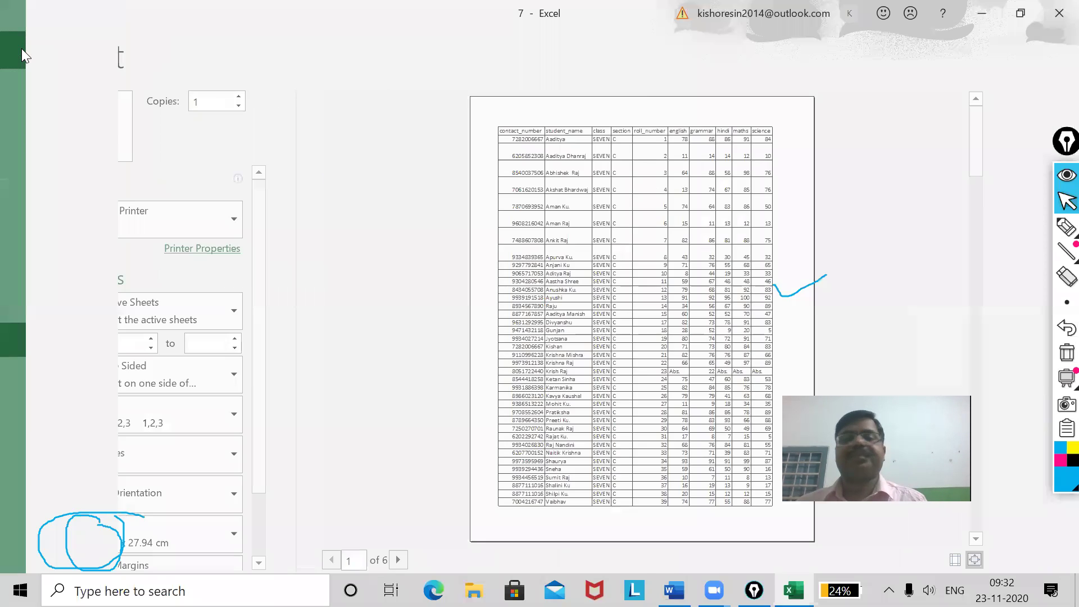
{"action": "left_click", "coordinate": [843, 112]}
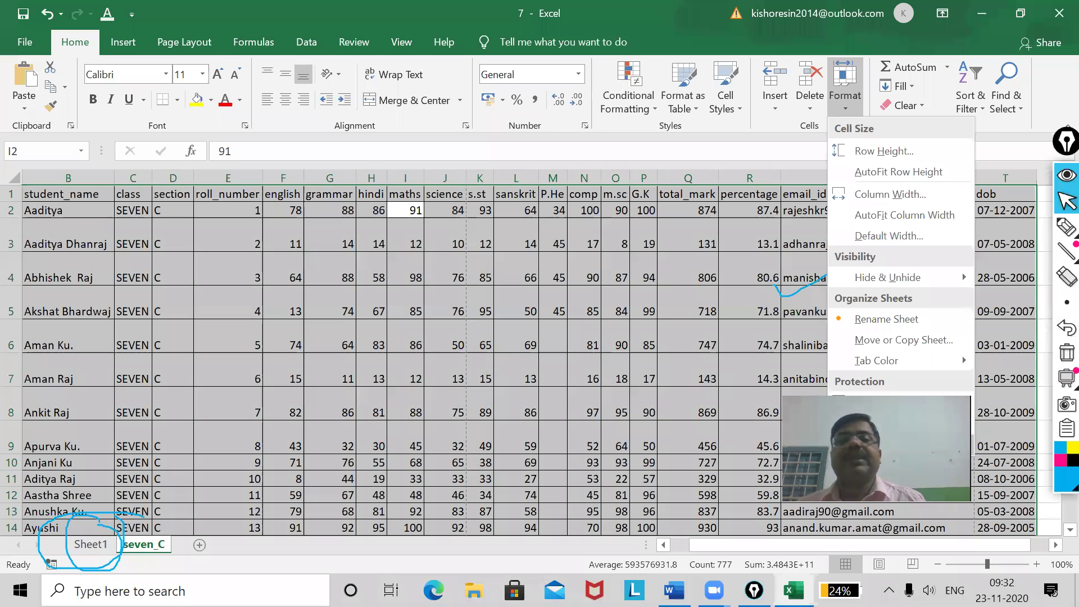
Fill the selected cells with a light yellow background colour.
{"action": "left_click", "coordinate": [888, 444]}
{"action": "left_click", "coordinate": [614, 151]}
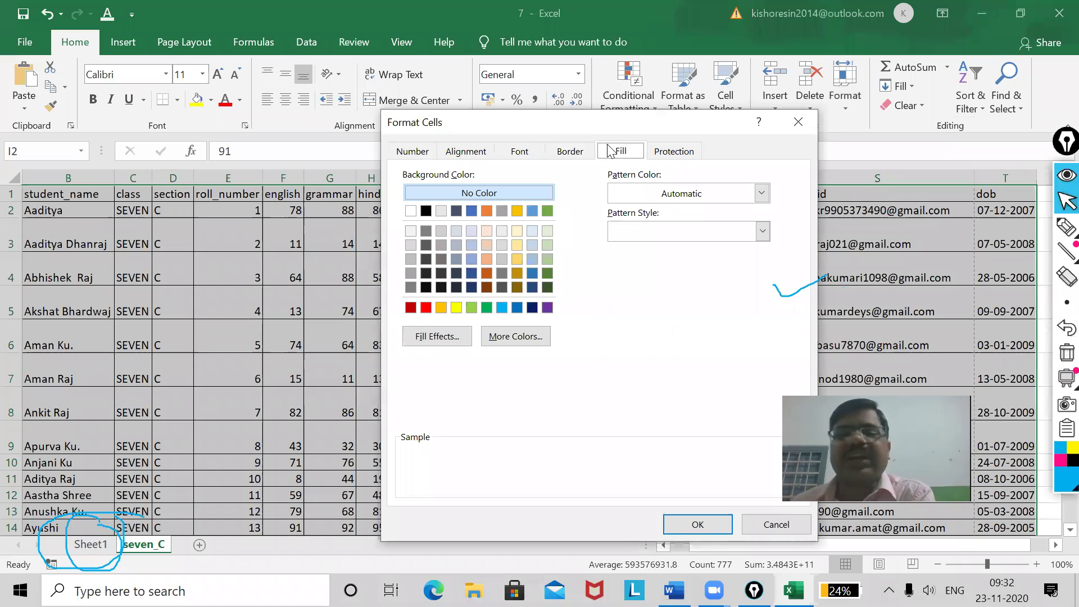
{"action": "left_click", "coordinate": [513, 245]}
{"action": "left_click", "coordinate": [514, 232]}
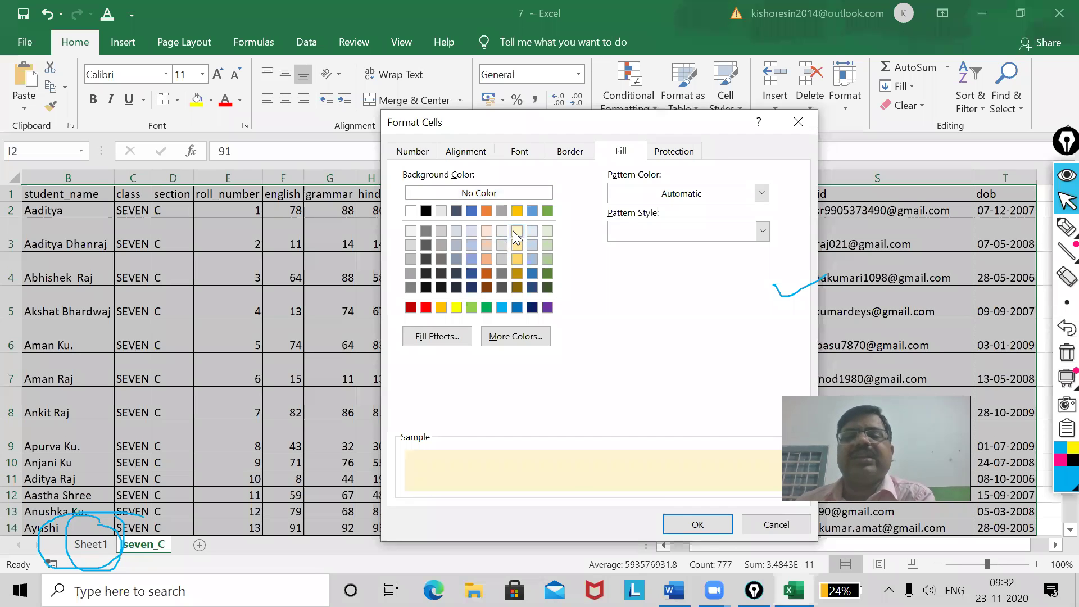
{"action": "left_click", "coordinate": [682, 524]}
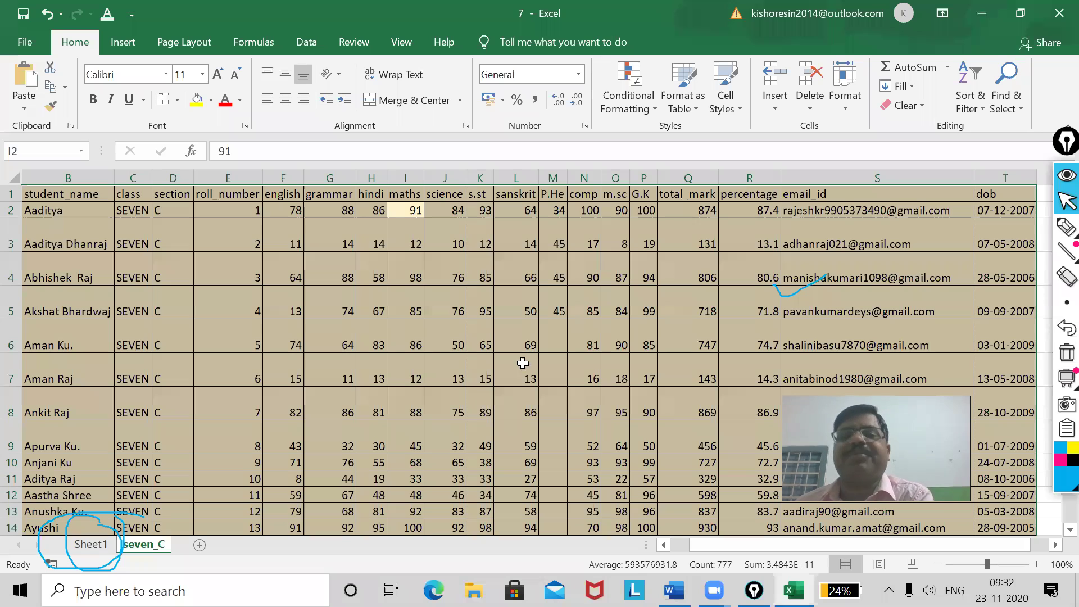
Reopen Format Cells and close it without making changes.
{"action": "left_click", "coordinate": [850, 107]}
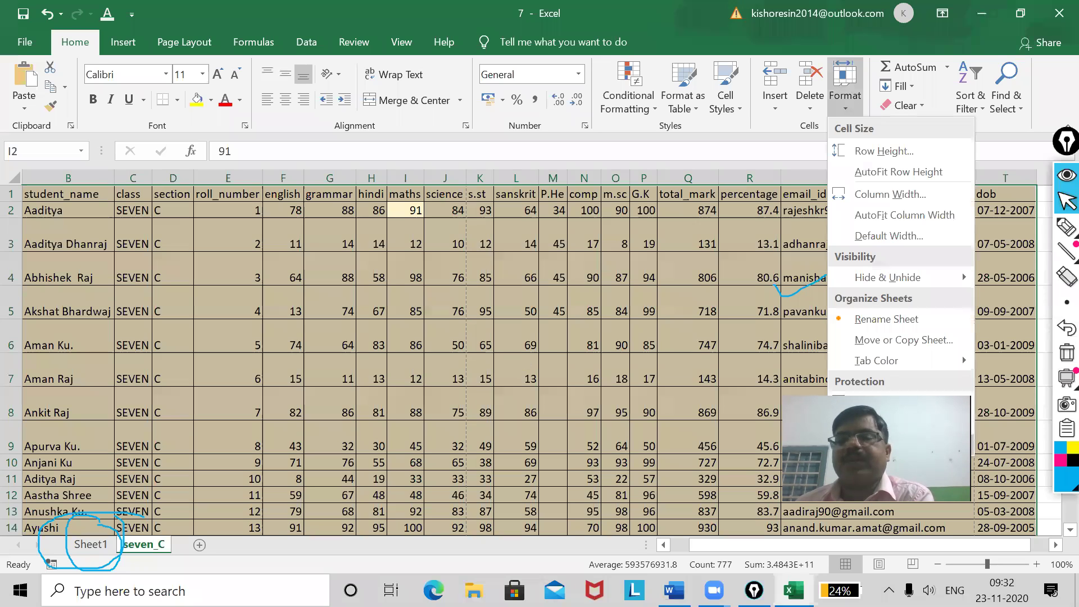
{"action": "left_click", "coordinate": [888, 443]}
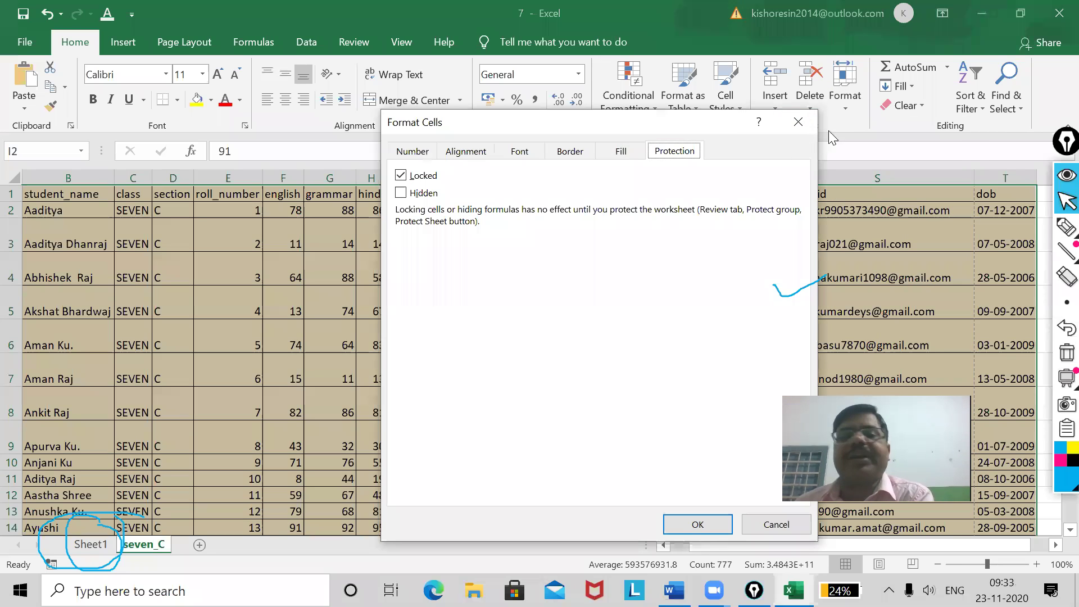
{"action": "left_click", "coordinate": [798, 122]}
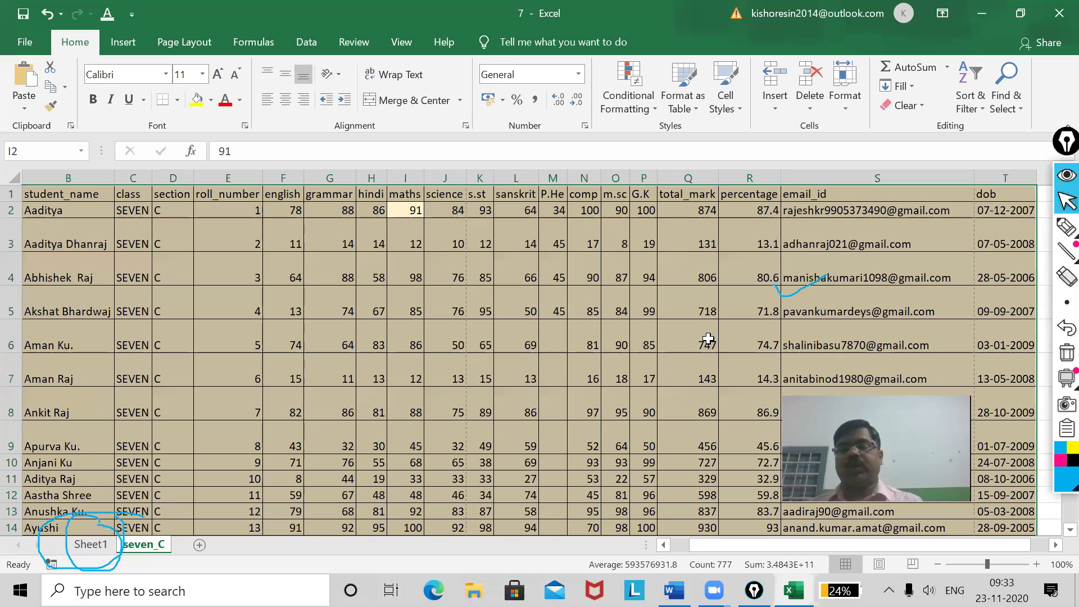